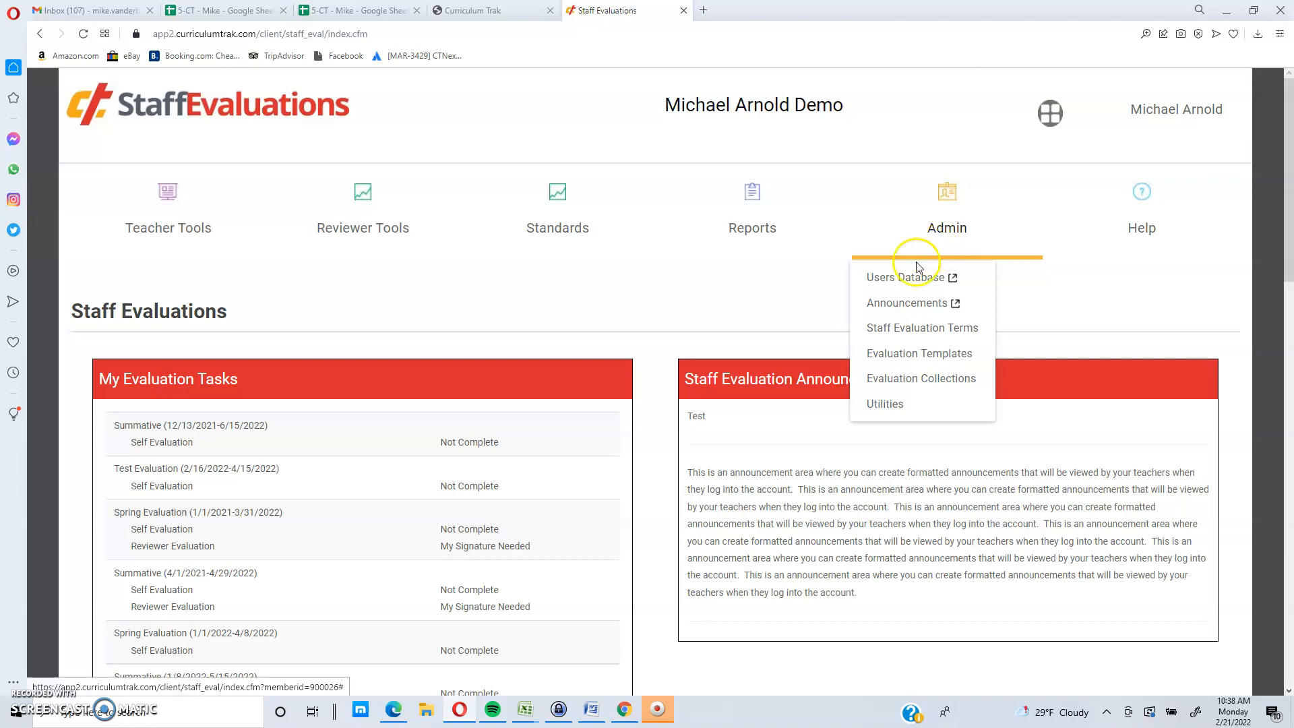
# Open the Users Database, and from there open the Curriculum Trak Announcements page
pyautogui.click(904, 313)
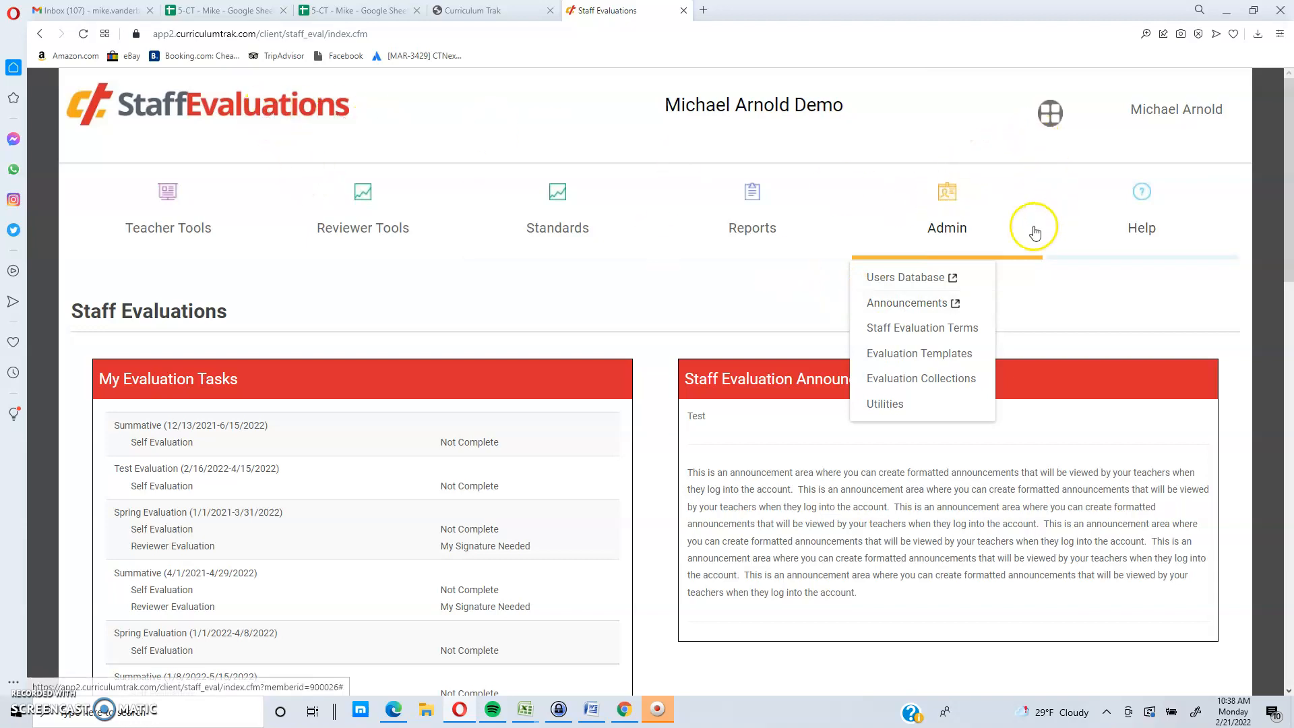
pyautogui.click(928, 279)
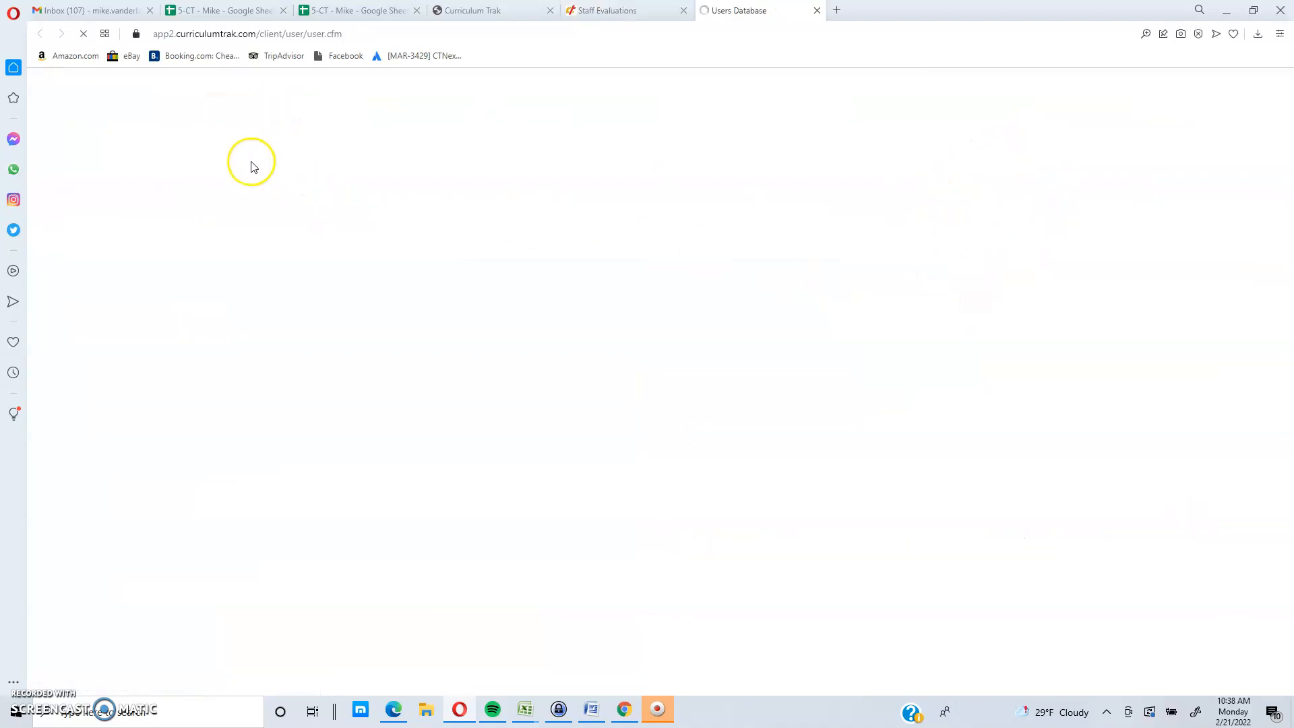
pyautogui.click(1008, 226)
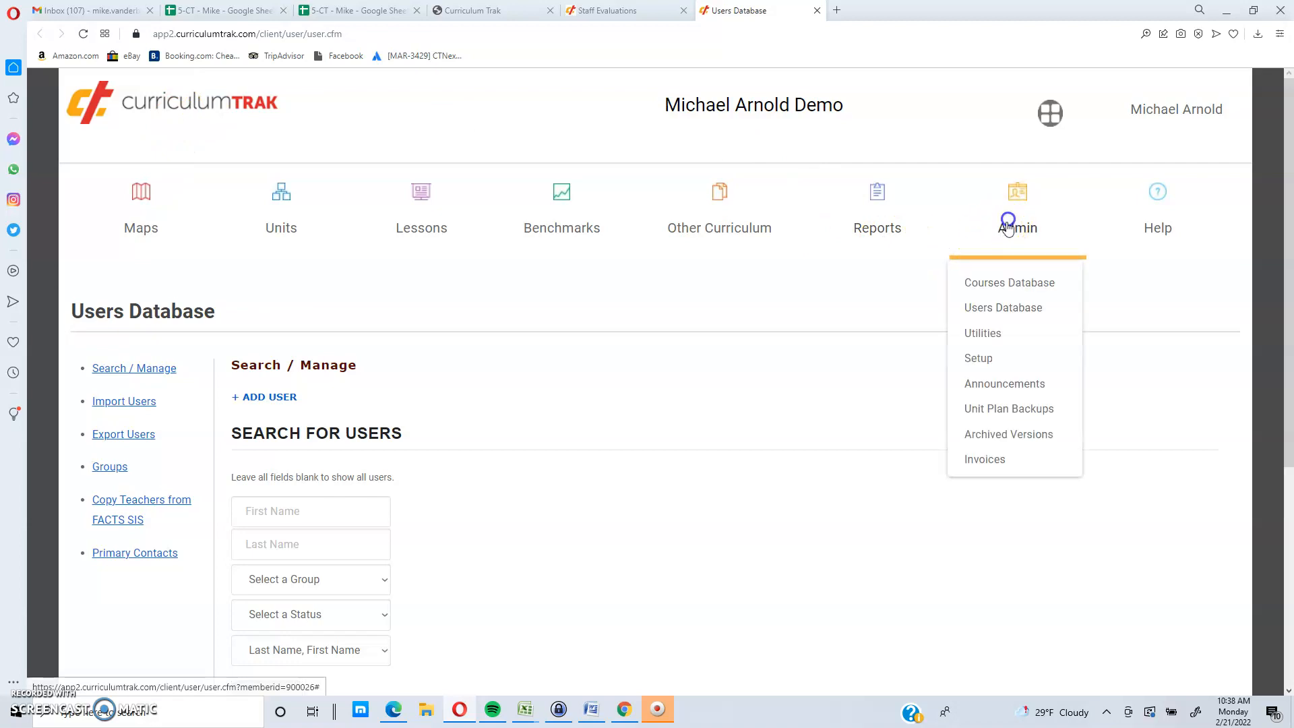
pyautogui.click(1002, 325)
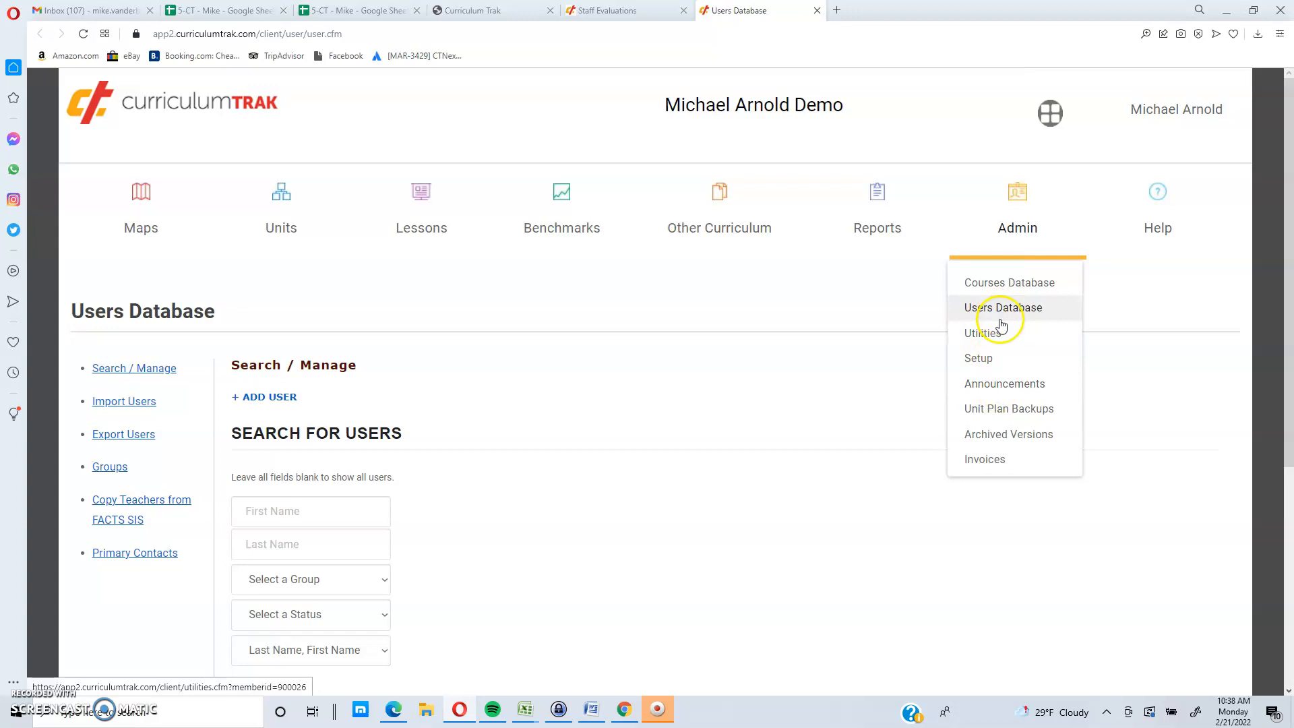
pyautogui.click(991, 382)
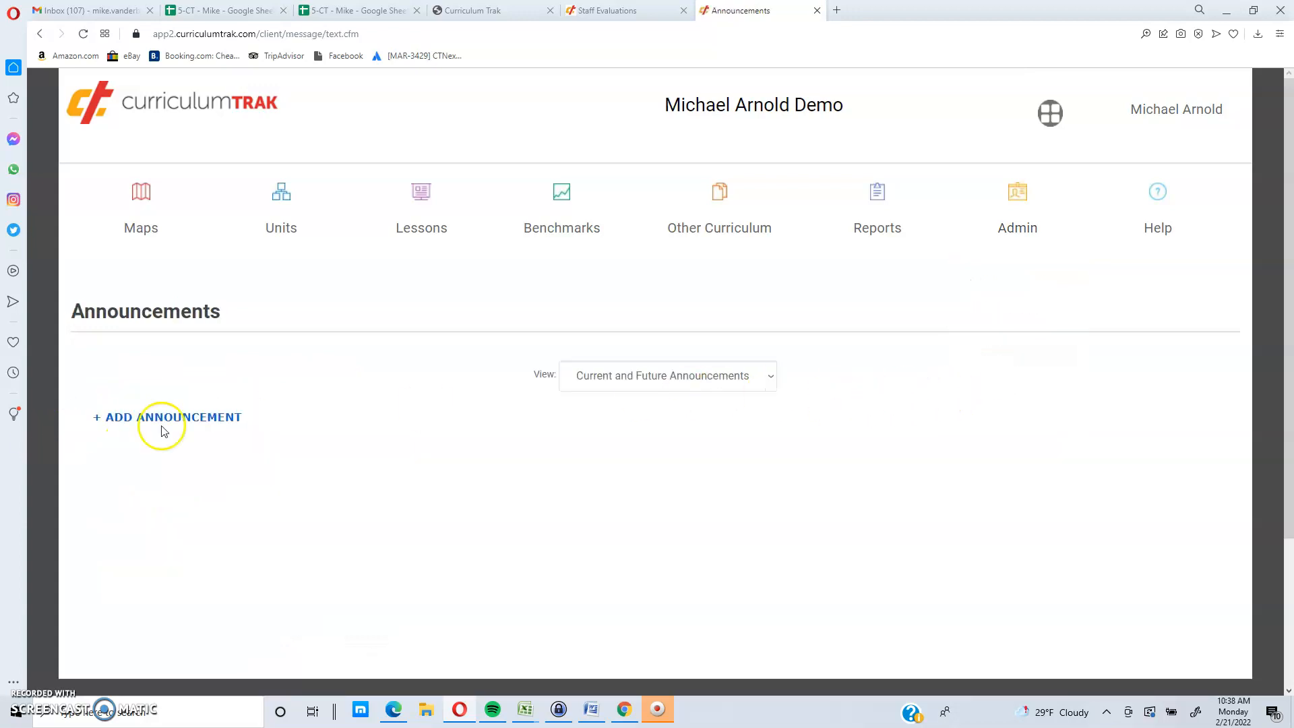
# Start a new announcement and view the dashboard choices for where it is displayed
pyautogui.click(173, 418)
pyautogui.scroll(-8, 182, 412)
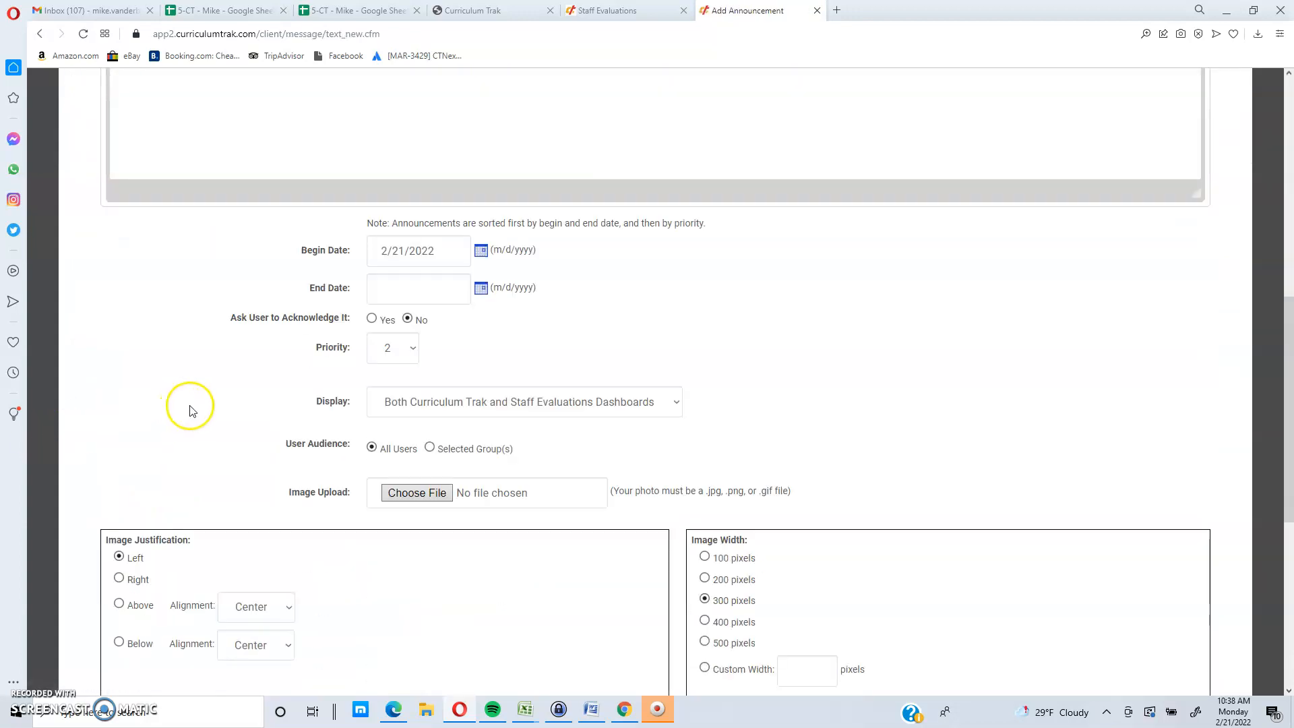
pyautogui.click(468, 408)
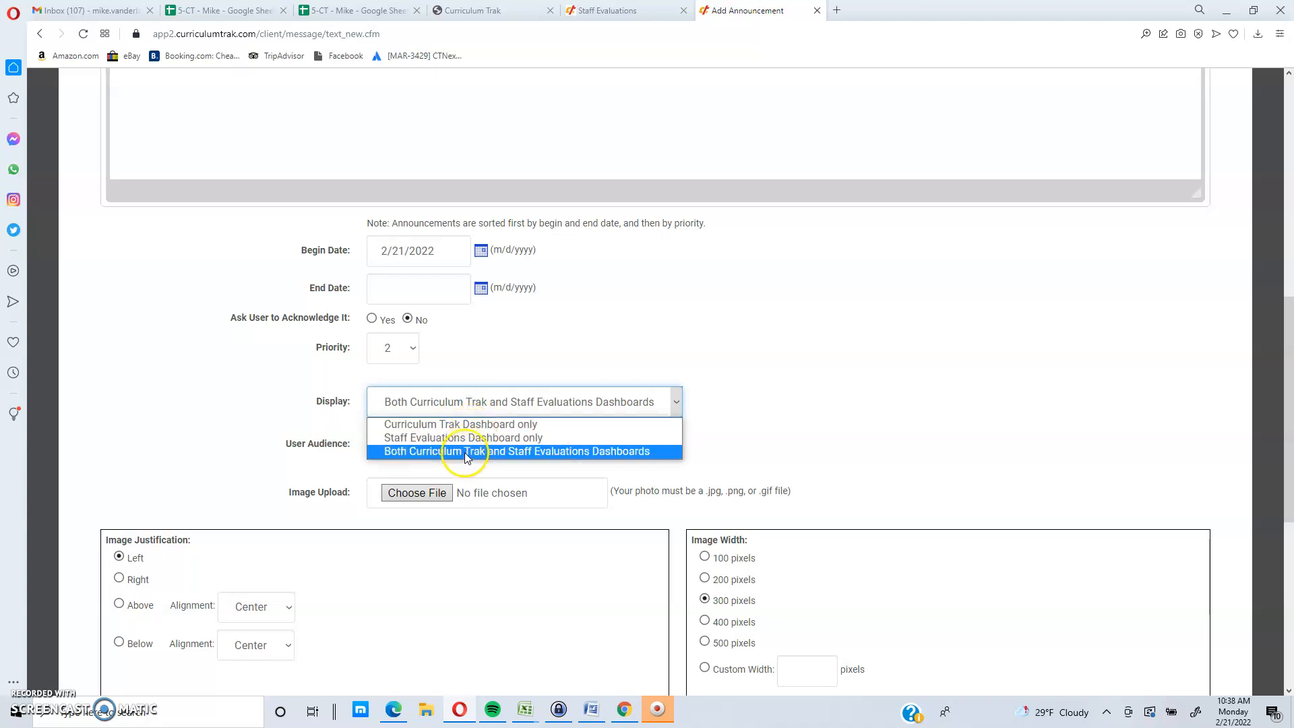
pyautogui.click(832, 440)
# Return to the Staff Evaluations module and view the Staff Evaluation Terms page
pyautogui.scroll(10, 818, 415)
pyautogui.click(1036, 134)
pyautogui.click(1056, 201)
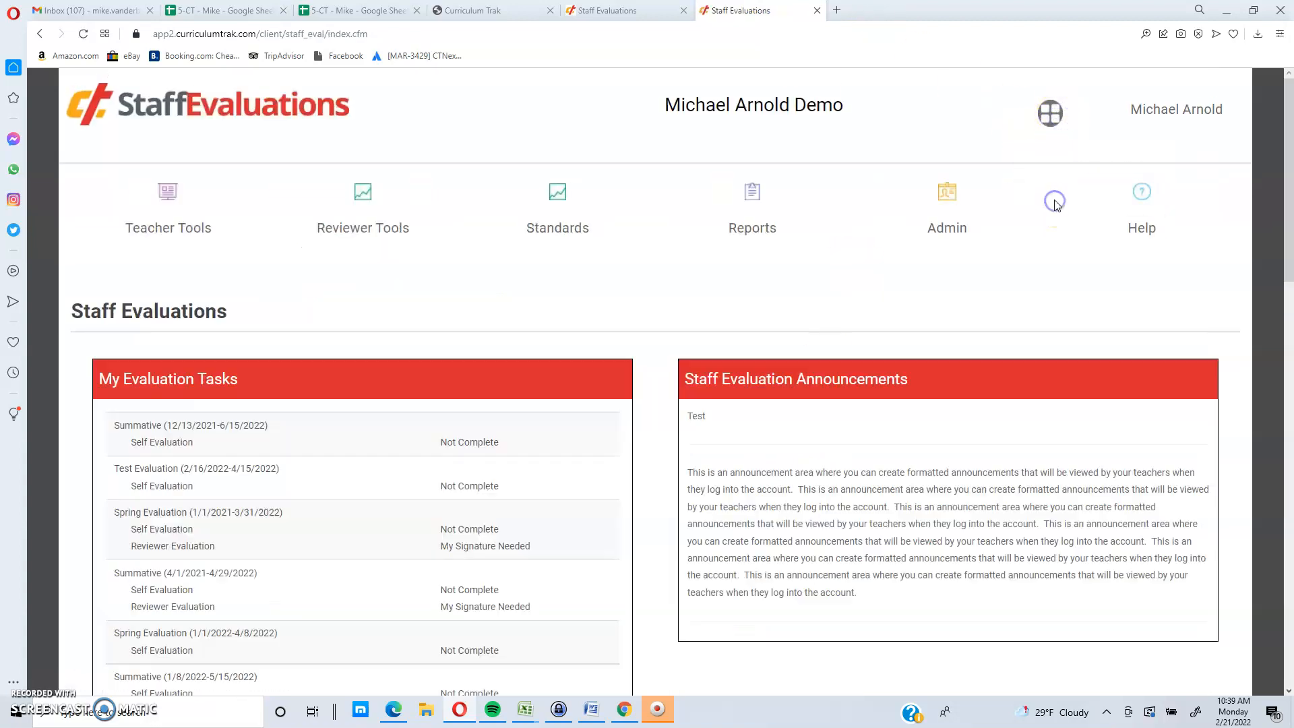
pyautogui.click(943, 237)
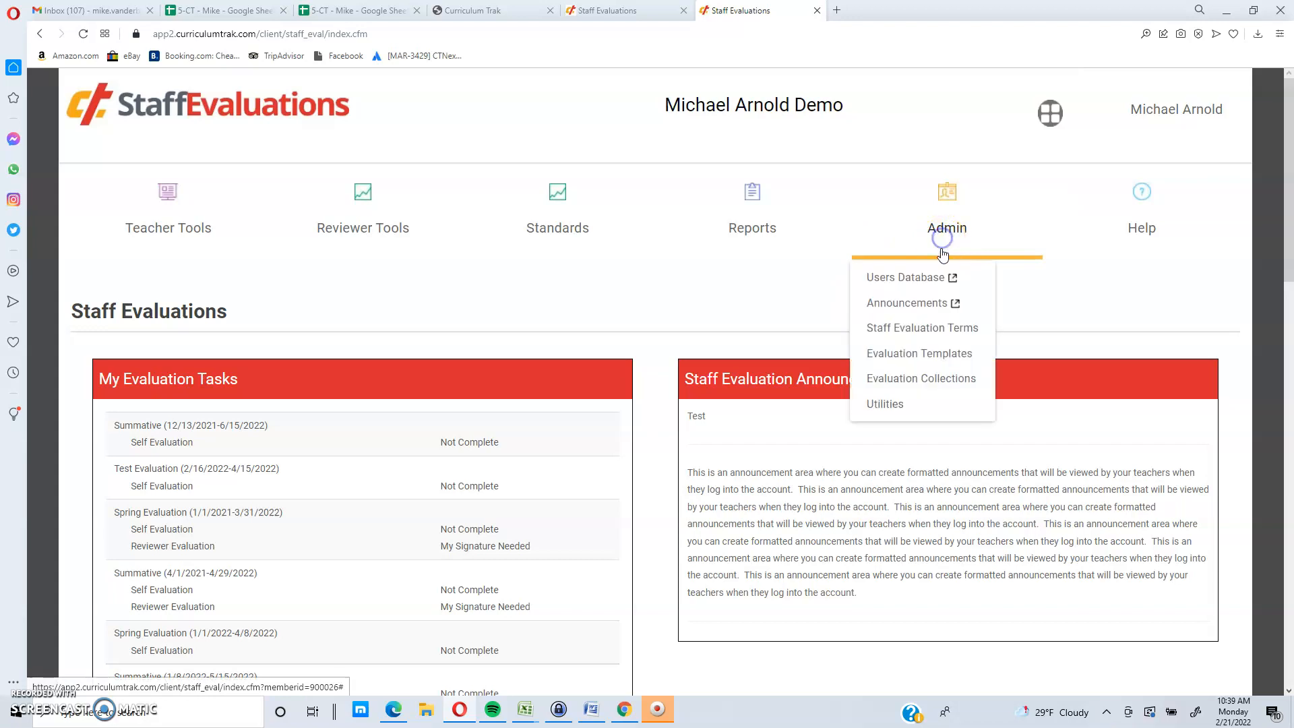
pyautogui.click(910, 329)
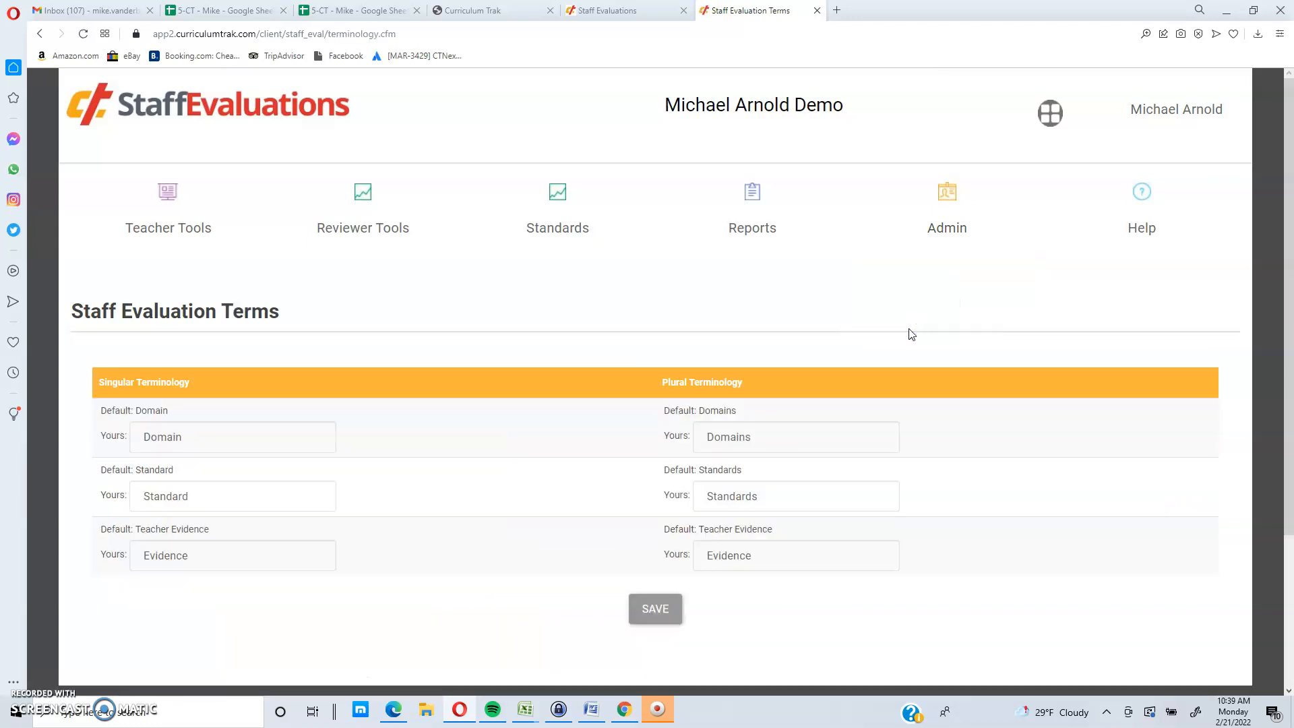
pyautogui.click(941, 245)
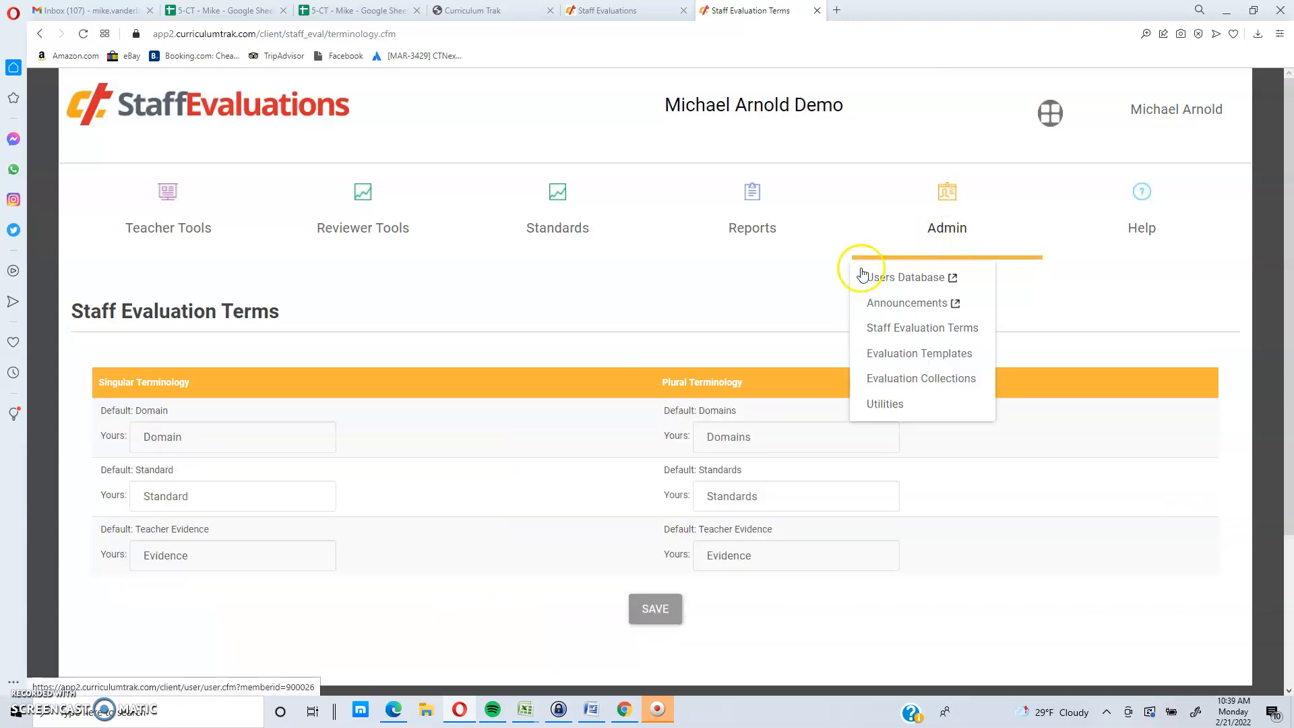
pyautogui.click(507, 276)
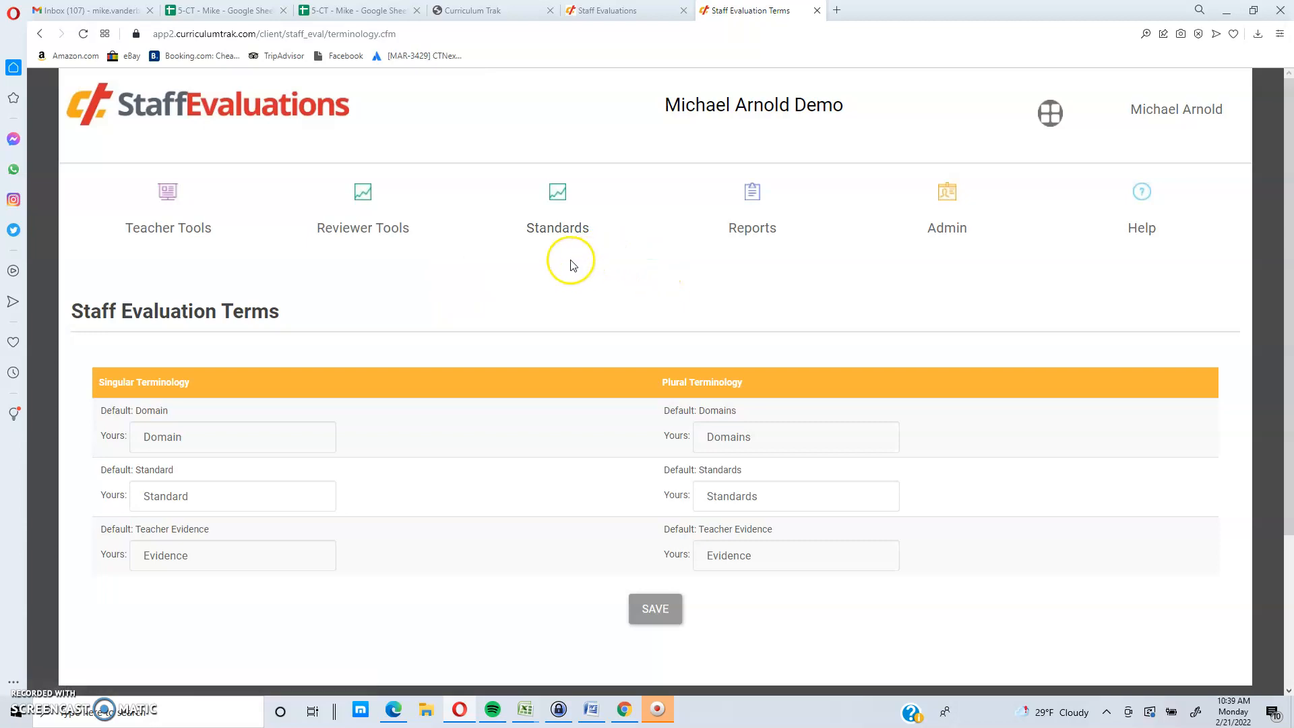
# Show the Diocese of St Petersburg Standards list under Our School Standards
pyautogui.click(558, 232)
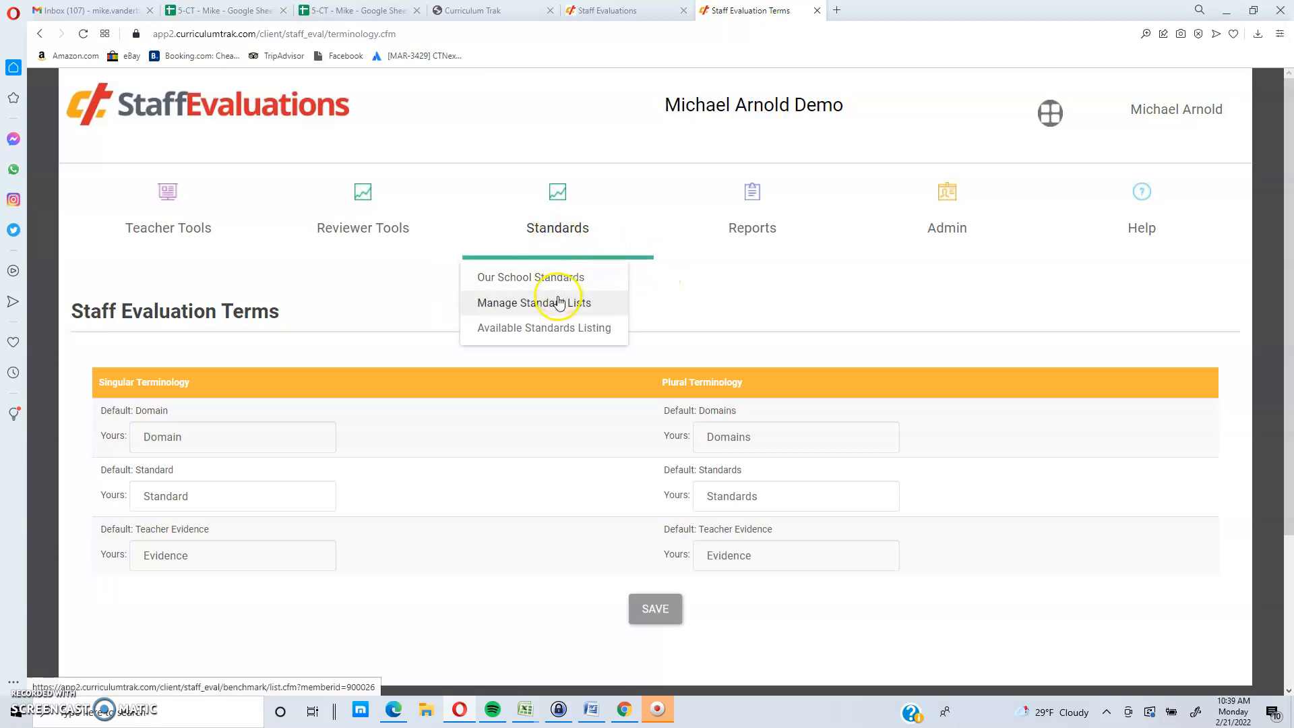
pyautogui.click(549, 277)
pyautogui.click(228, 383)
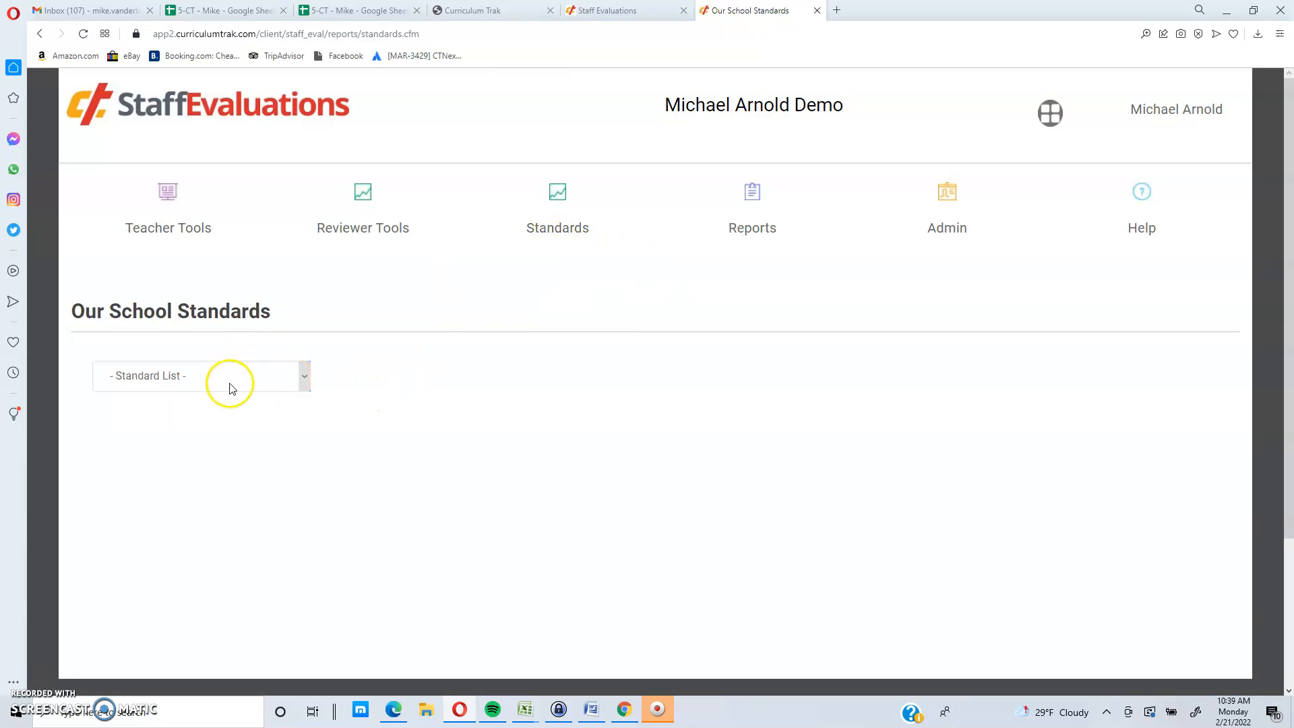
pyautogui.click(192, 424)
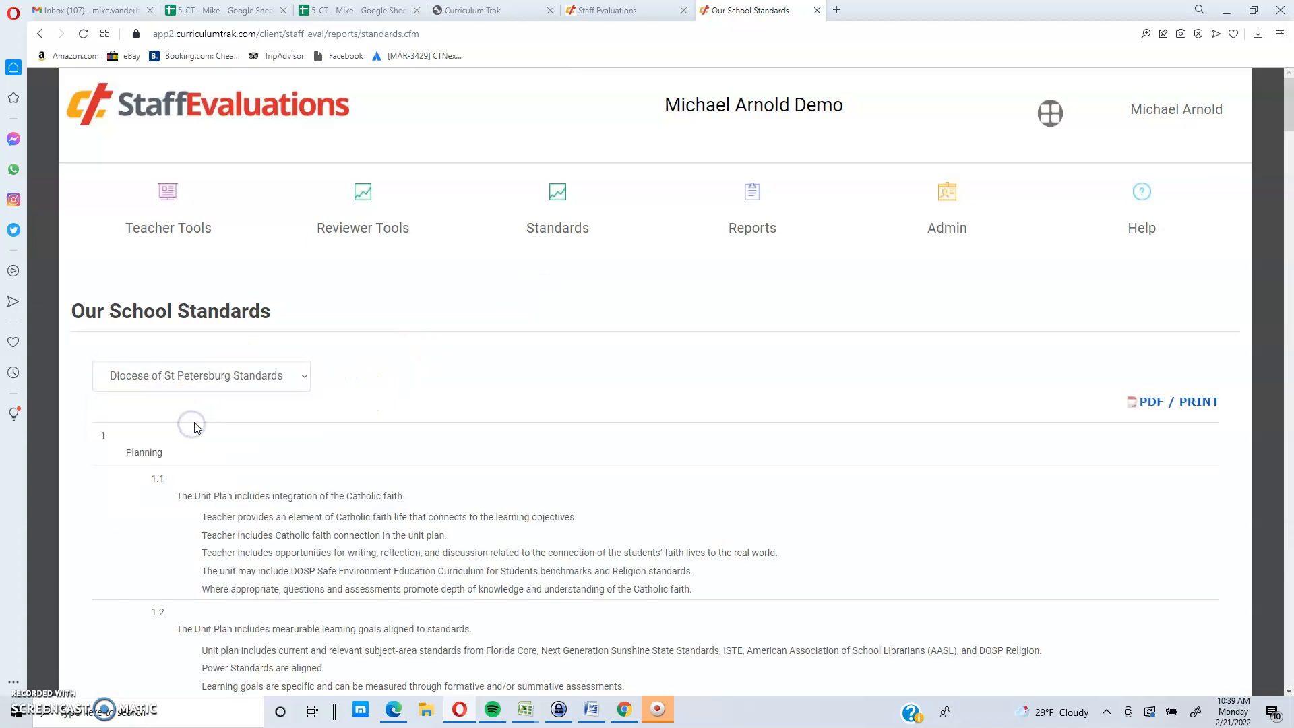
# Examine the Planning domain, its numbered standards and the indicators listed beneath standard 1.1
pyautogui.scroll(-4, 191, 425)
pyautogui.moveTo(126, 183); pyautogui.dragTo(410, 226)
pyautogui.moveTo(142, 347); pyautogui.dragTo(328, 357)
pyautogui.moveTo(313, 548); pyautogui.dragTo(185, 536)
pyautogui.moveTo(246, 247); pyautogui.dragTo(273, 319)
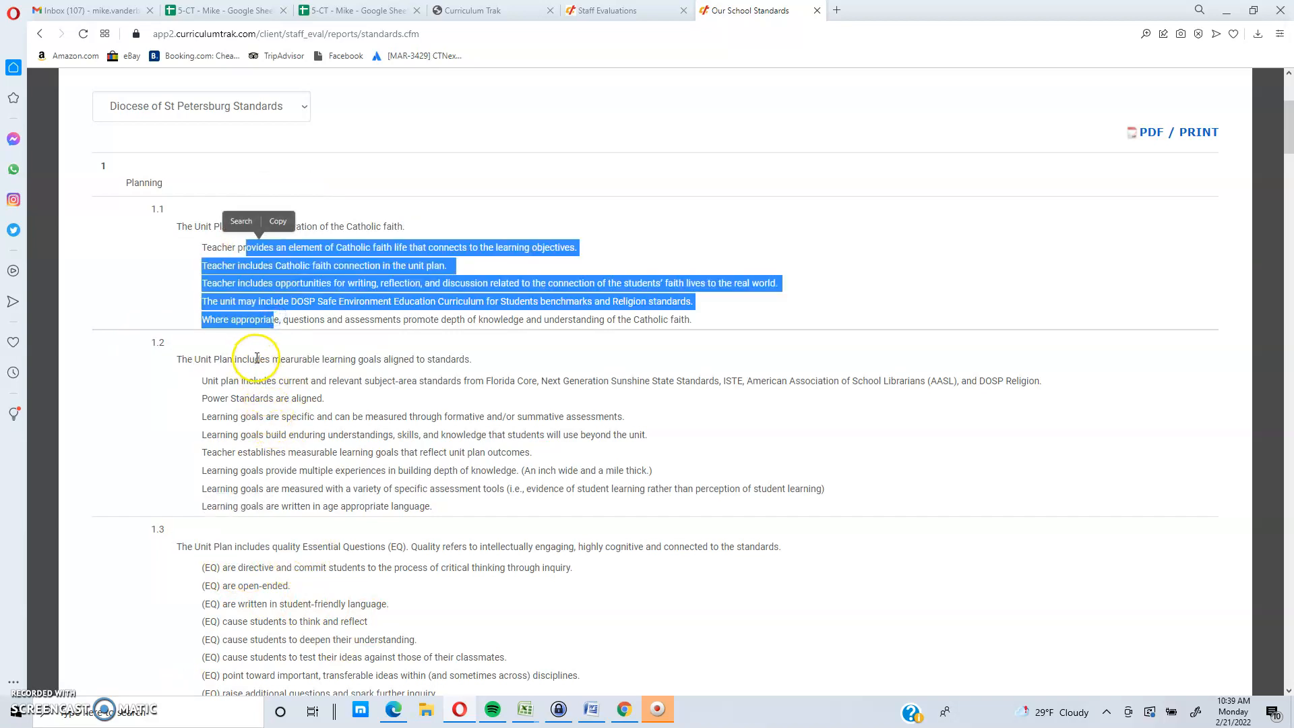
pyautogui.scroll(4, 314, 440)
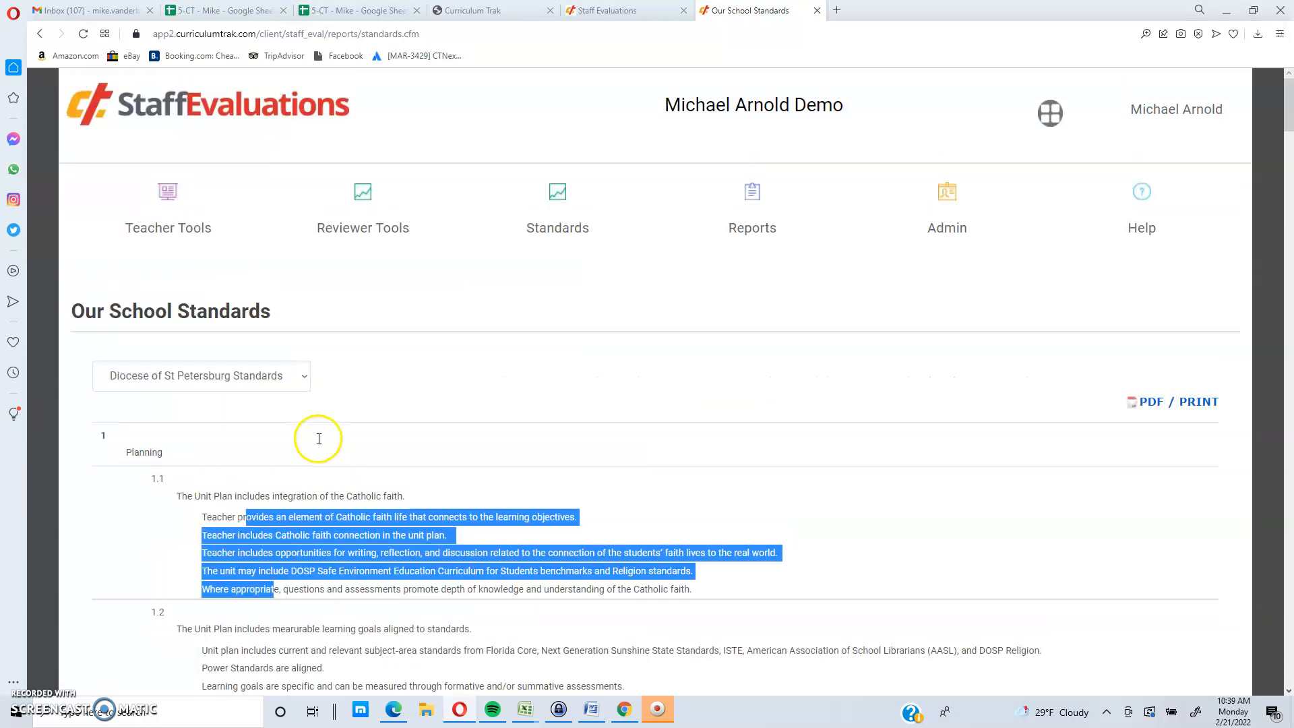
# Add a new evaluation template named "Support Template", leaving it active for Evaluation Collections
pyautogui.click(952, 237)
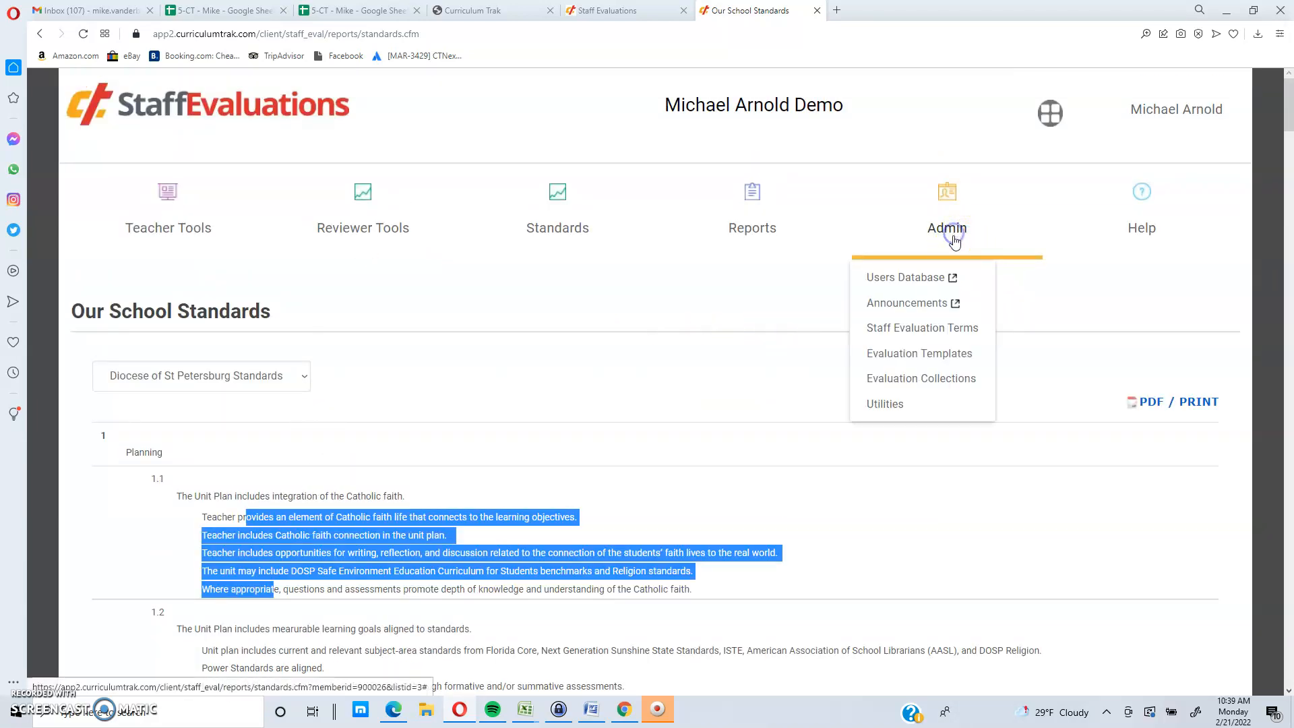
pyautogui.click(920, 356)
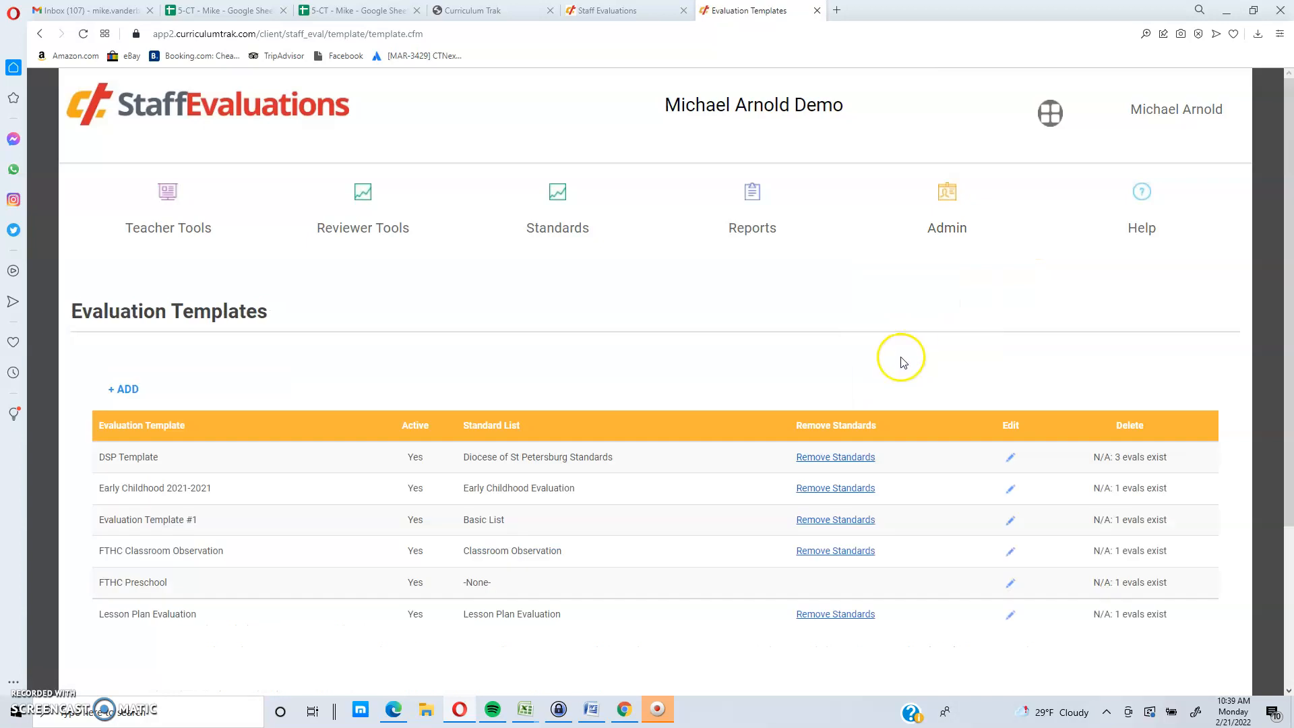
pyautogui.click(130, 390)
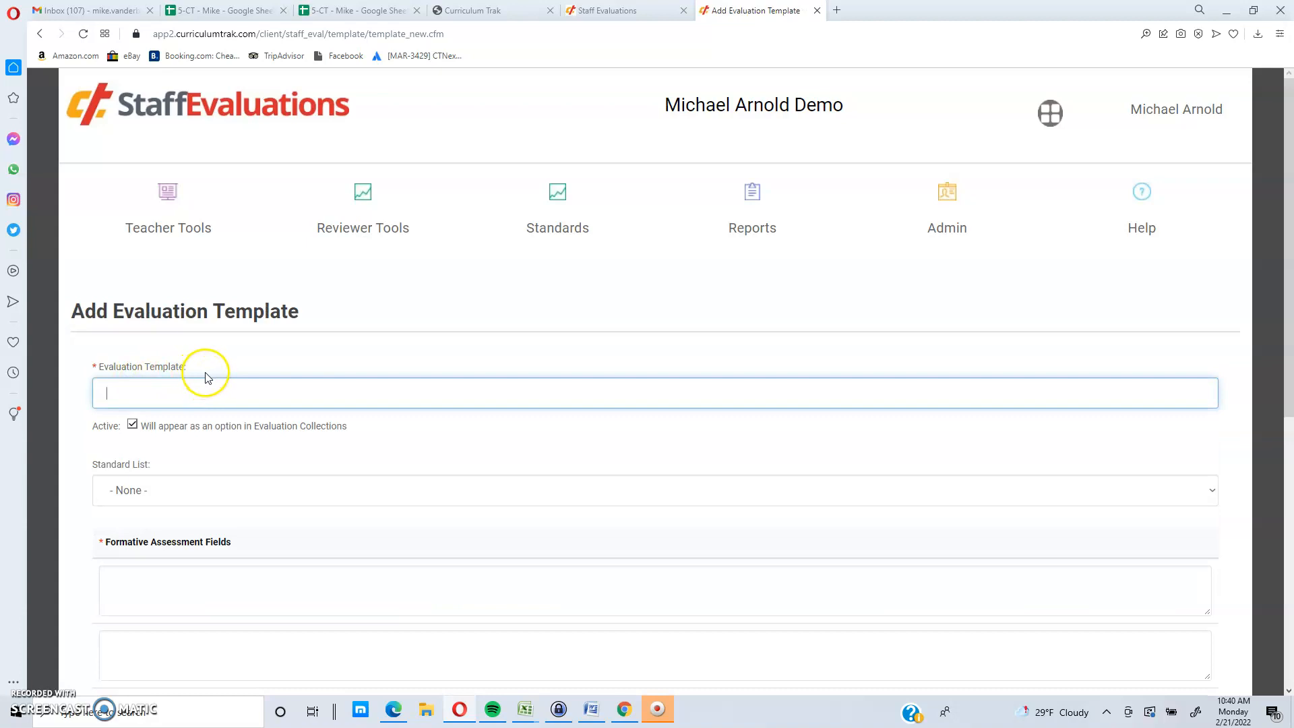
pyautogui.scroll(-1, 431, 417)
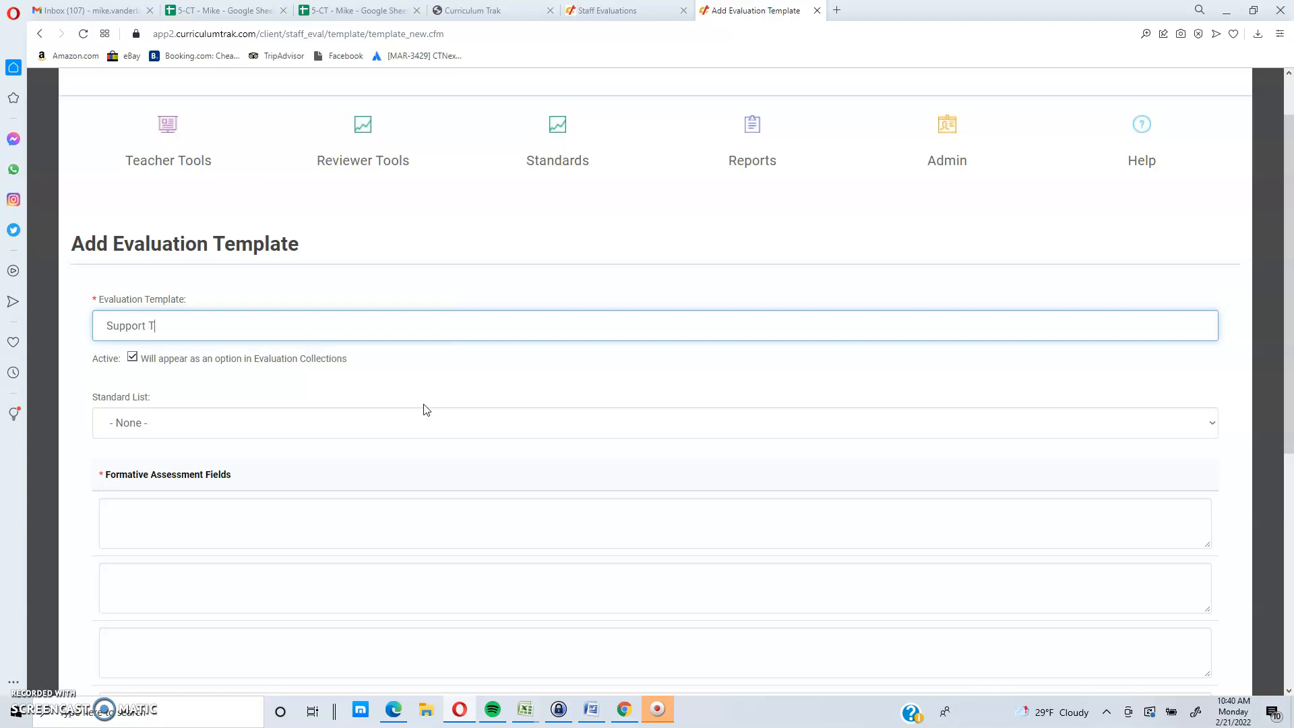
pyautogui.press('Tab')
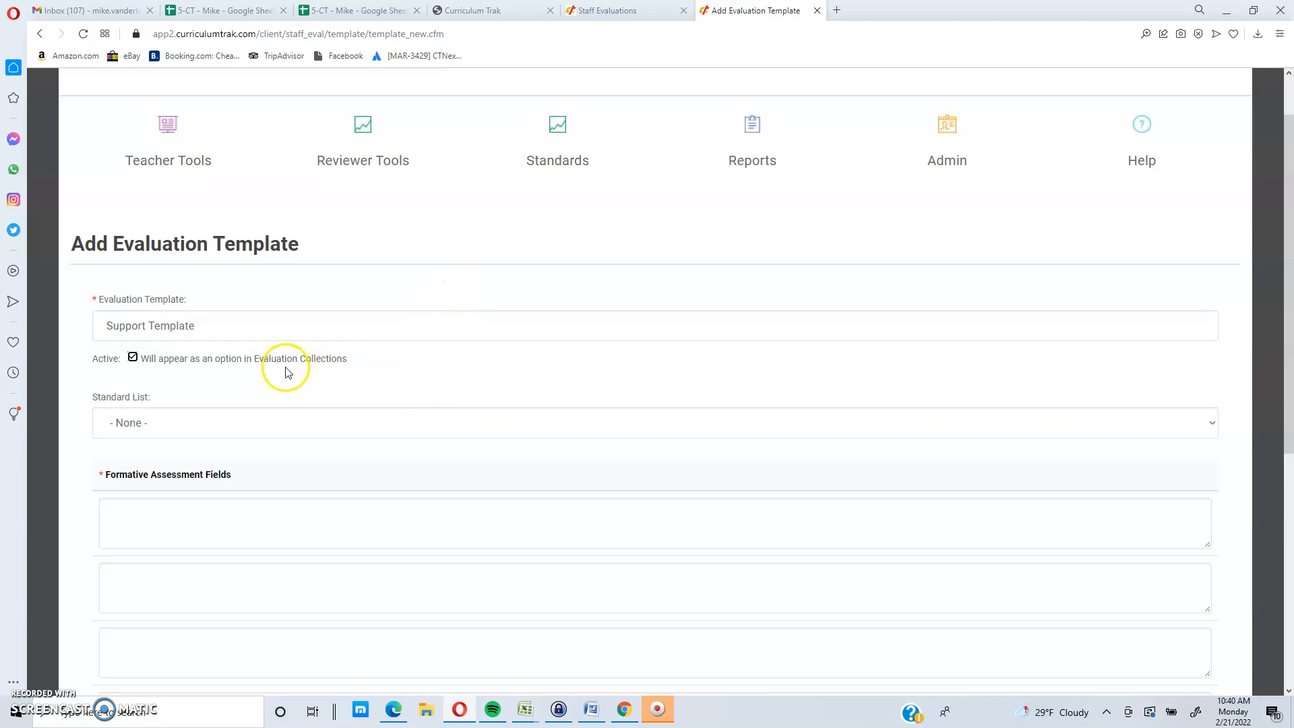
pyautogui.scroll(-1, 285, 368)
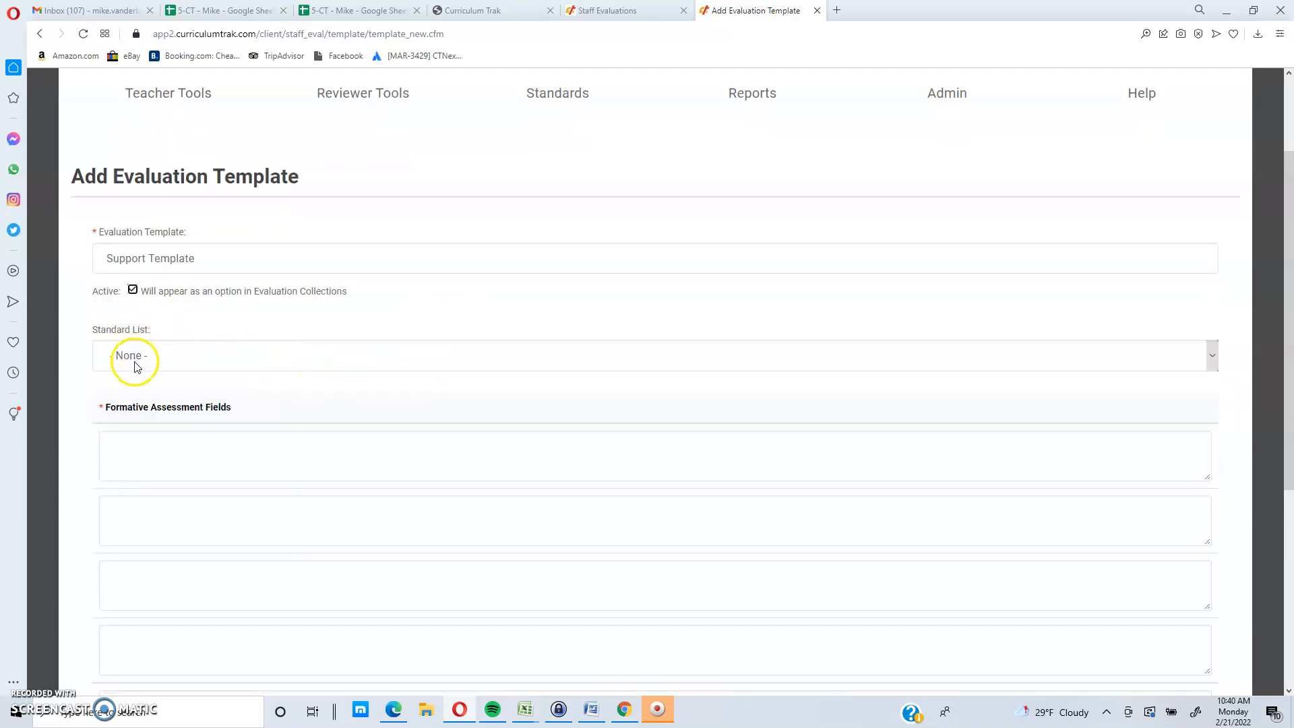
# Set the template's standard list to Classroom Observation
pyautogui.click(198, 359)
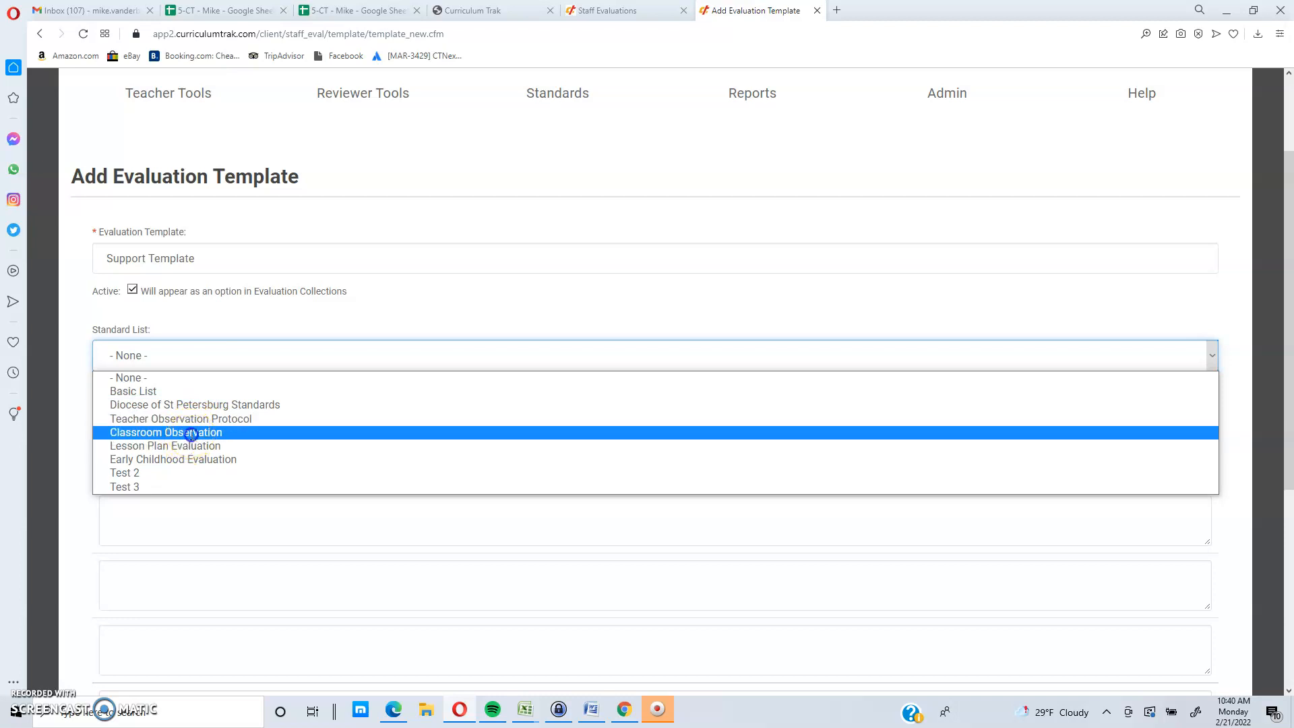
pyautogui.click(192, 433)
pyautogui.scroll(-2, 192, 434)
pyautogui.click(145, 314)
pyautogui.click(288, 266)
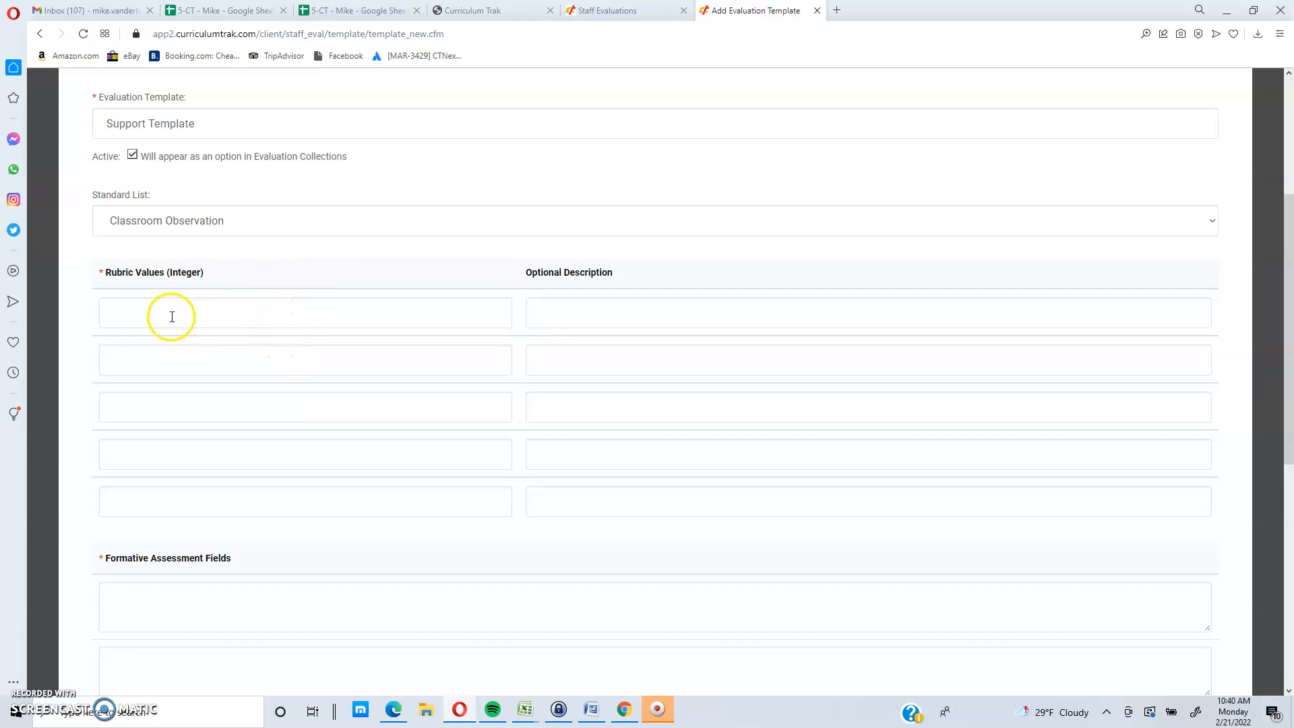
# Enter the rubric values 4, 3, 2 and 1 in the first four rows
pyautogui.click(136, 313)
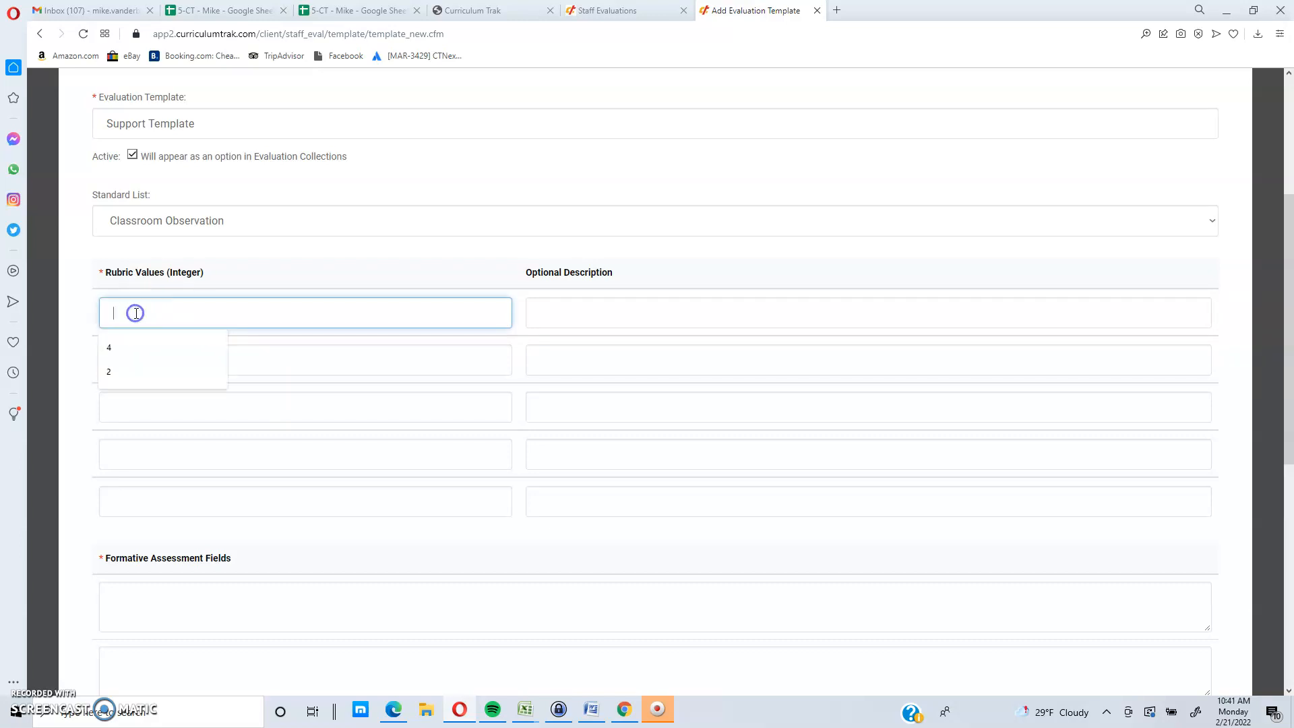
pyautogui.write('4')
pyautogui.press('Tab')
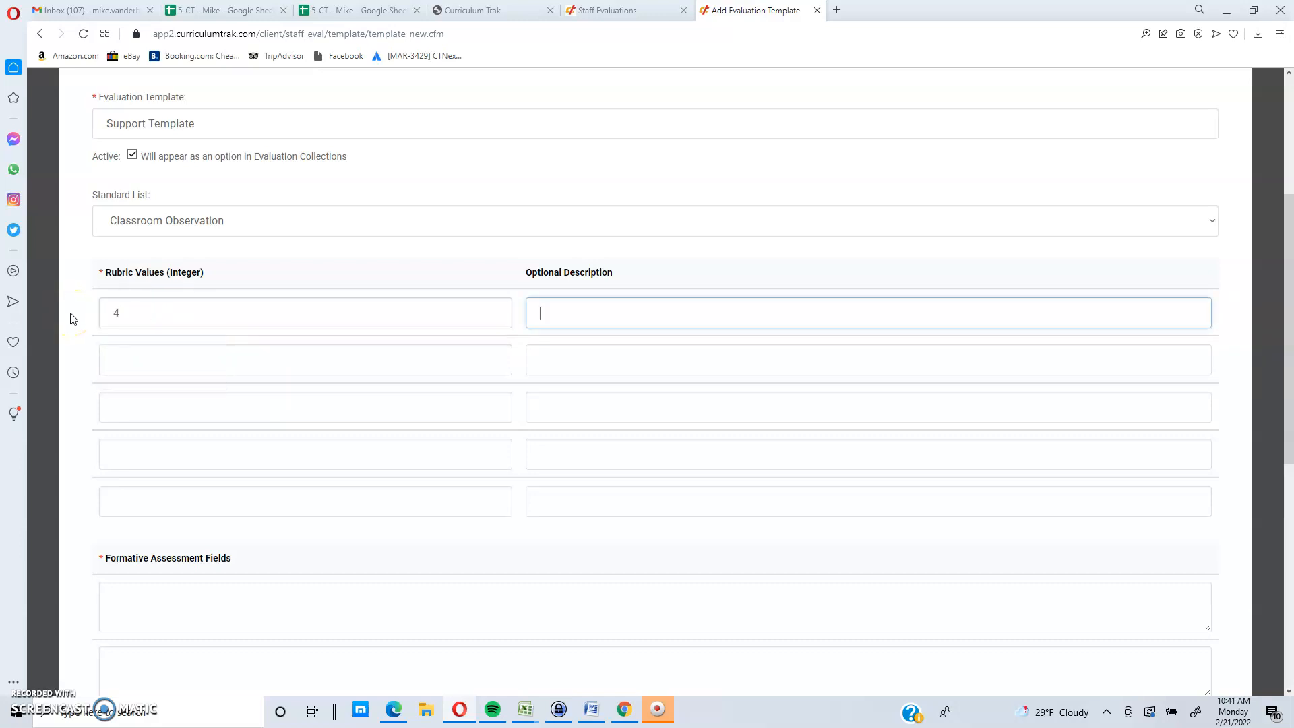
pyautogui.click(126, 358)
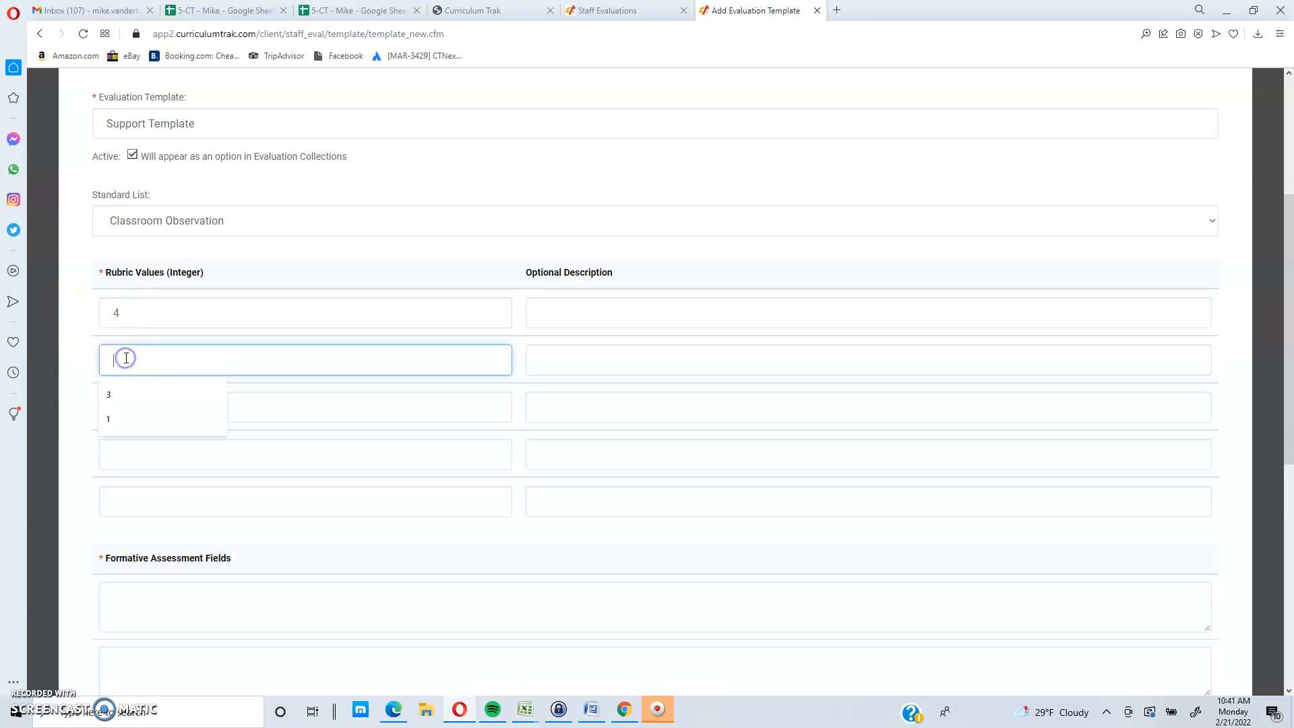
pyautogui.click(127, 400)
pyautogui.click(129, 398)
pyautogui.click(137, 443)
pyautogui.click(133, 454)
pyautogui.write('1')
# Describe rubric value 4 as Exceeds, 3 as Proficient, 2 as Basic and 1 as Minimal
pyautogui.click(591, 313)
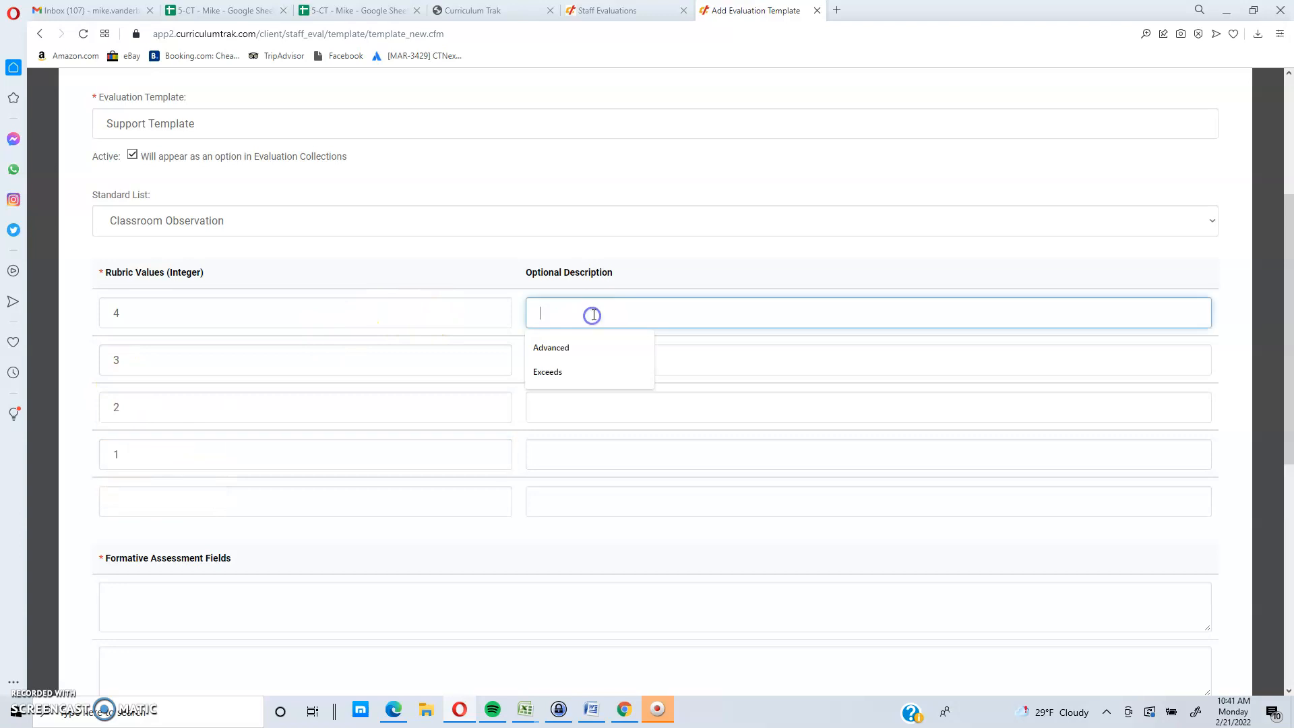
pyautogui.click(551, 372)
pyautogui.click(553, 358)
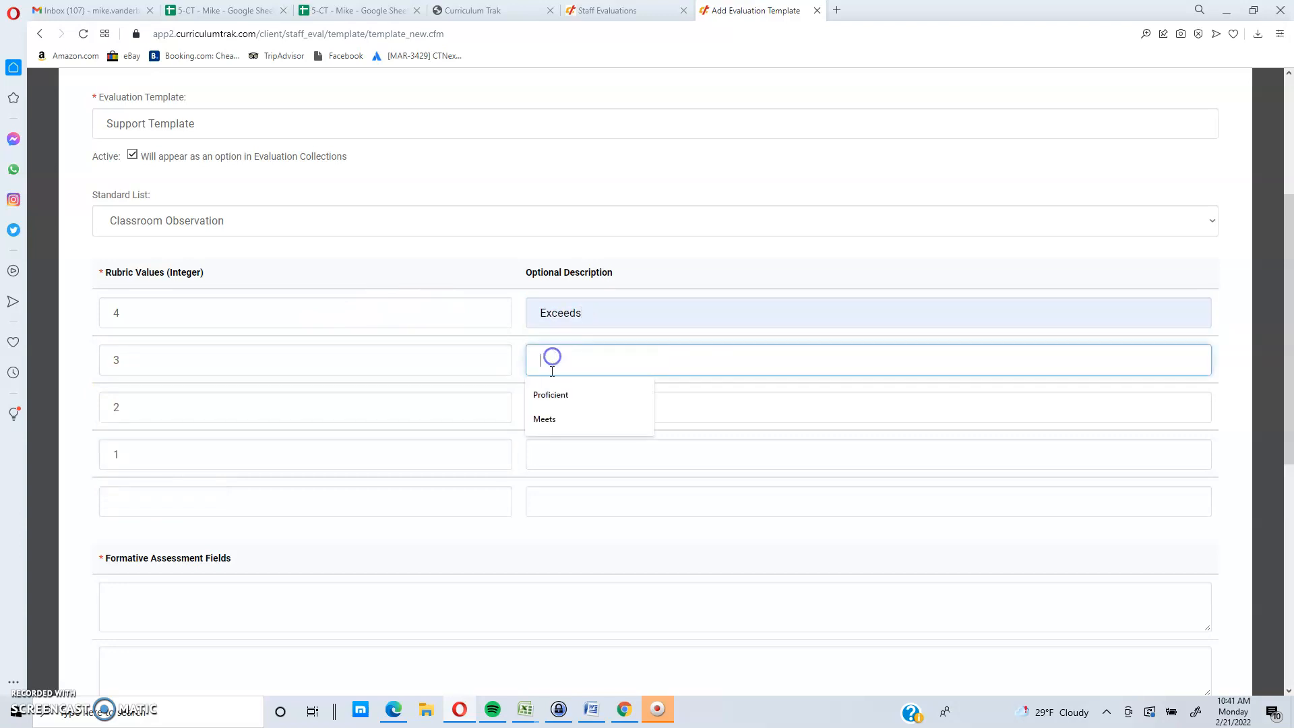
pyautogui.click(553, 400)
pyautogui.click(552, 411)
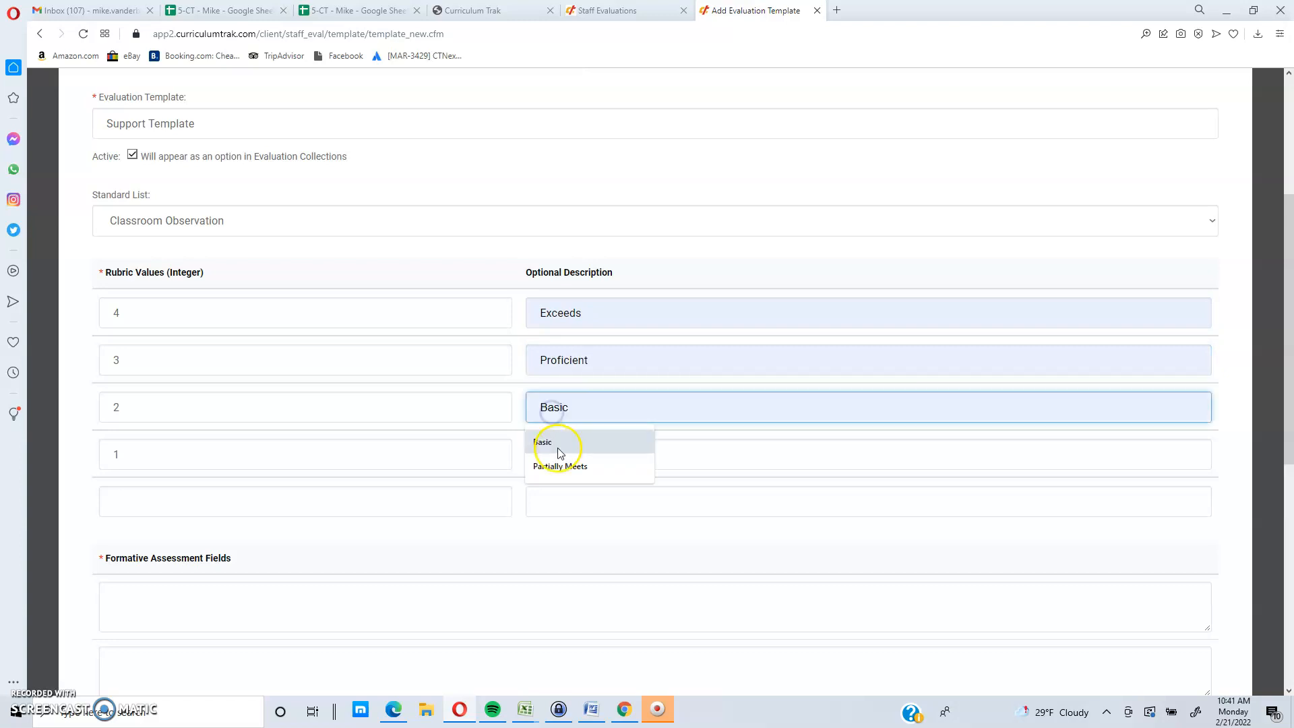
pyautogui.click(556, 445)
pyautogui.click(556, 456)
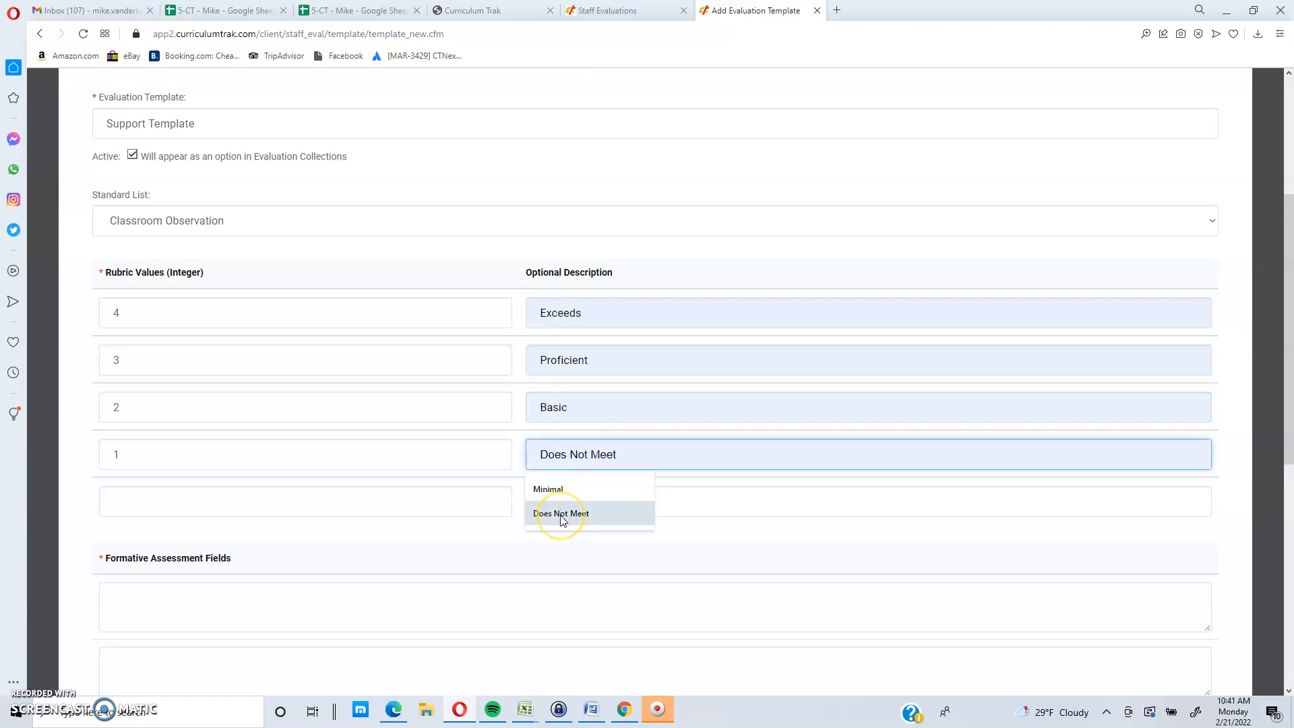
pyautogui.click(558, 490)
# Replace the description of rubric value 4 with Advanced
pyautogui.click(565, 312)
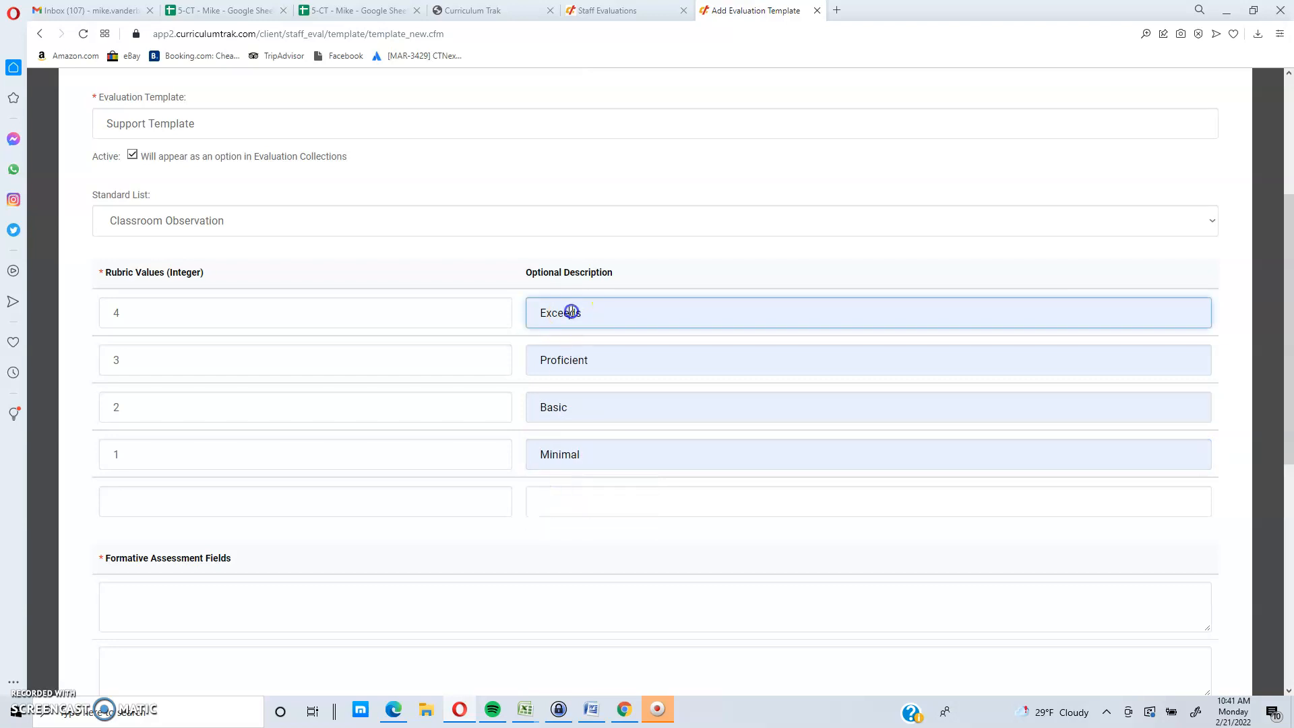
pyautogui.doubleClick(550, 313)
pyautogui.press('BackSpace')
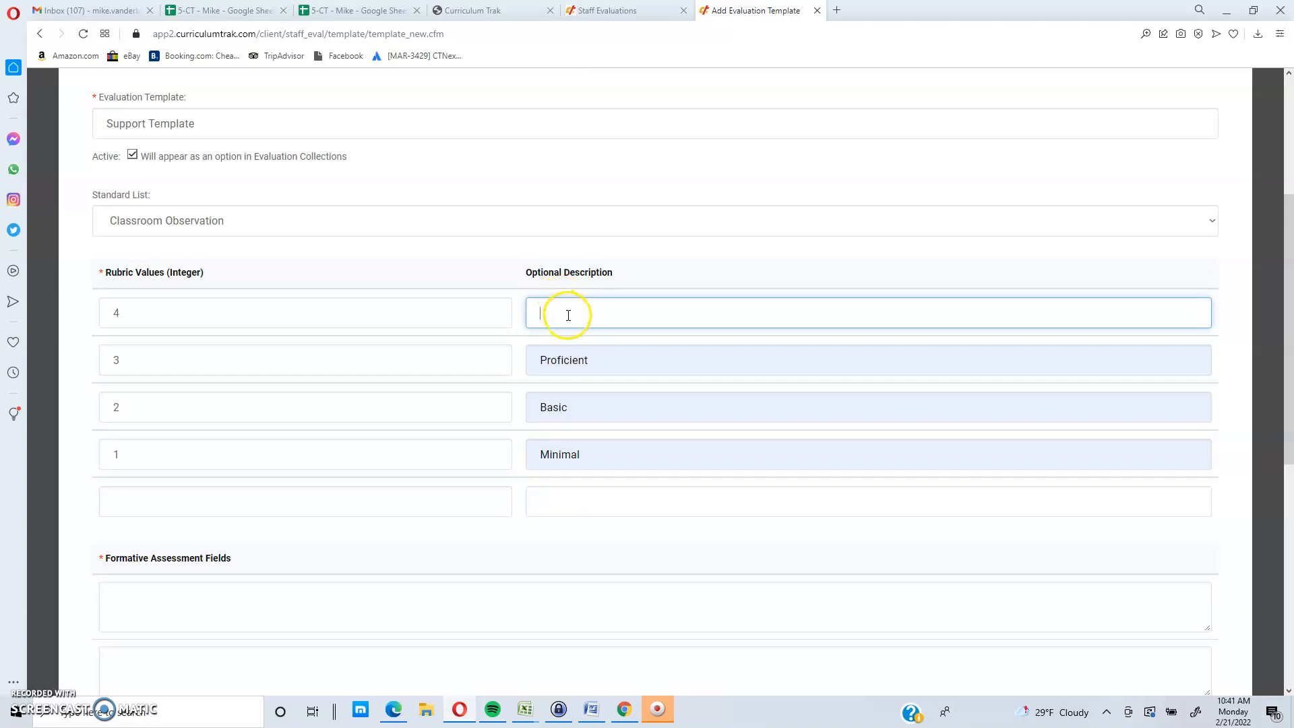
pyautogui.click(568, 315)
pyautogui.click(559, 347)
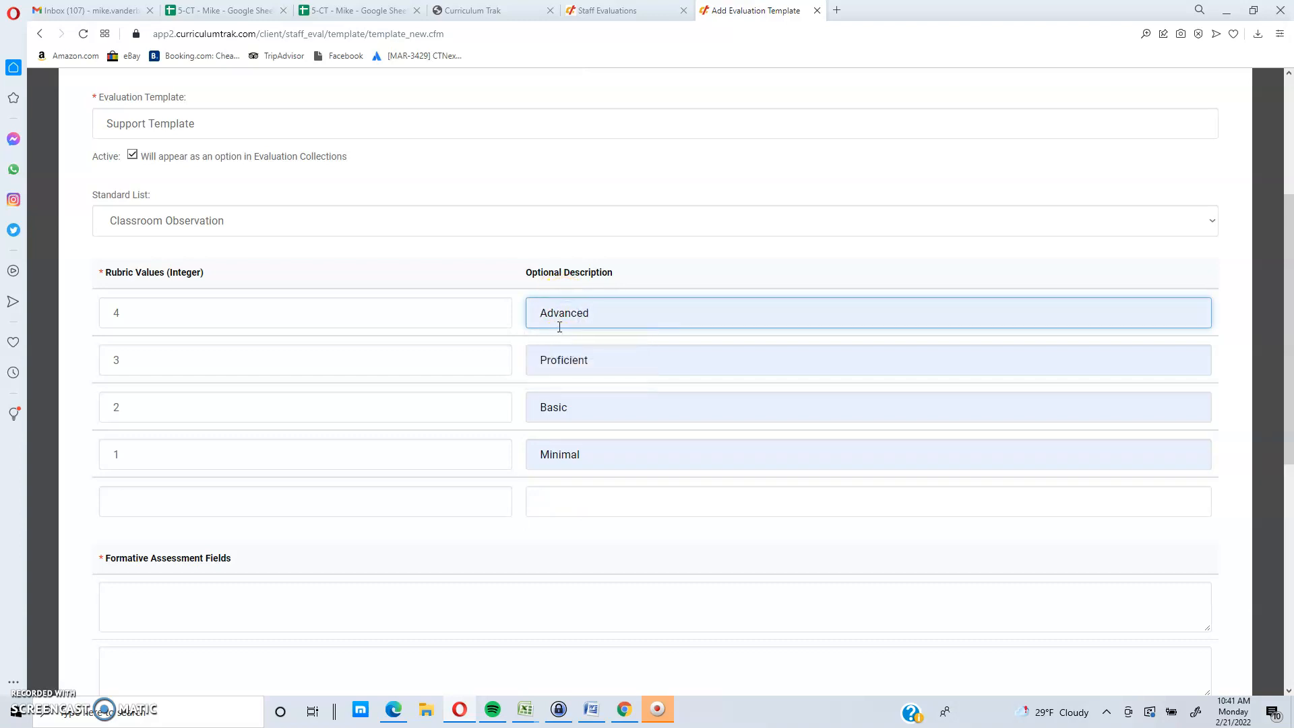
# Enter Accommodations as the first formative assessment field of the template, correcting its spelling
pyautogui.scroll(-3, 525, 357)
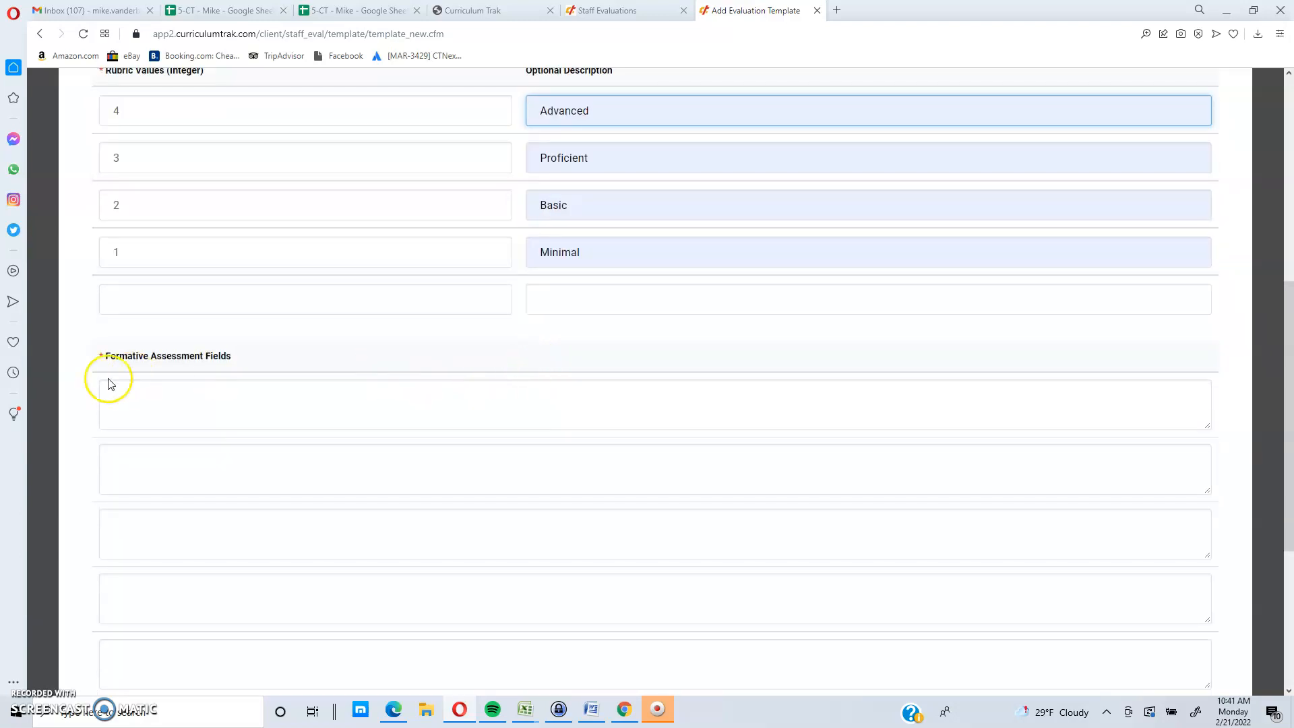
pyautogui.click(164, 412)
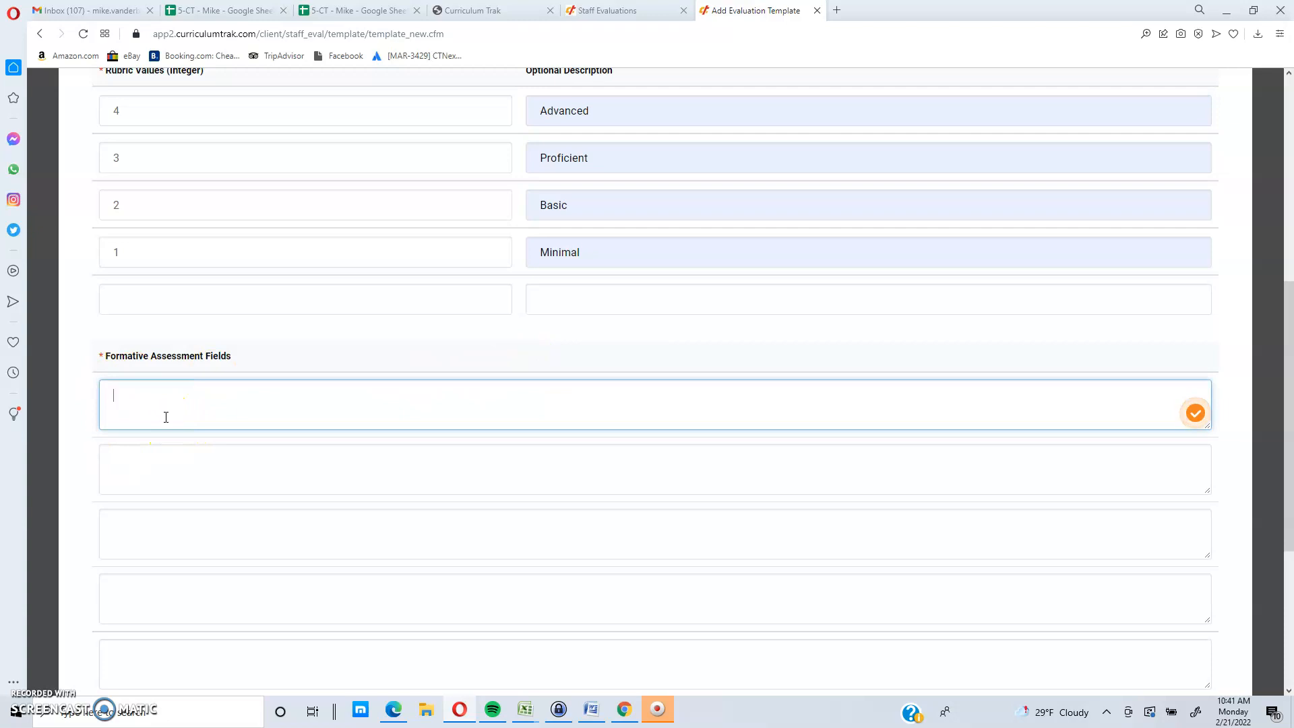
pyautogui.click(165, 423)
pyautogui.click(144, 411)
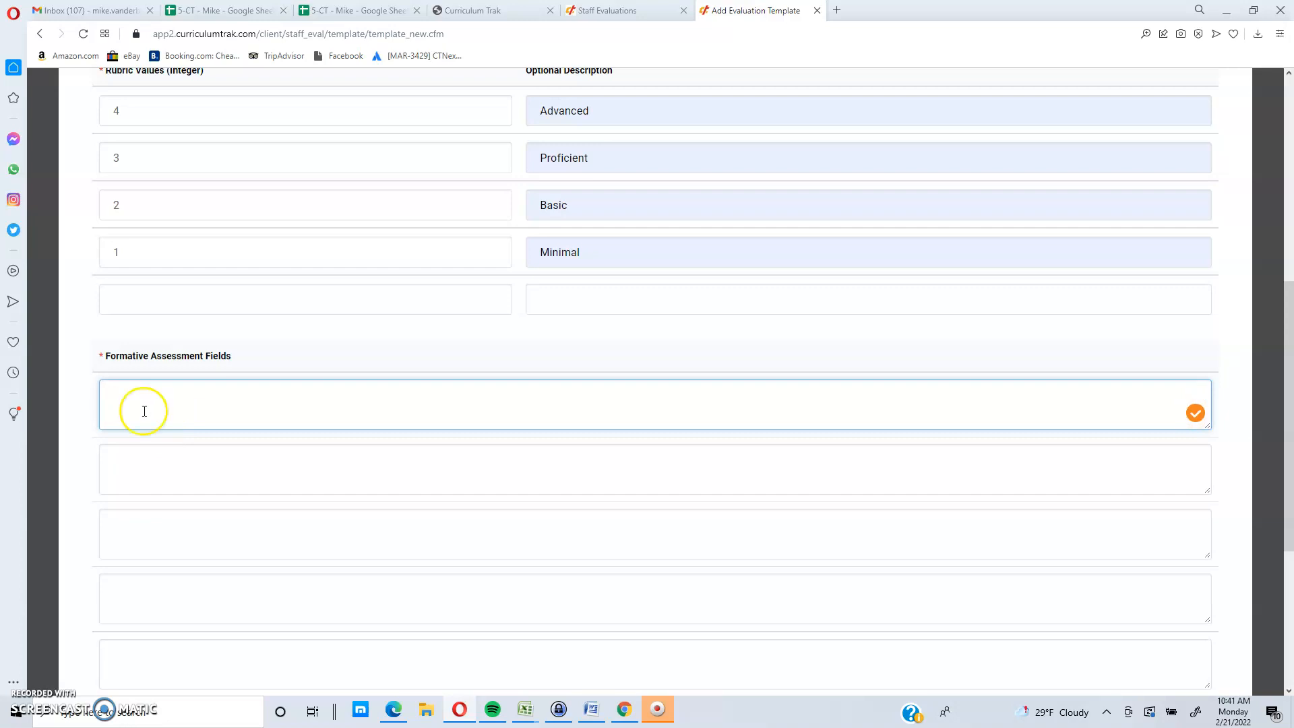
pyautogui.scroll(-1, 193, 396)
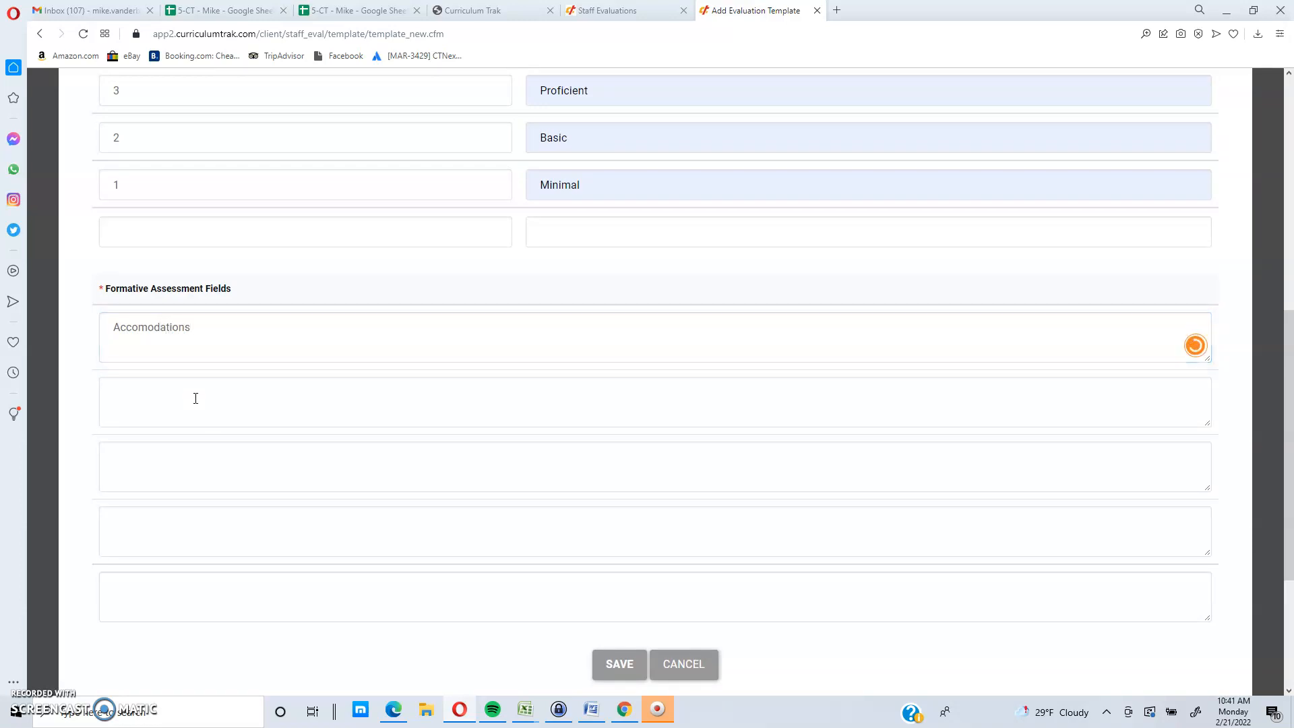
pyautogui.doubleClick(169, 322)
pyautogui.click(170, 355)
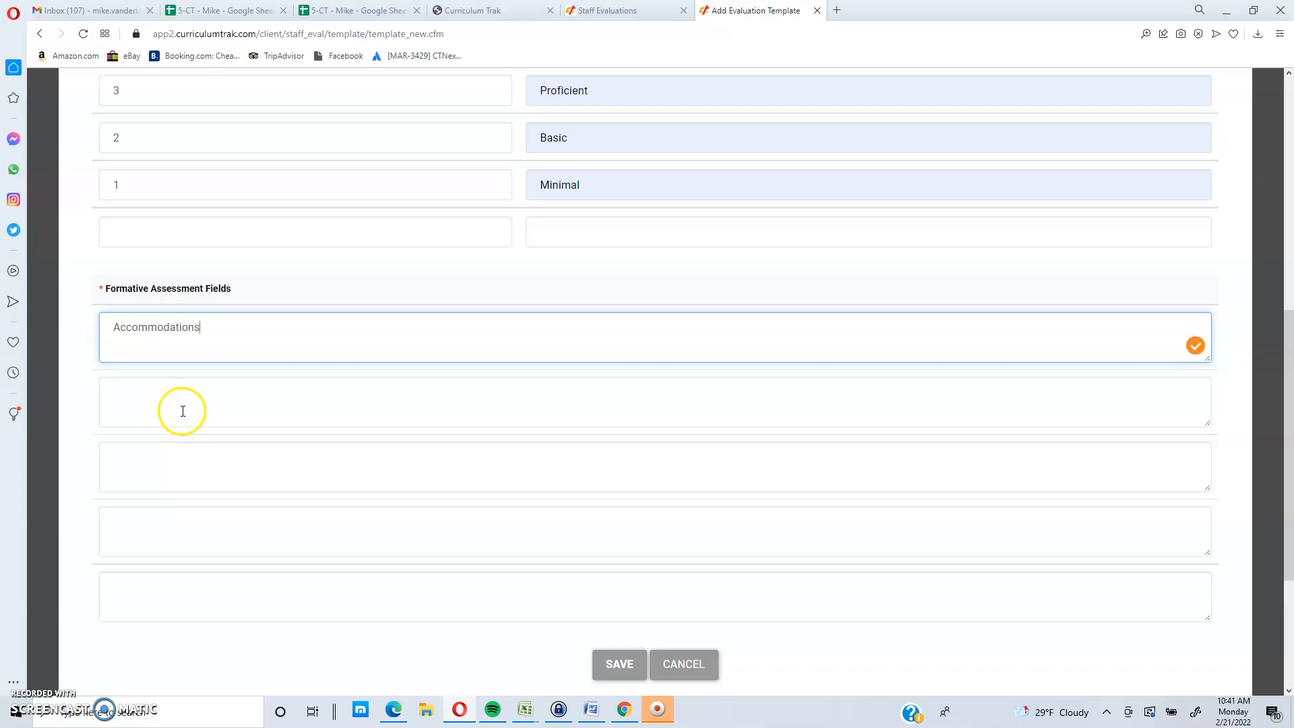
# Replace the text of the first formative assessment field with Recommendations and save the template
pyautogui.doubleClick(205, 327)
pyautogui.press('BackSpace')
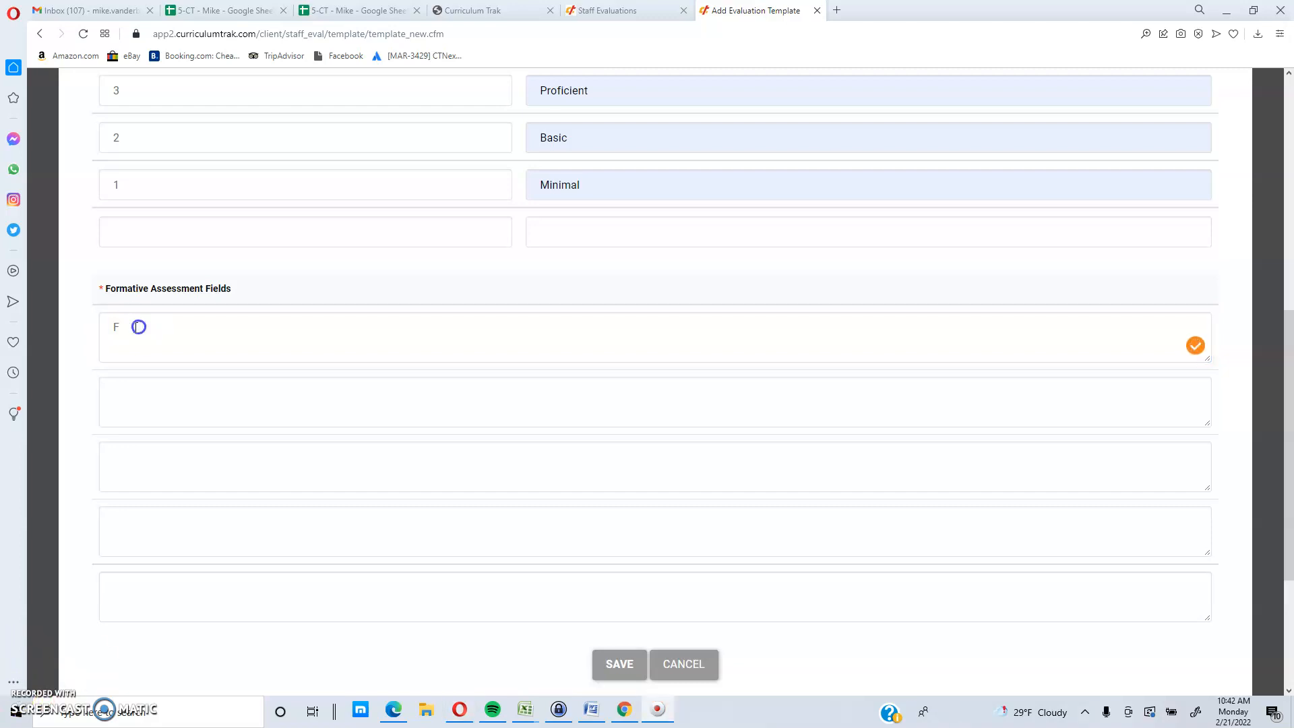
pyautogui.doubleClick(139, 327)
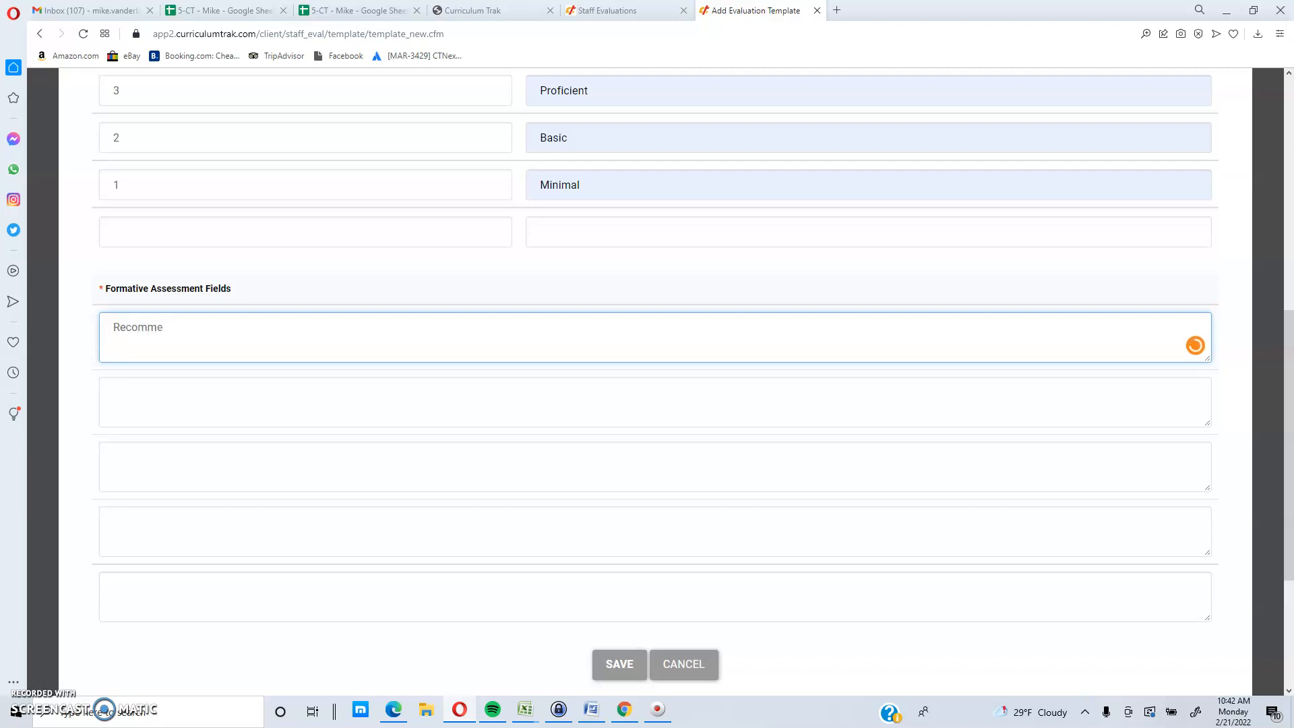
pyautogui.click(58, 314)
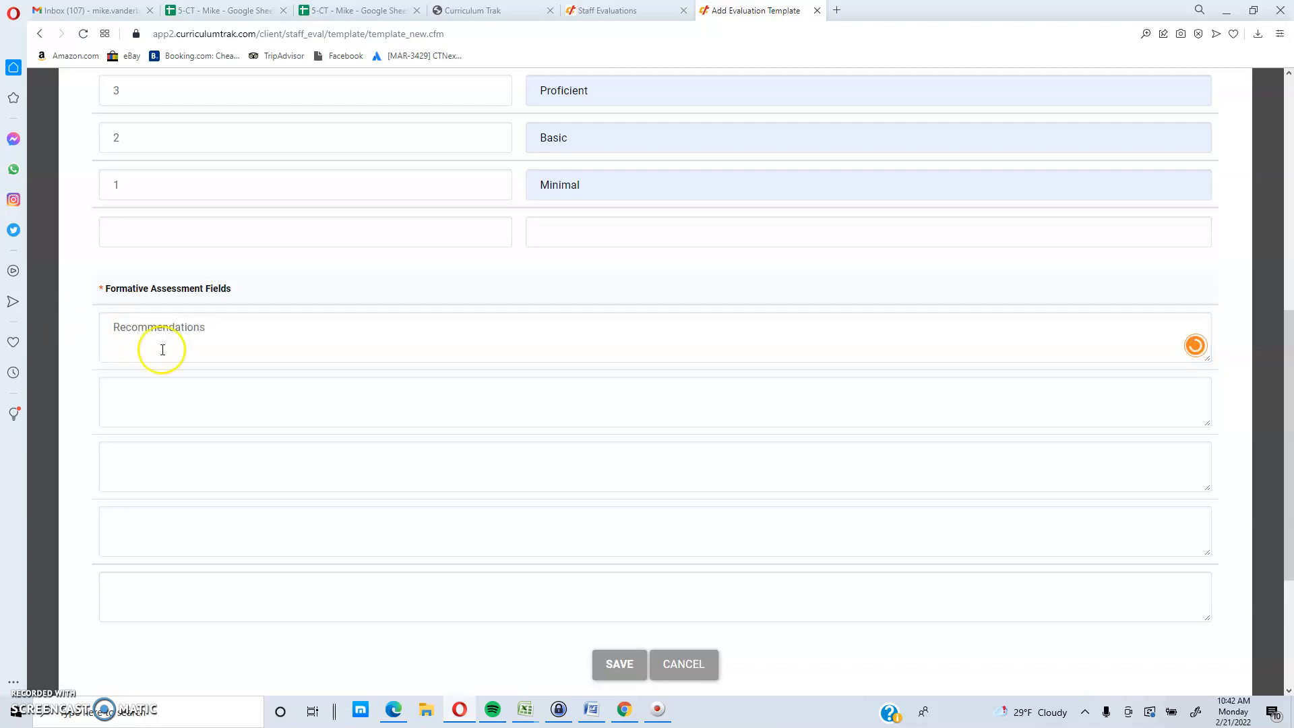
pyautogui.click(619, 664)
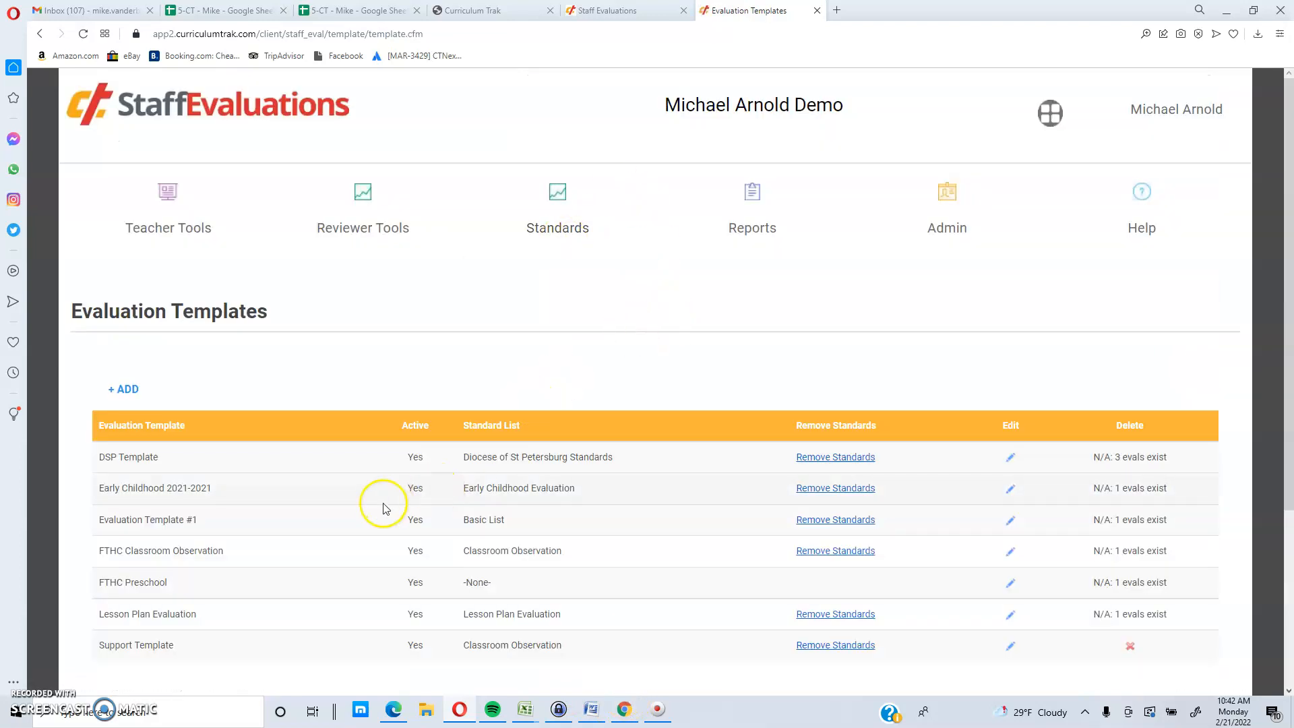
# Rename the Support Template as Support Staff Template and save the change
pyautogui.scroll(-1, 249, 511)
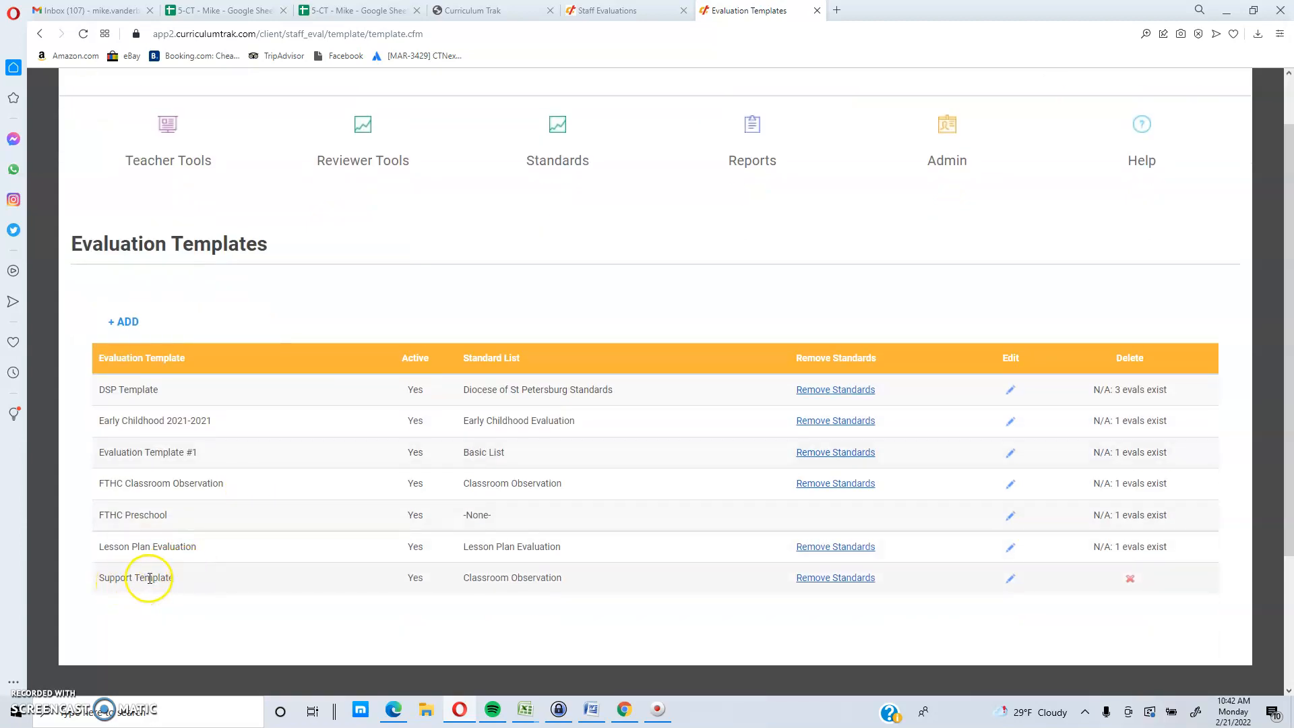
pyautogui.click(1010, 578)
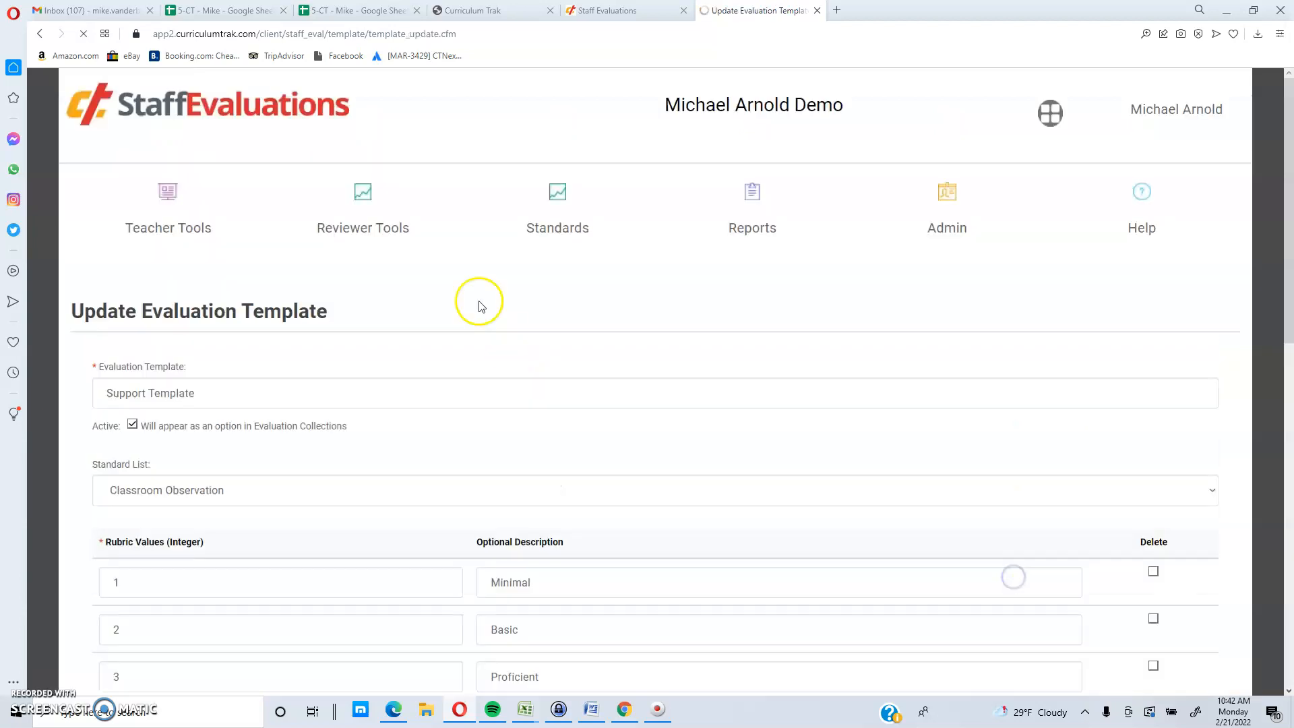
pyautogui.click(148, 393)
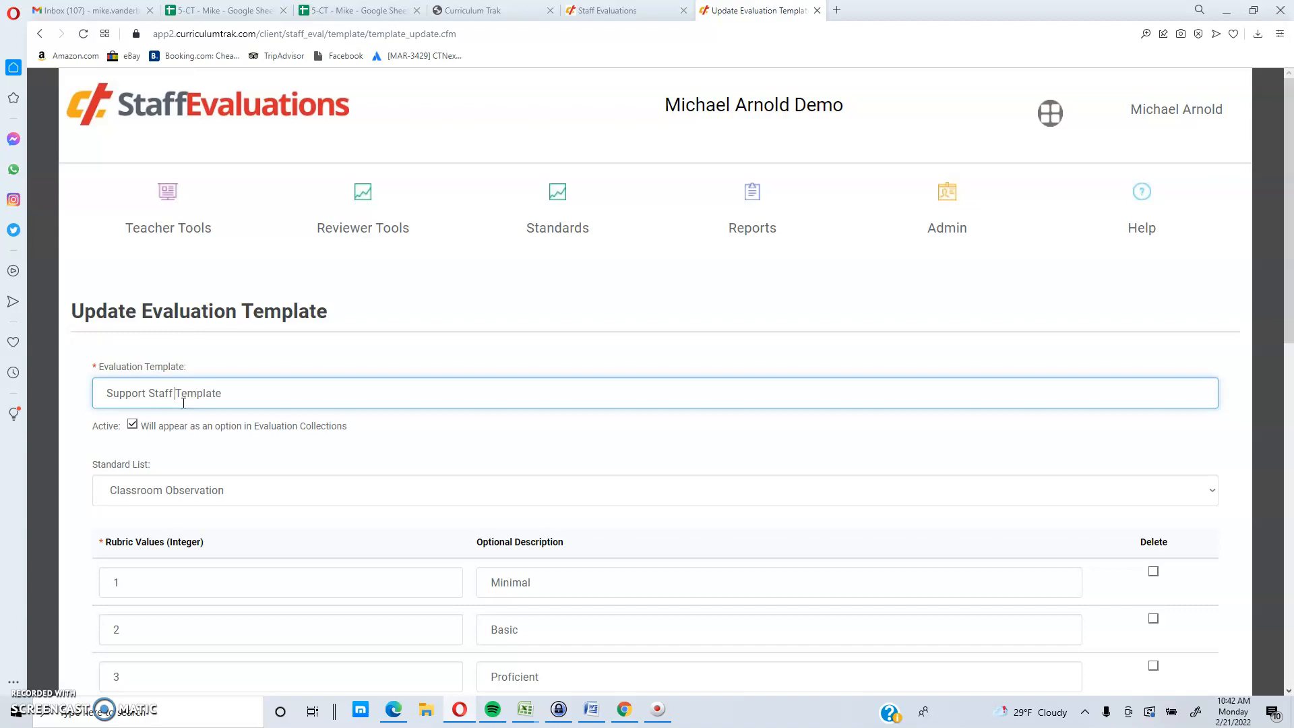
pyautogui.scroll(-12, 292, 413)
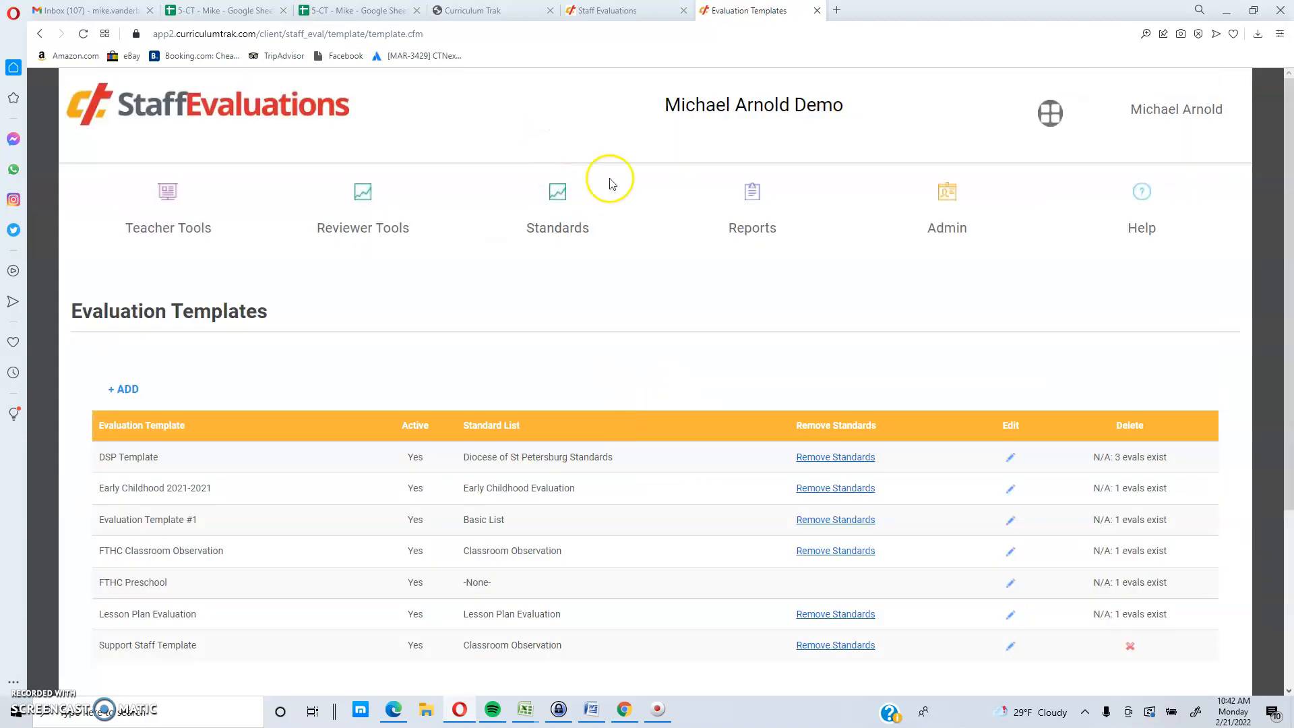
# Add a new evaluation collection and name it 2023-24 School Year
pyautogui.click(937, 248)
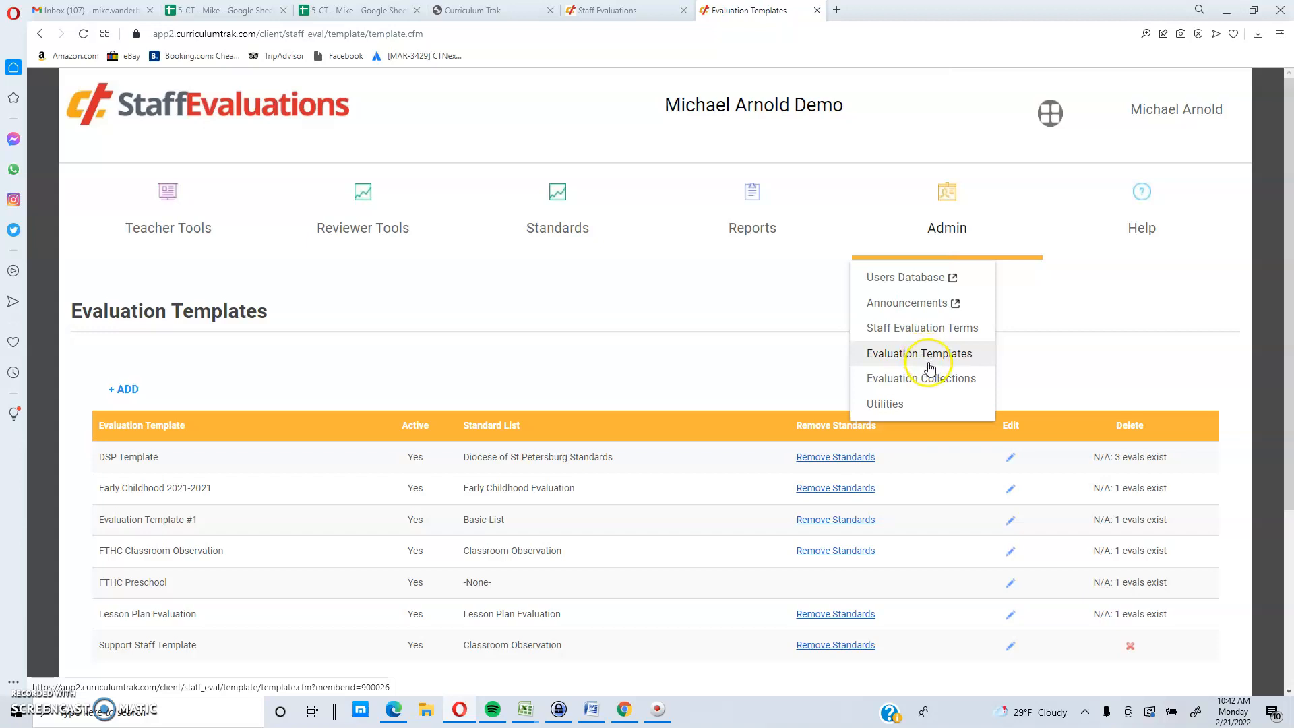
pyautogui.click(941, 385)
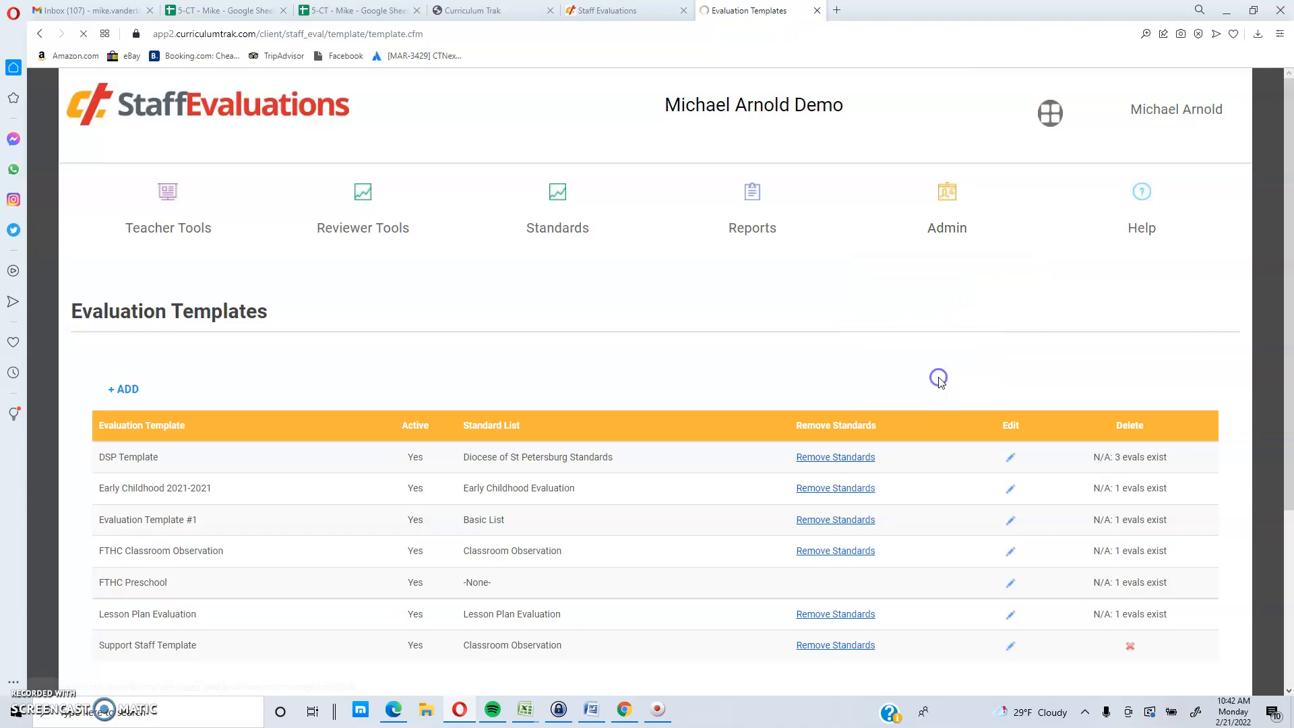
pyautogui.click(135, 389)
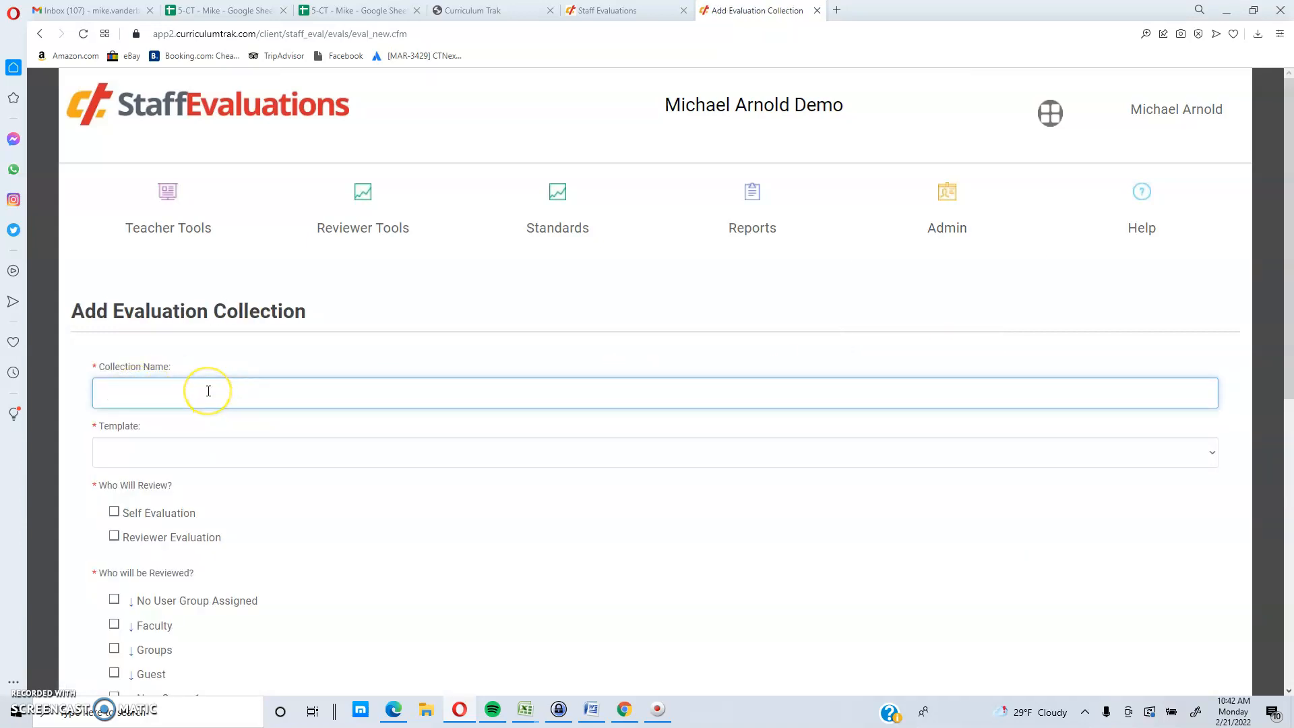
pyautogui.write('2022')
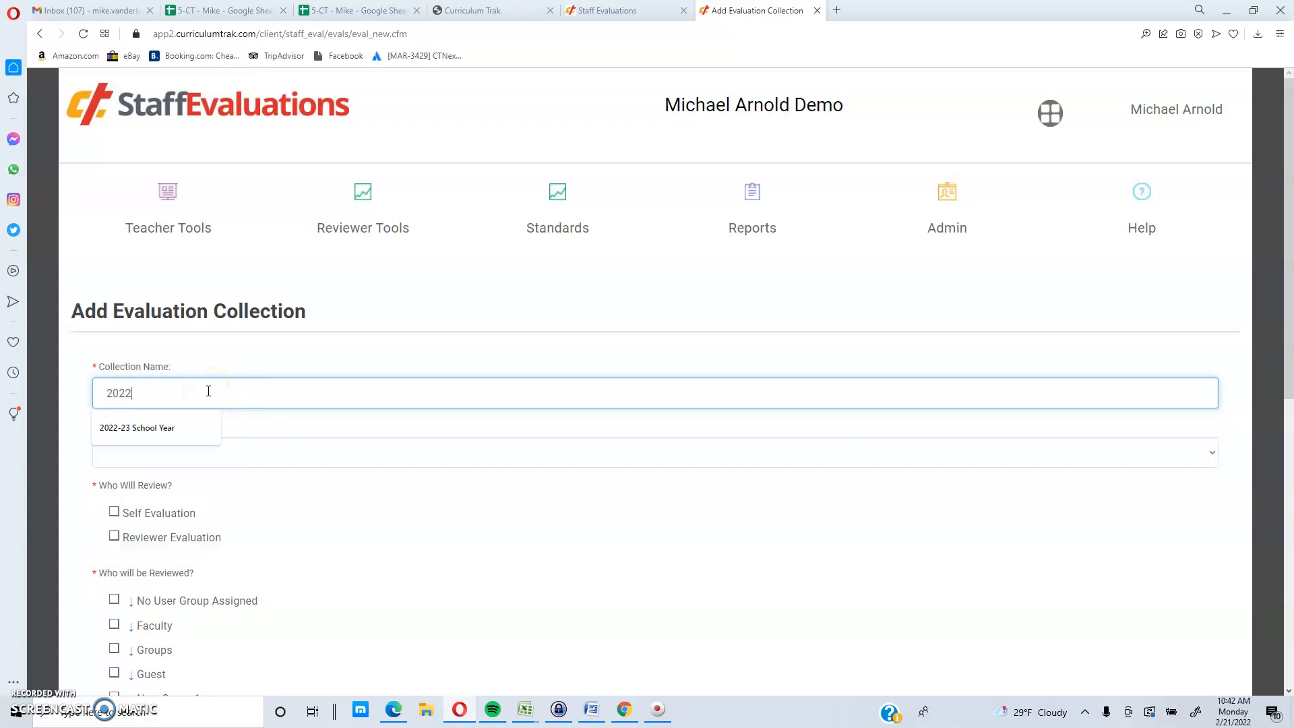
pyautogui.write('-2')
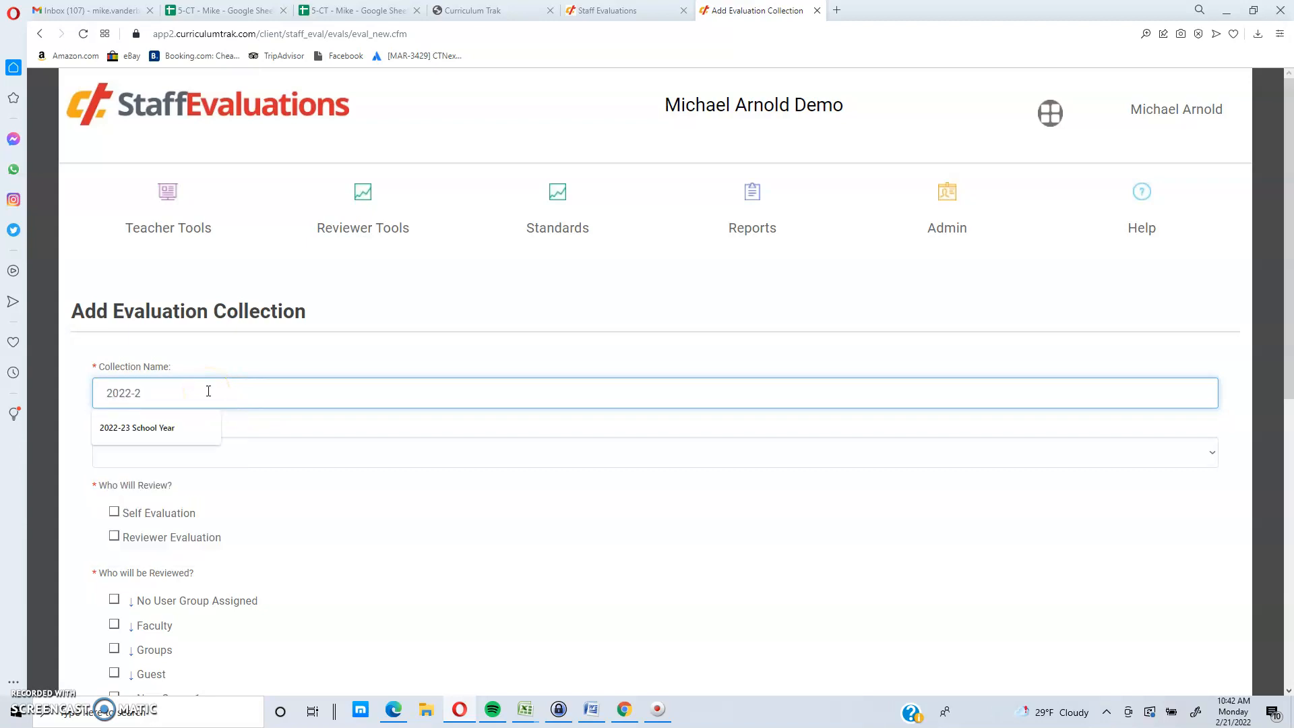
pyautogui.write('3 School Year')
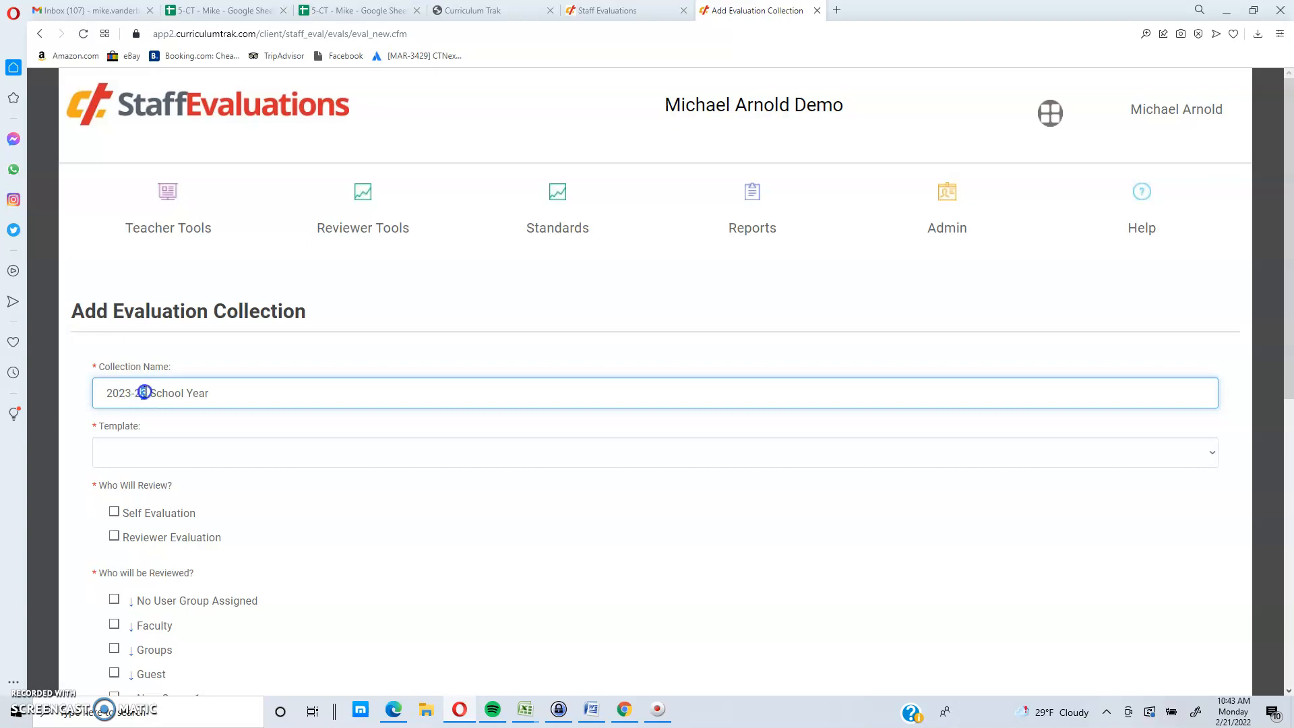
# Assign the Support Staff Template to the collection and enable both Self Evaluation and Reviewer Evaluation
pyautogui.click(164, 452)
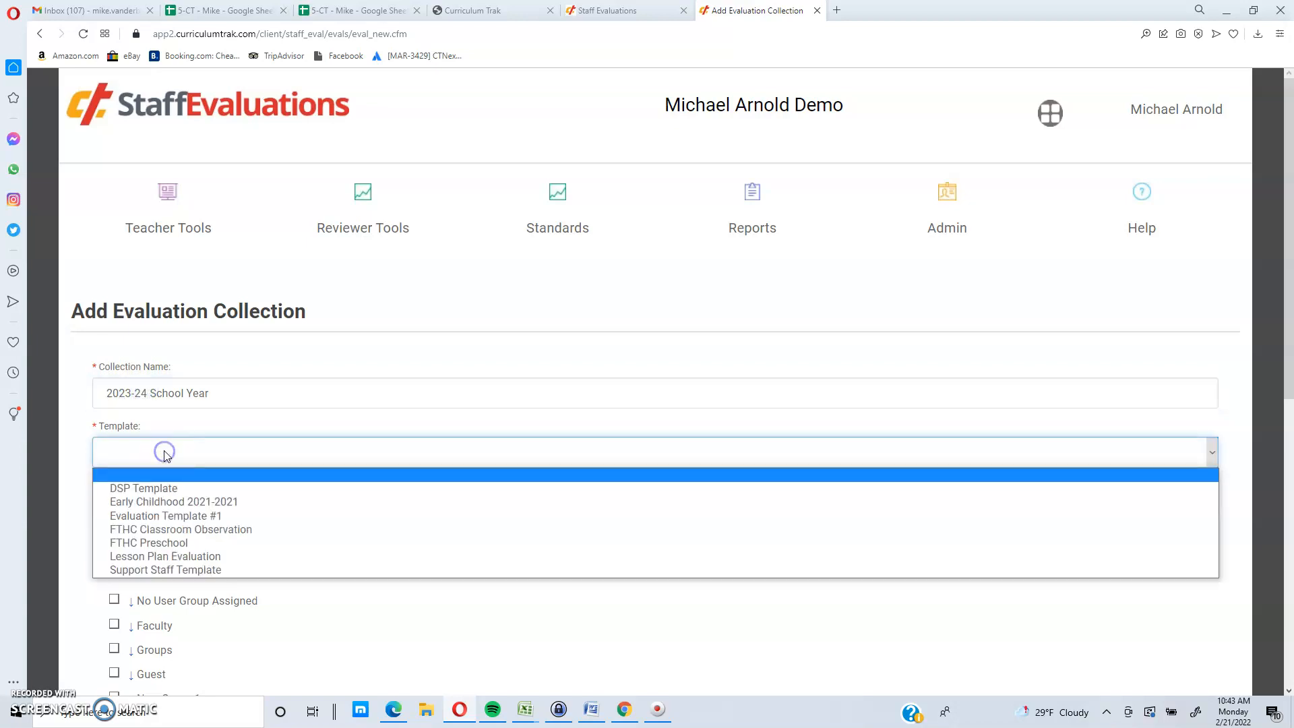
pyautogui.click(166, 571)
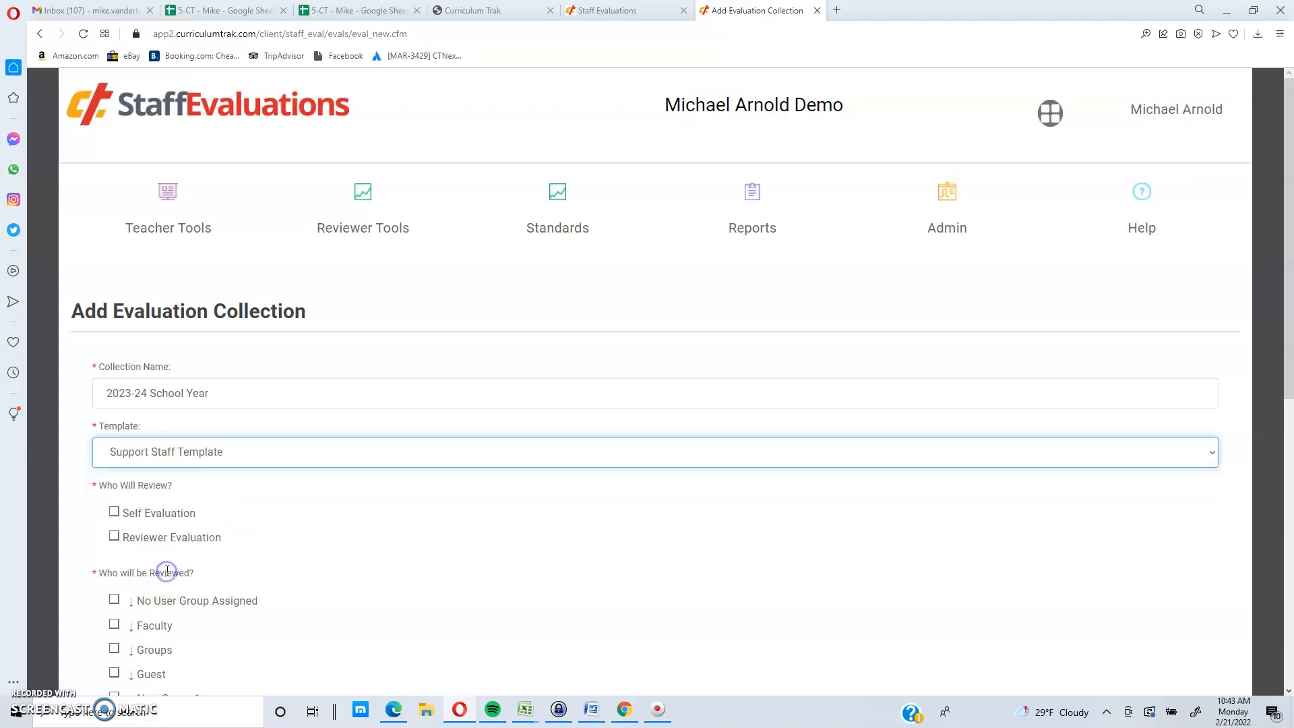
pyautogui.scroll(-2, 129, 407)
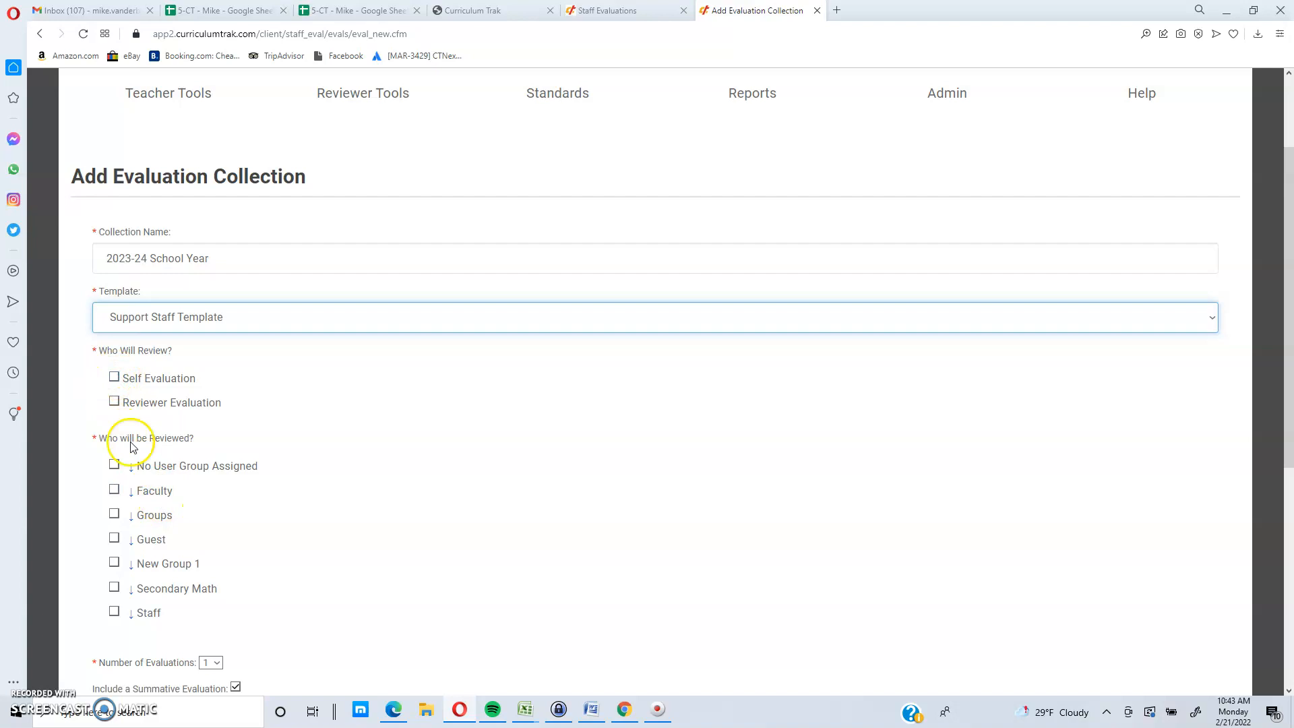
pyautogui.click(114, 402)
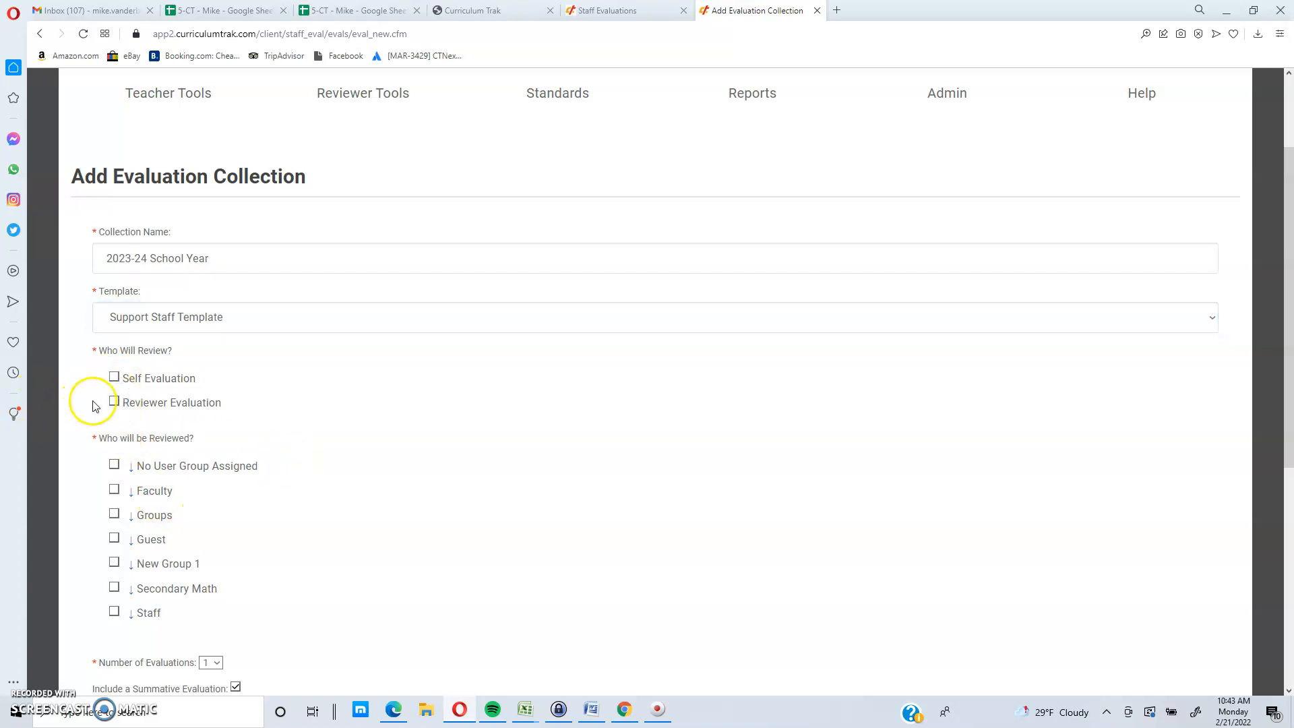
pyautogui.click(114, 402)
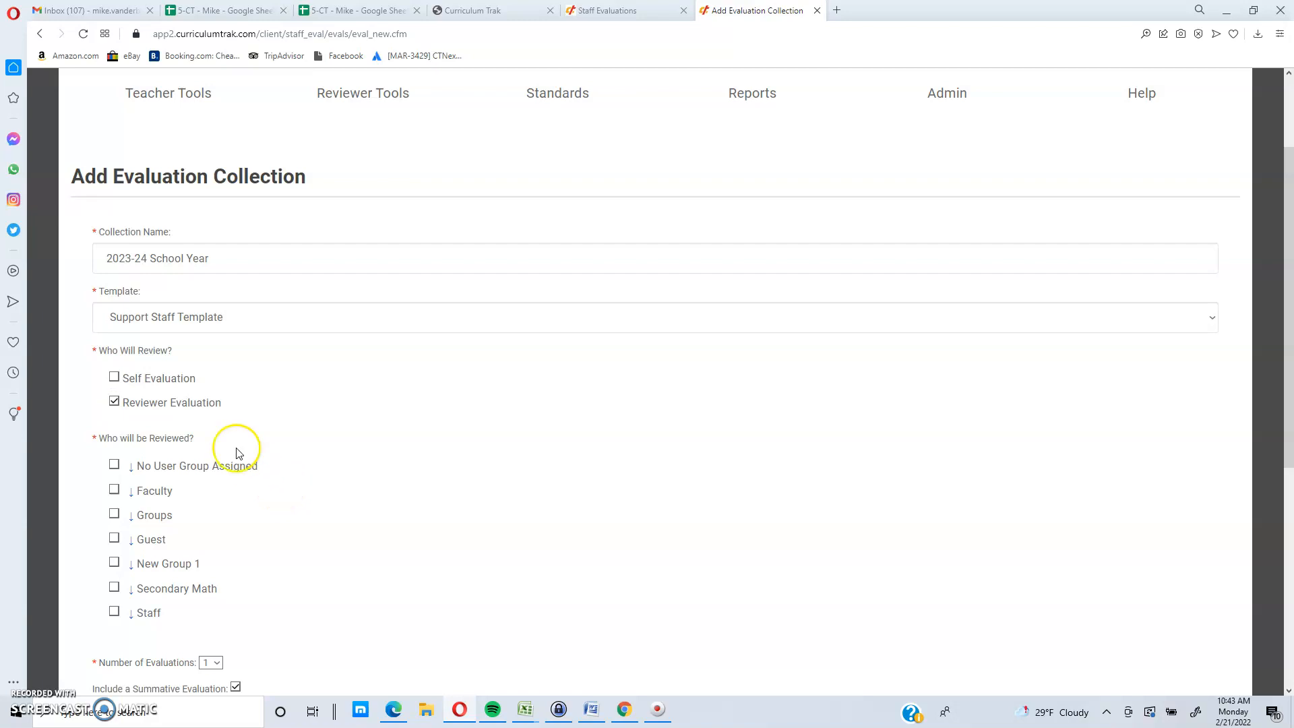
pyautogui.click(114, 379)
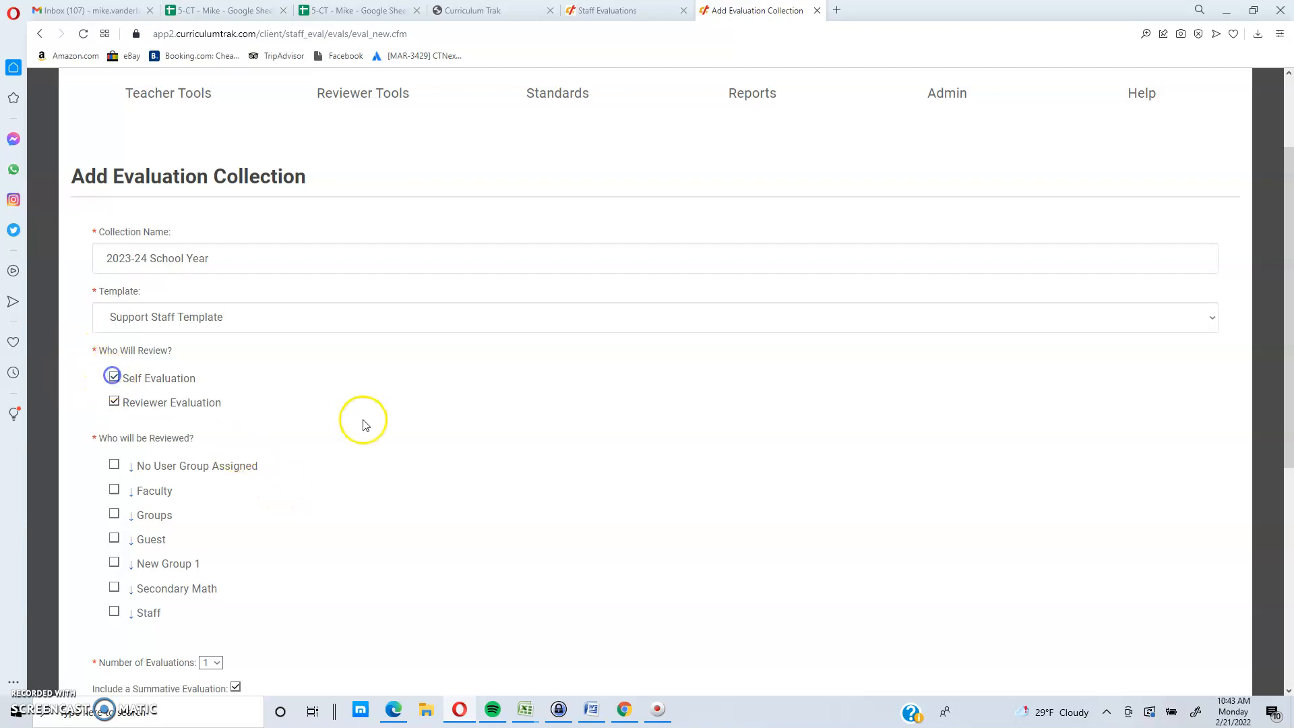
# Select New Group 1 as the group to be reviewed, trying Faculty and Guest as well but clearing both
pyautogui.scroll(-3, 352, 405)
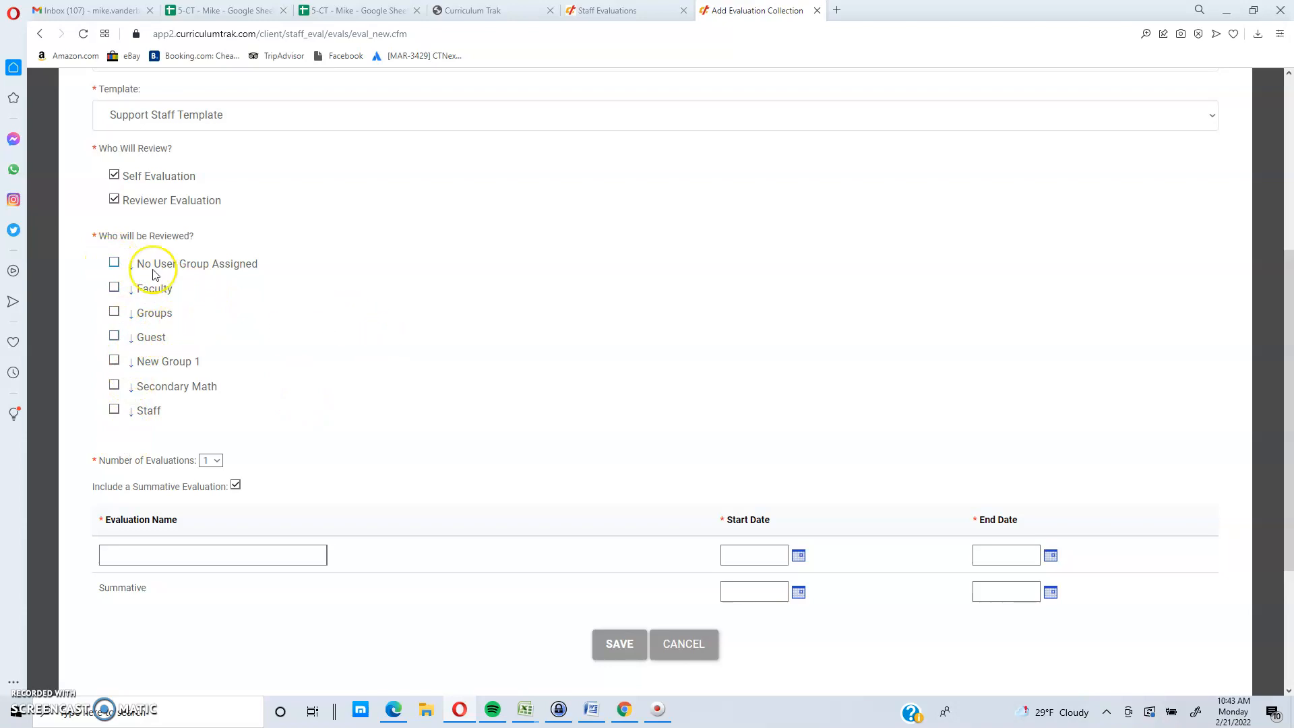
pyautogui.click(115, 287)
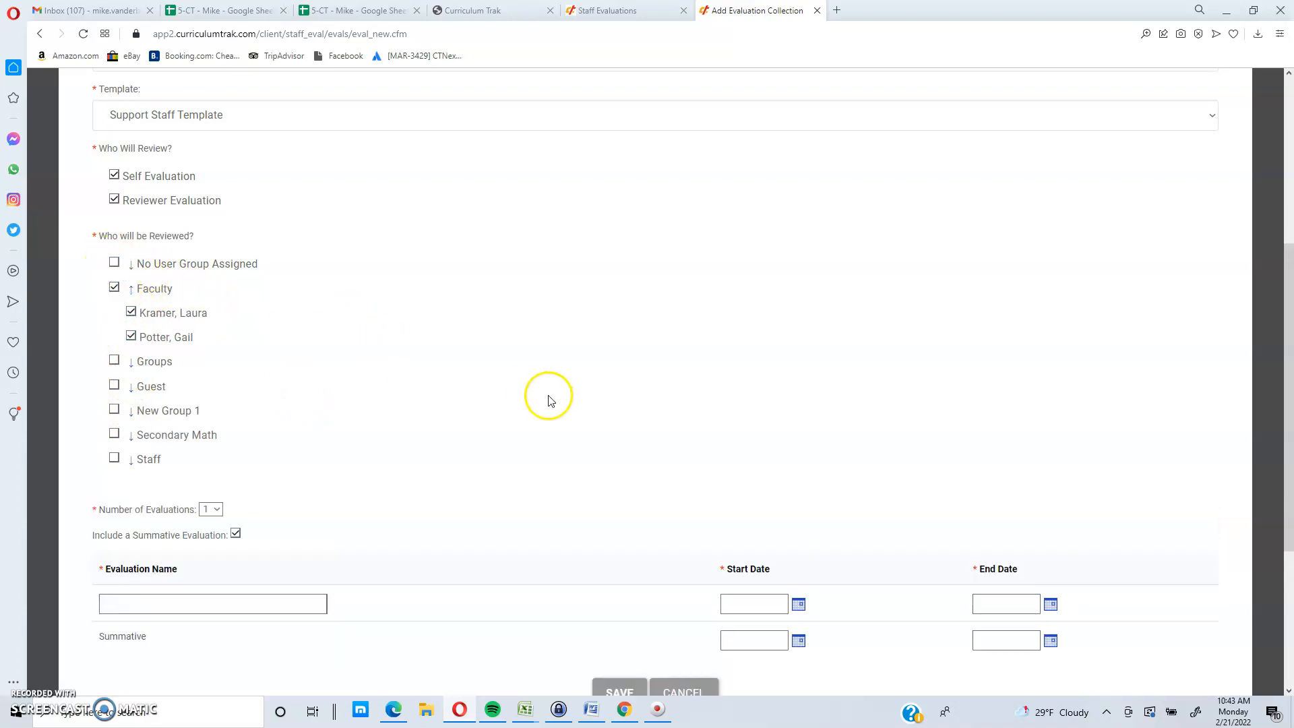
pyautogui.click(114, 385)
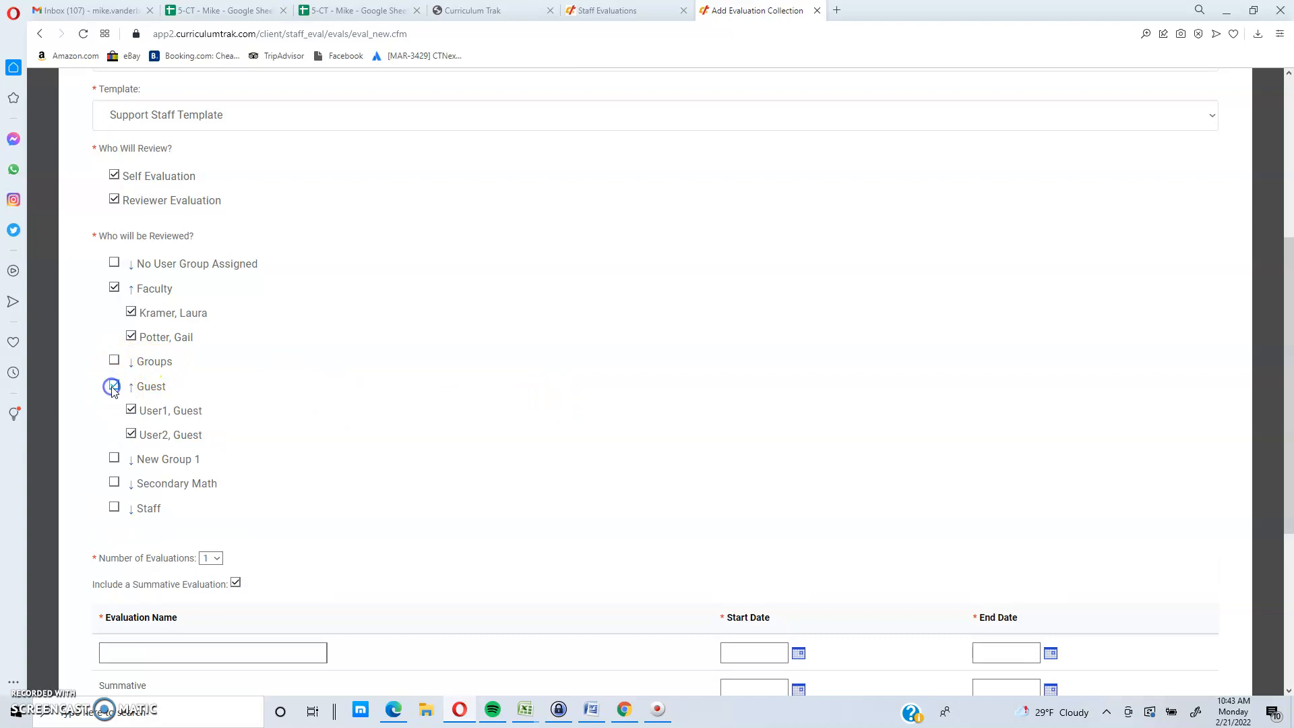
pyautogui.click(114, 458)
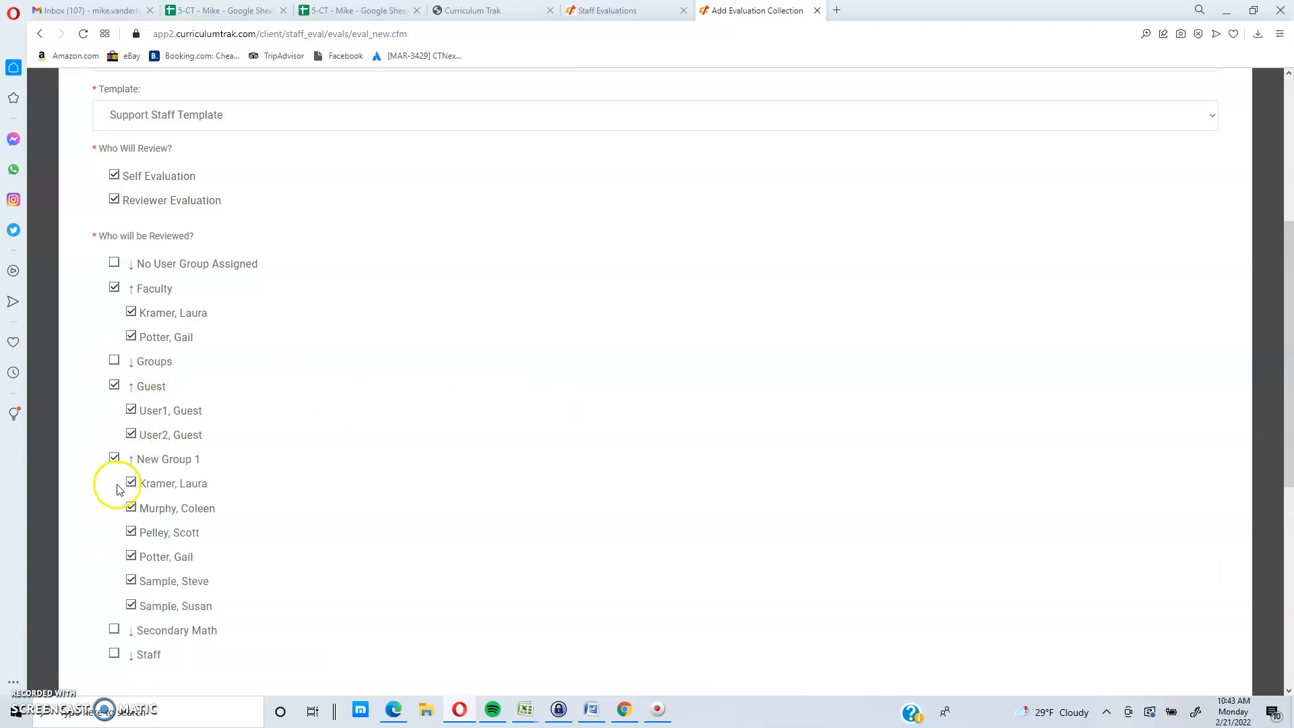
pyautogui.click(115, 387)
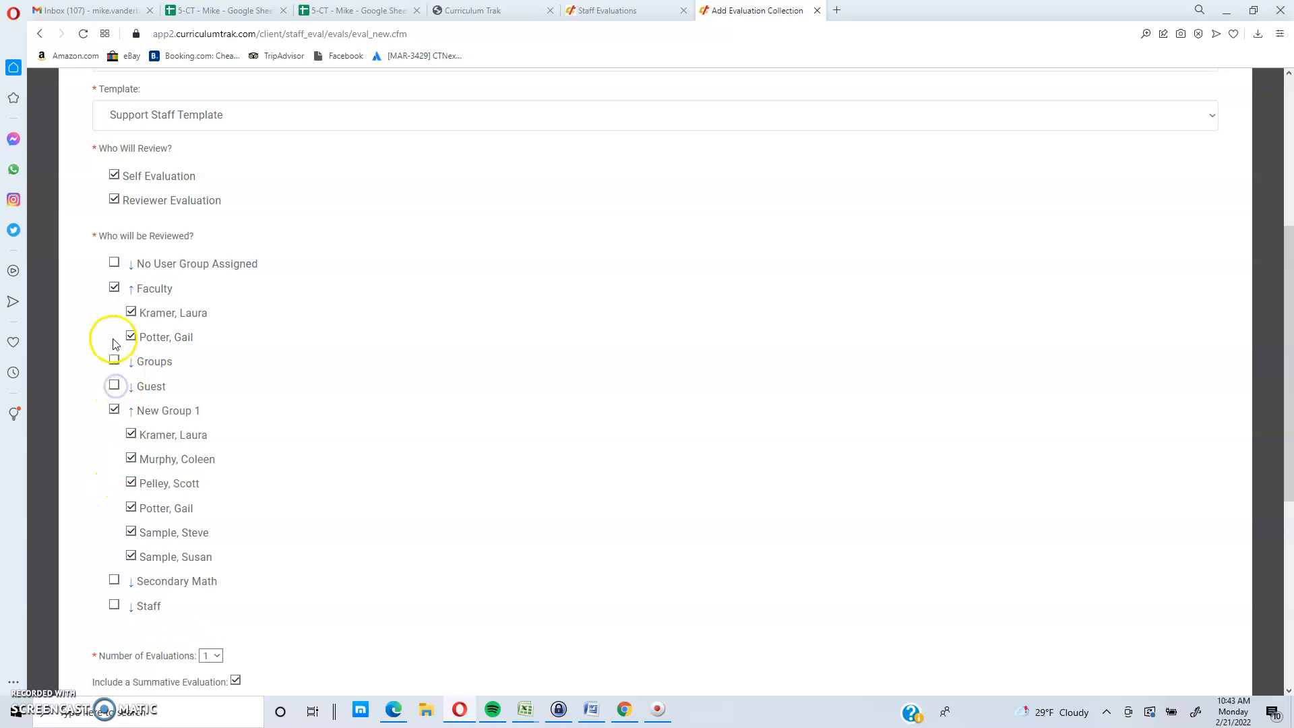
pyautogui.click(114, 288)
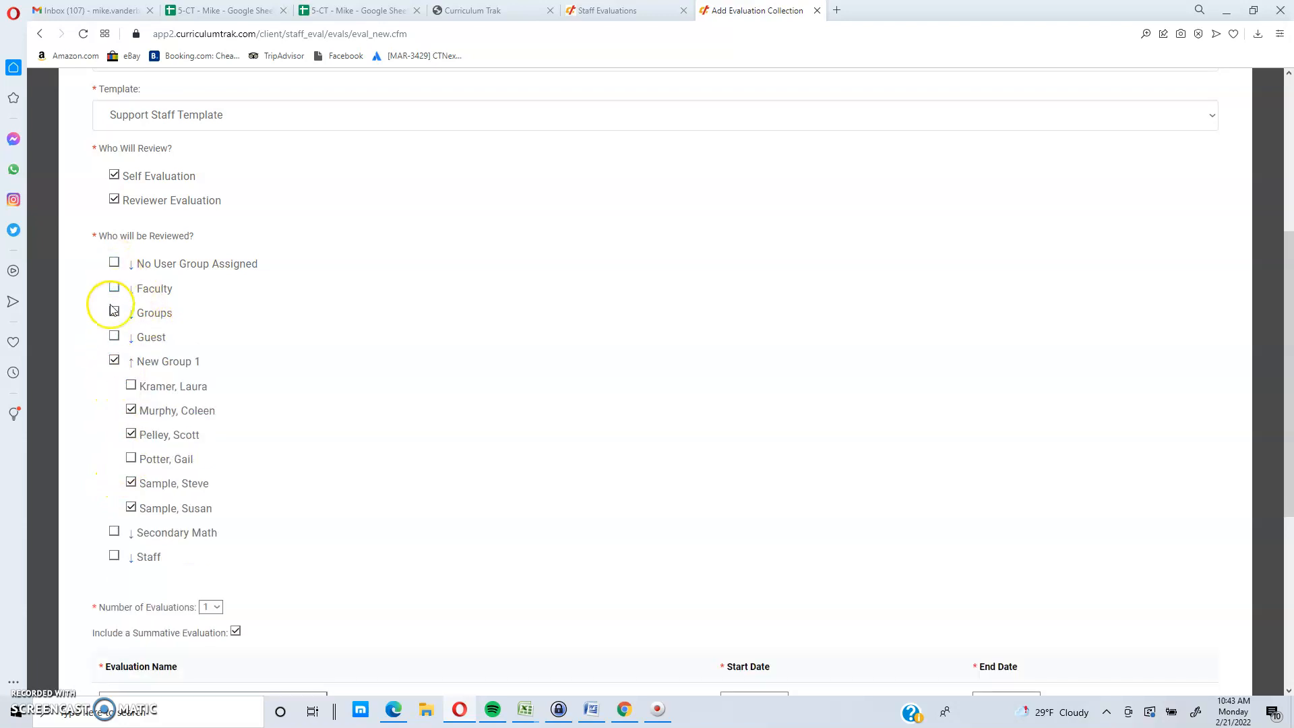
# Set the number of evaluations to 2, name them Fall Evaluation and Spring Evaluation, and keep the summative evaluation included
pyautogui.scroll(-3, 364, 526)
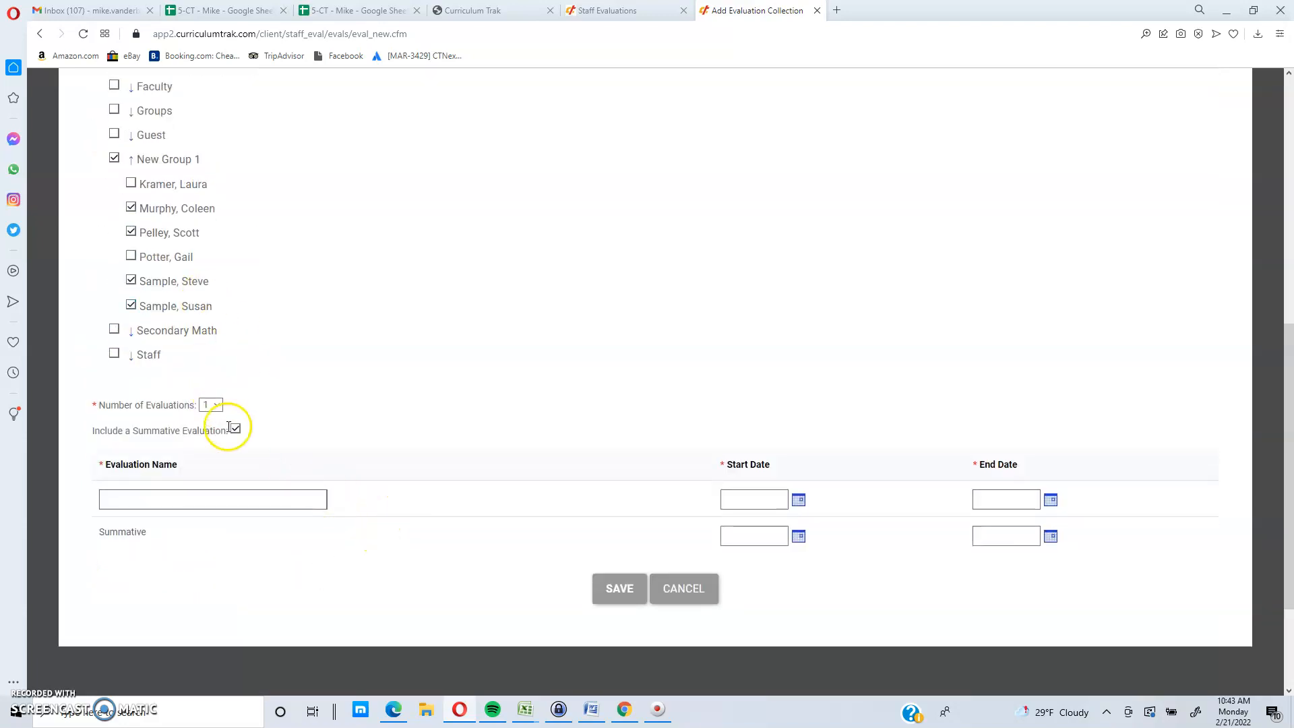
pyautogui.click(217, 406)
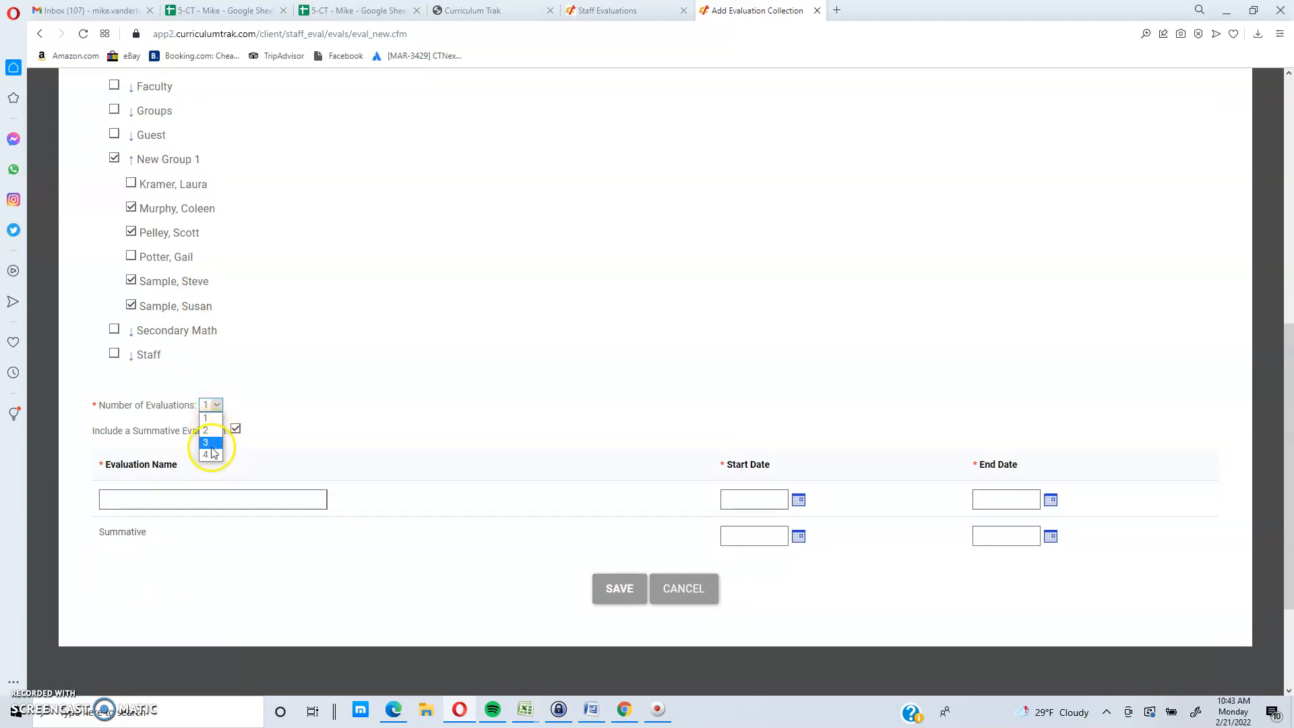
pyautogui.click(210, 431)
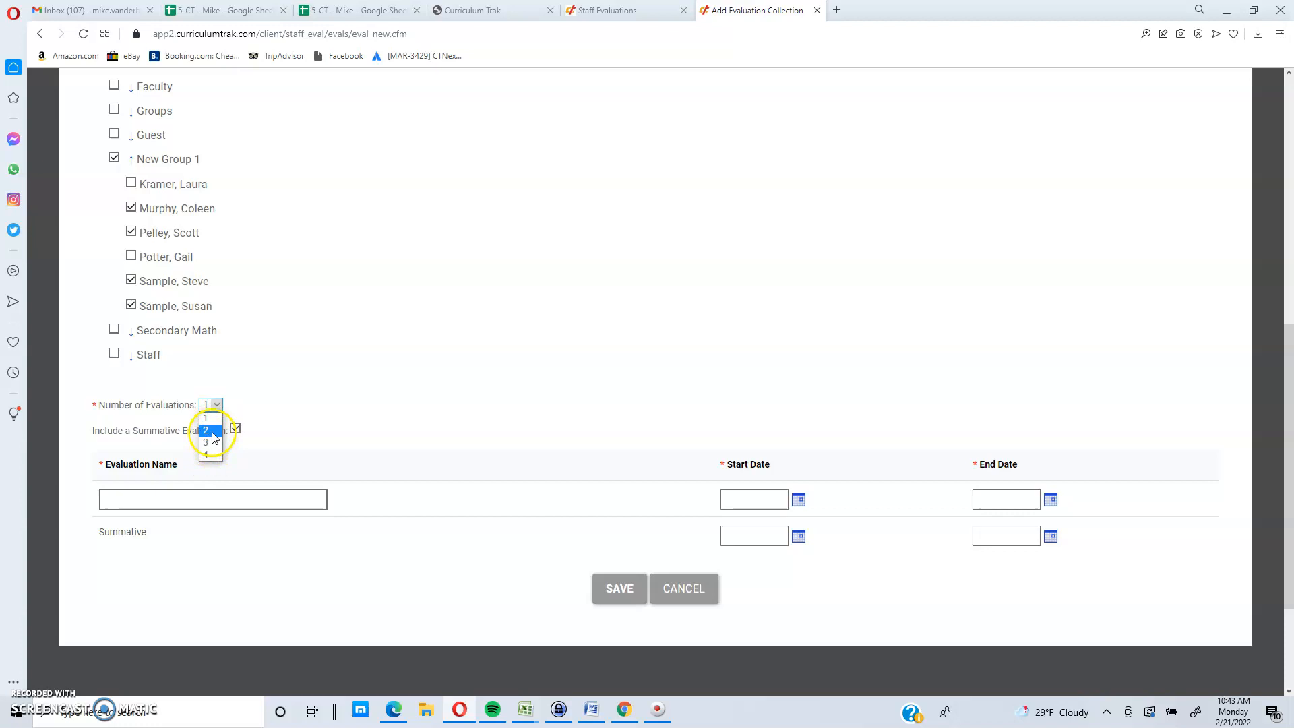
pyautogui.click(180, 499)
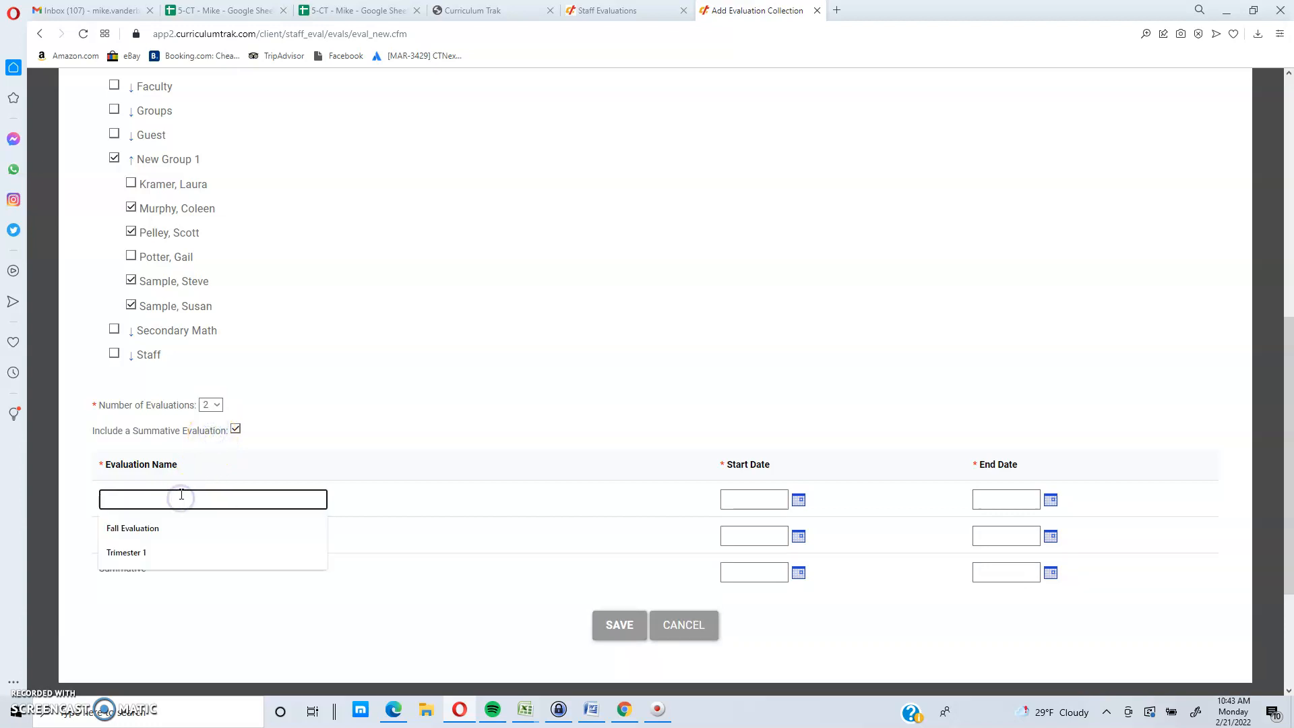
pyautogui.click(138, 529)
pyautogui.click(150, 536)
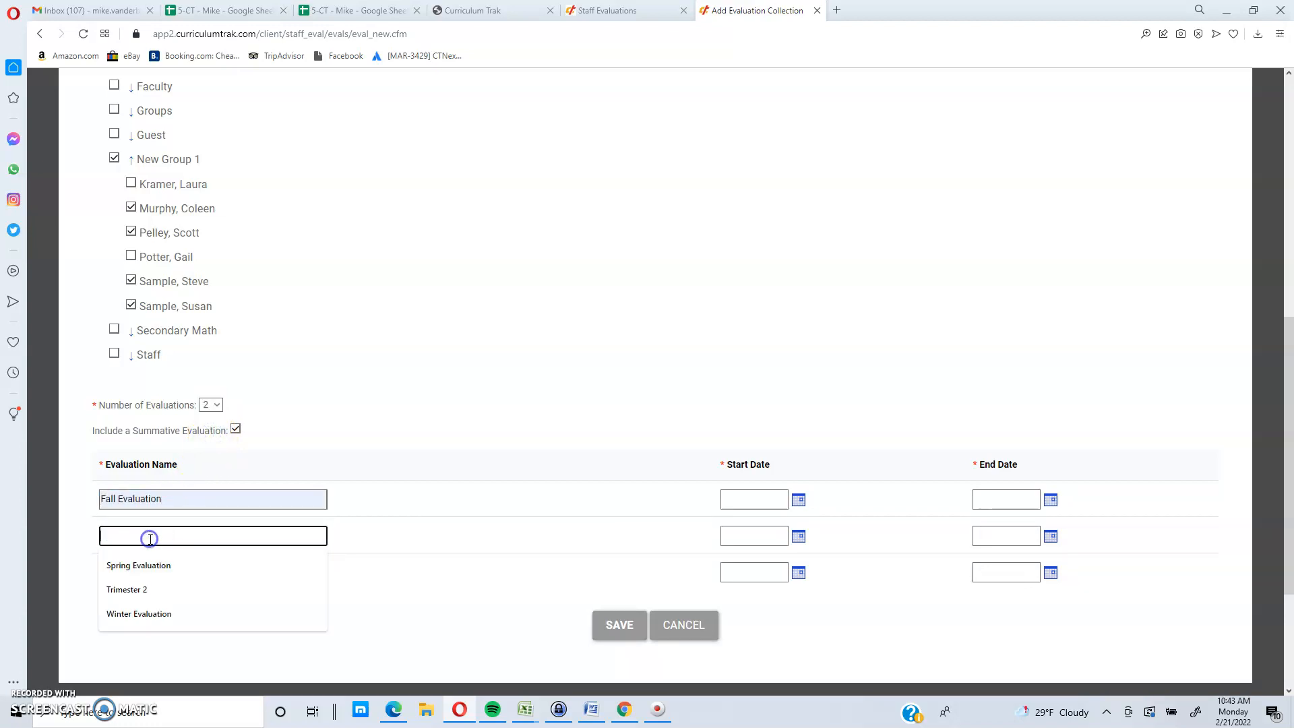
pyautogui.click(152, 565)
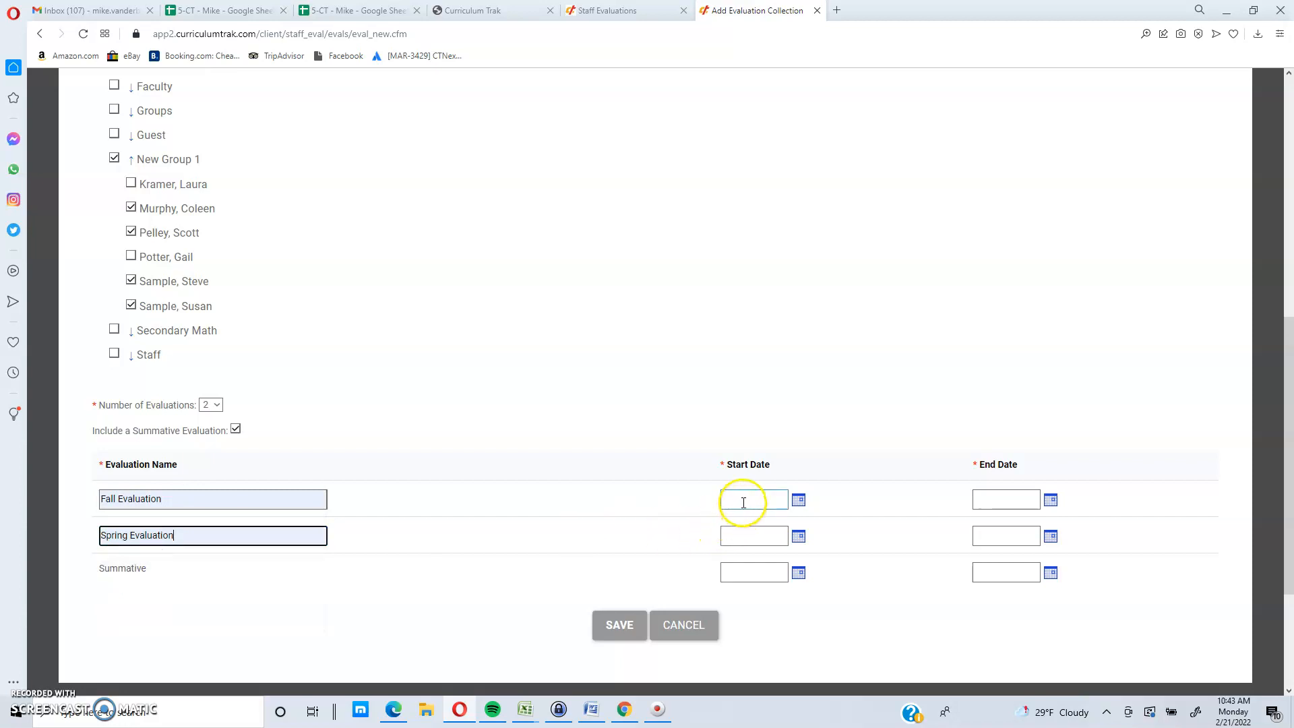
pyautogui.click(235, 430)
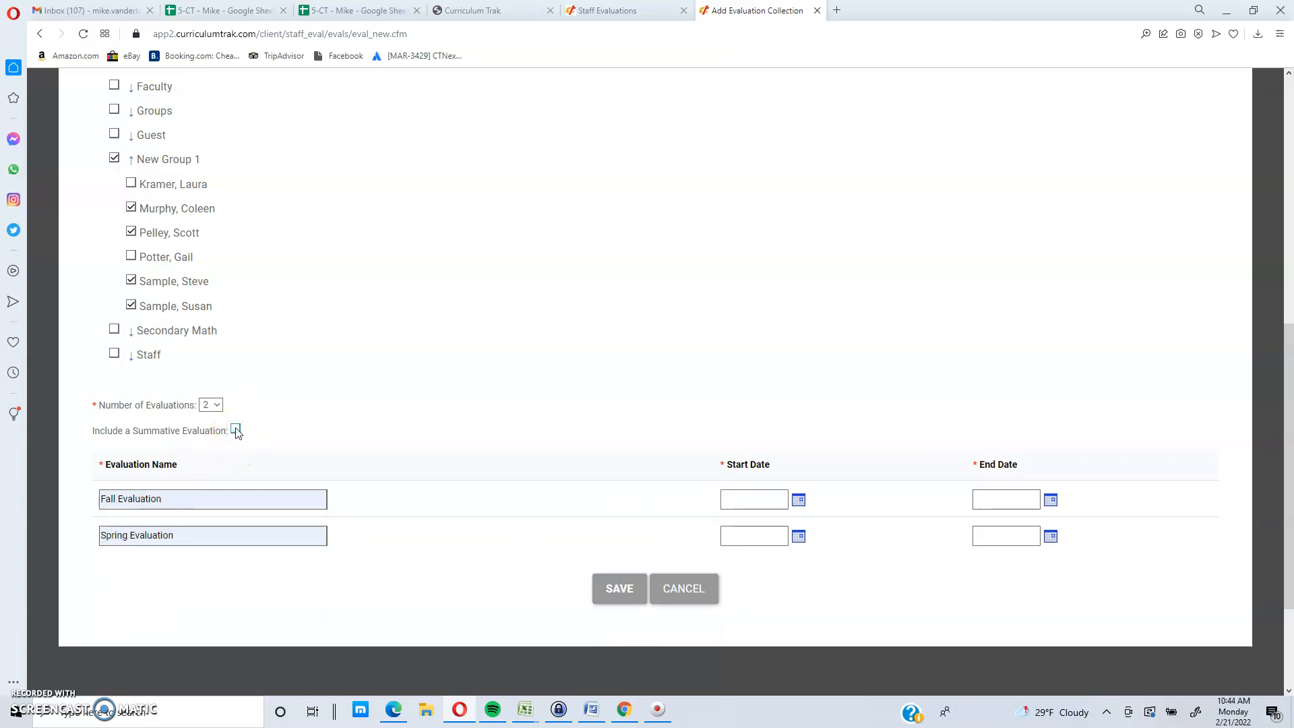
pyautogui.click(236, 430)
# Set the Fall Evaluation's start date to 9/1/2023 and its end date to 12/31/2023
pyautogui.click(768, 502)
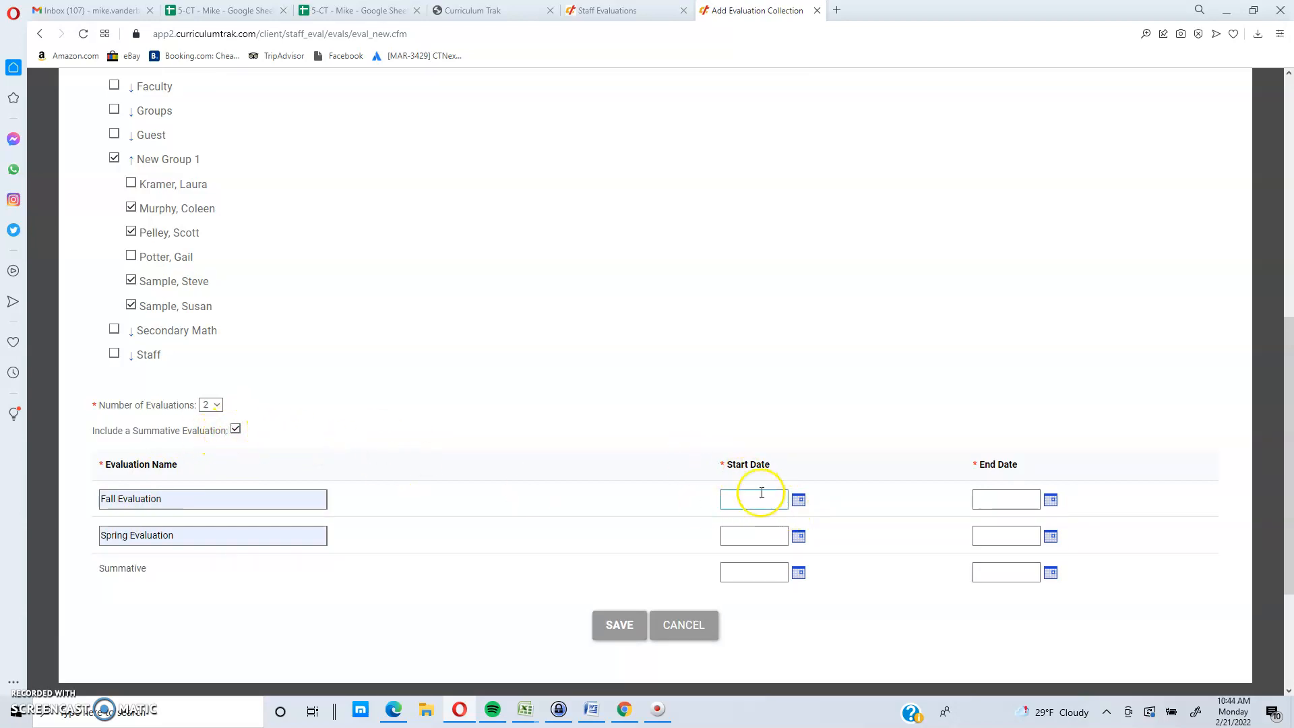
pyautogui.click(757, 499)
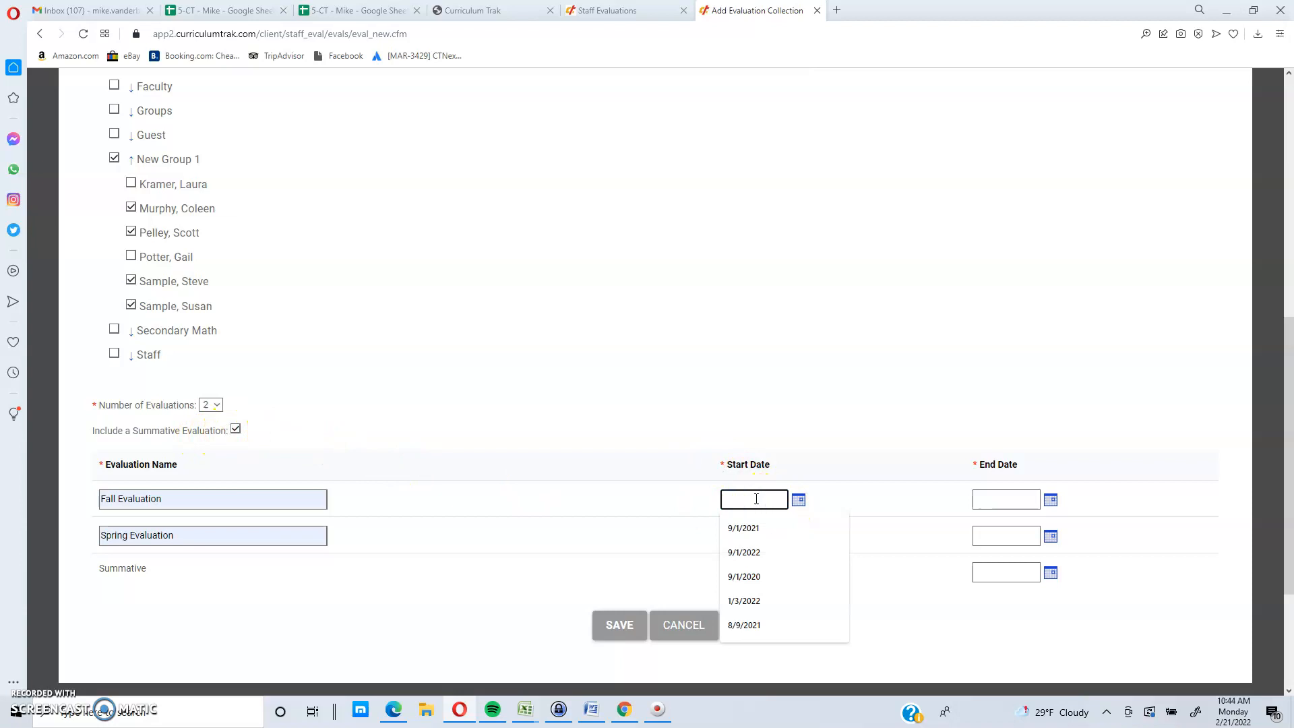
pyautogui.click(745, 528)
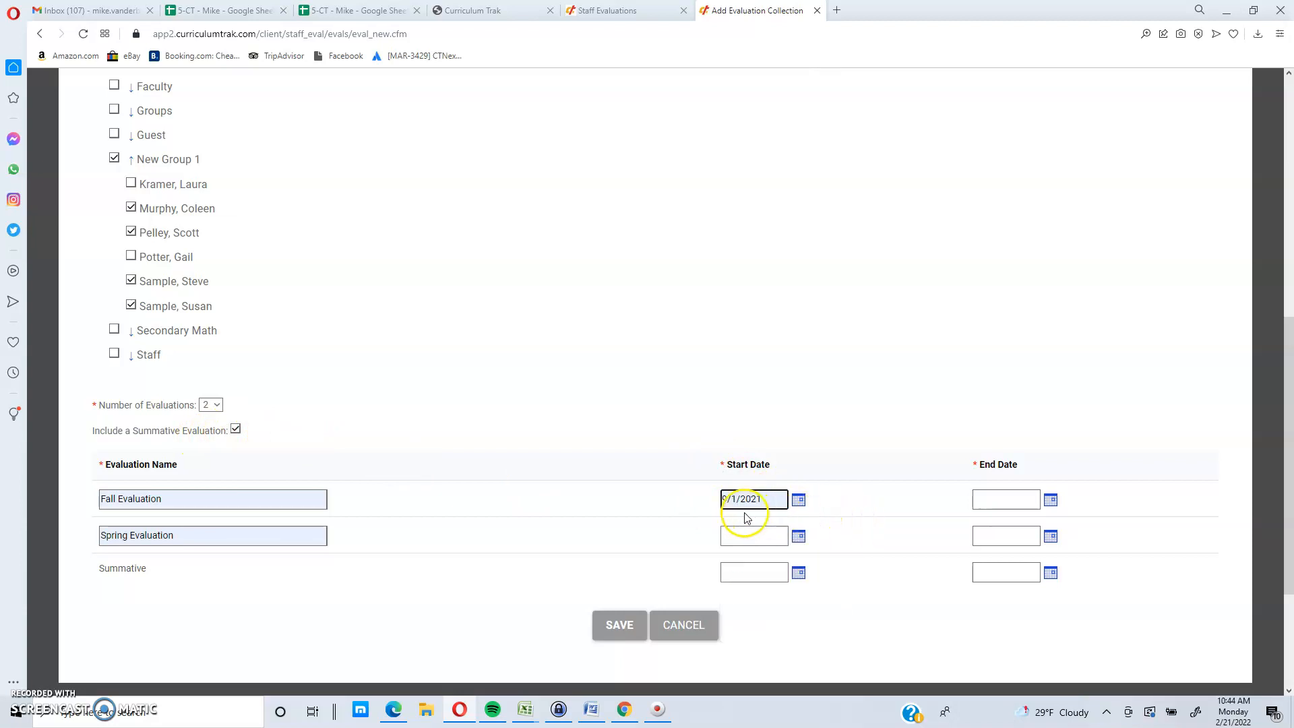
pyautogui.press('BackSpace')
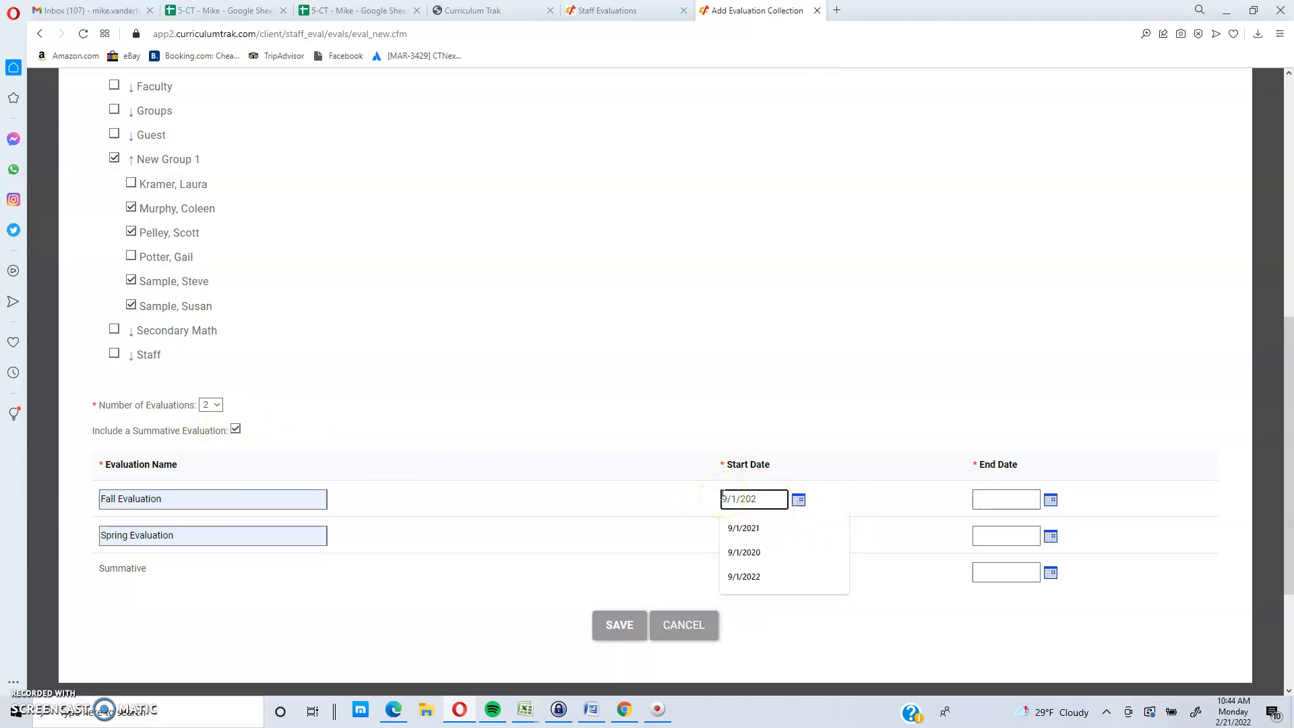
pyautogui.write('3')
pyautogui.press('Tab')
pyautogui.click(1018, 499)
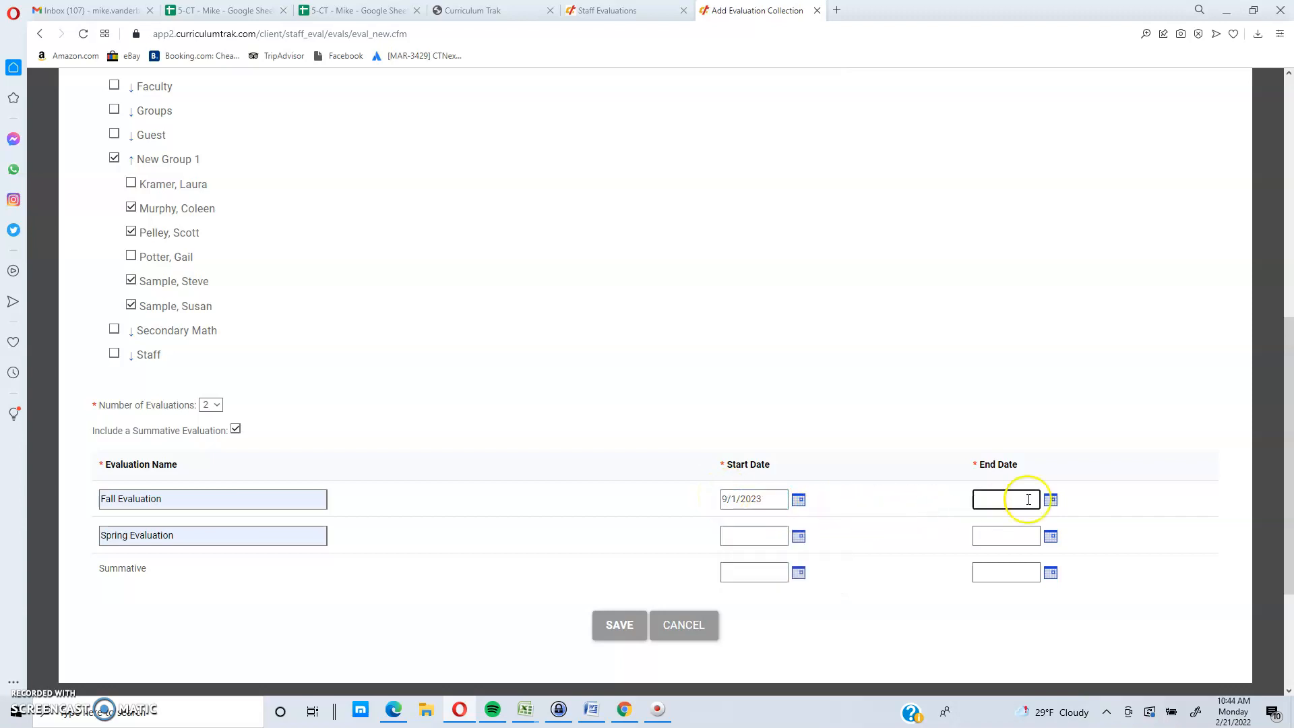
pyautogui.click(1008, 529)
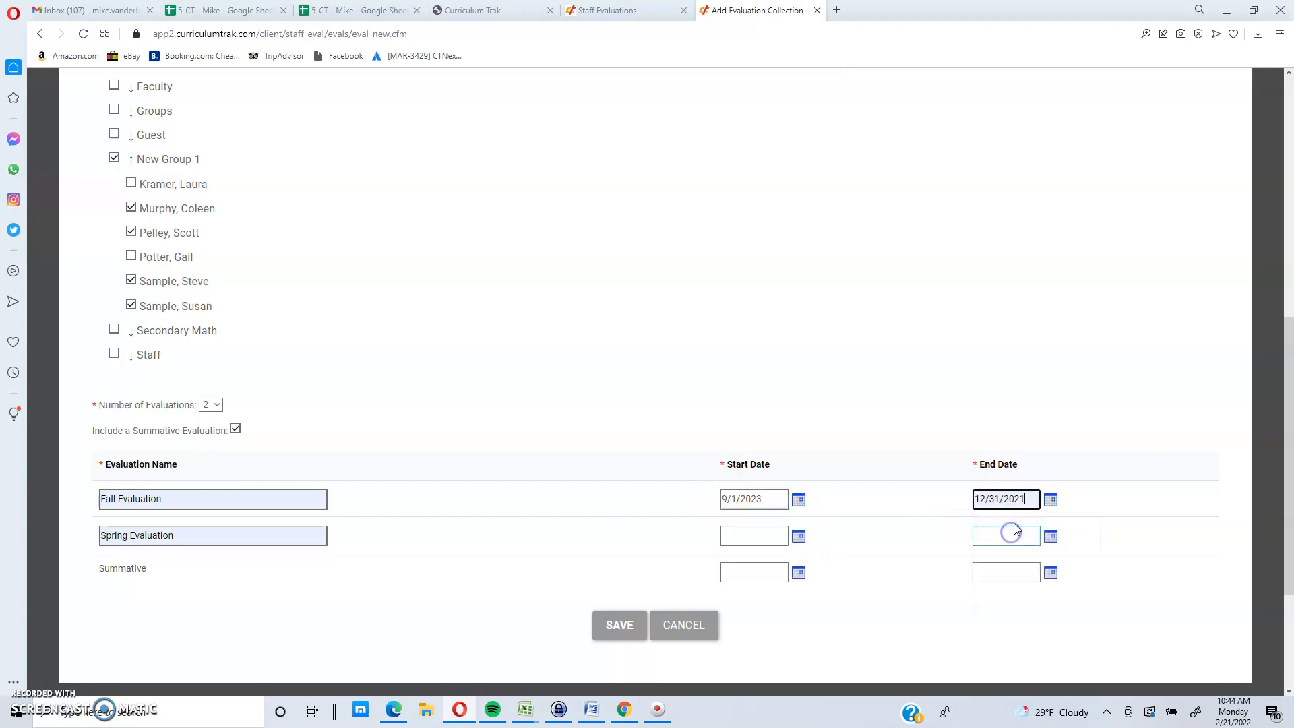
pyautogui.press('BackSpace')
pyautogui.write('3')
# Set the Spring Evaluation's start date to 1/1/2024 and its end date to 4/15/2024
pyautogui.click(760, 532)
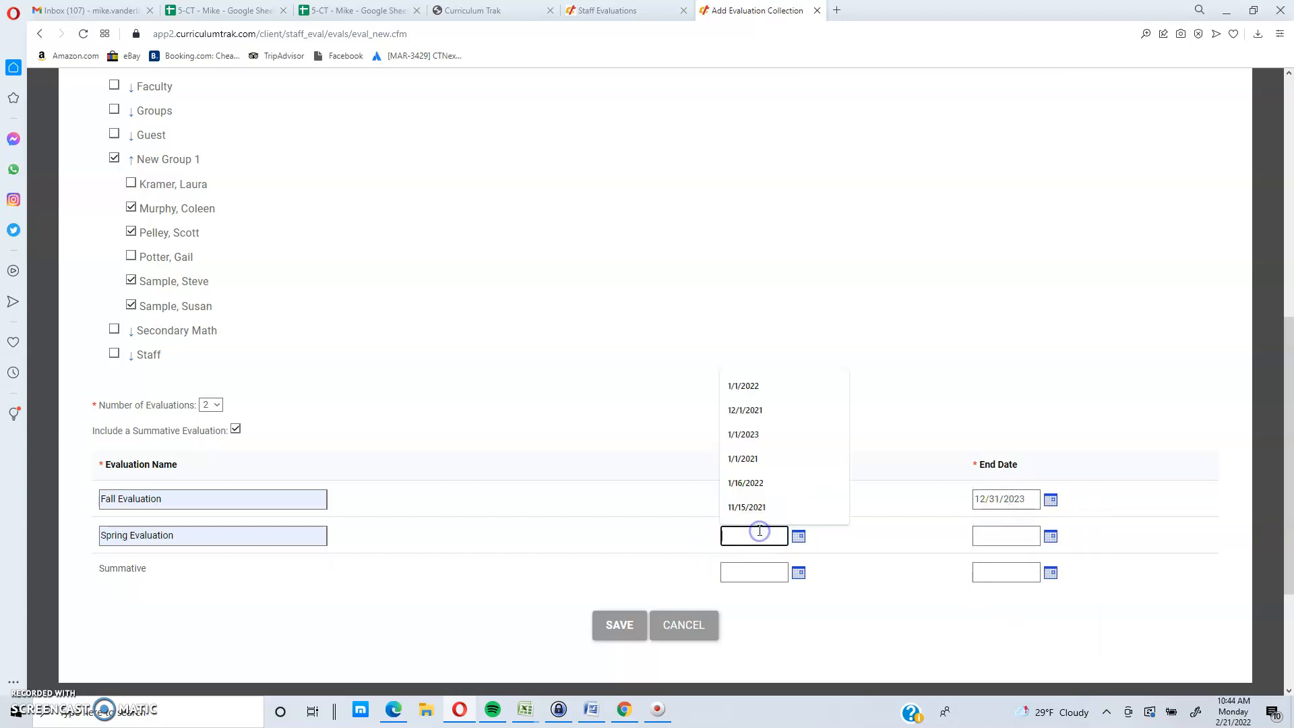
pyautogui.write('1/1/2024')
pyautogui.click(753, 615)
pyautogui.press('BackSpace')
pyautogui.write('4')
pyautogui.press('Tab')
pyautogui.click(1001, 538)
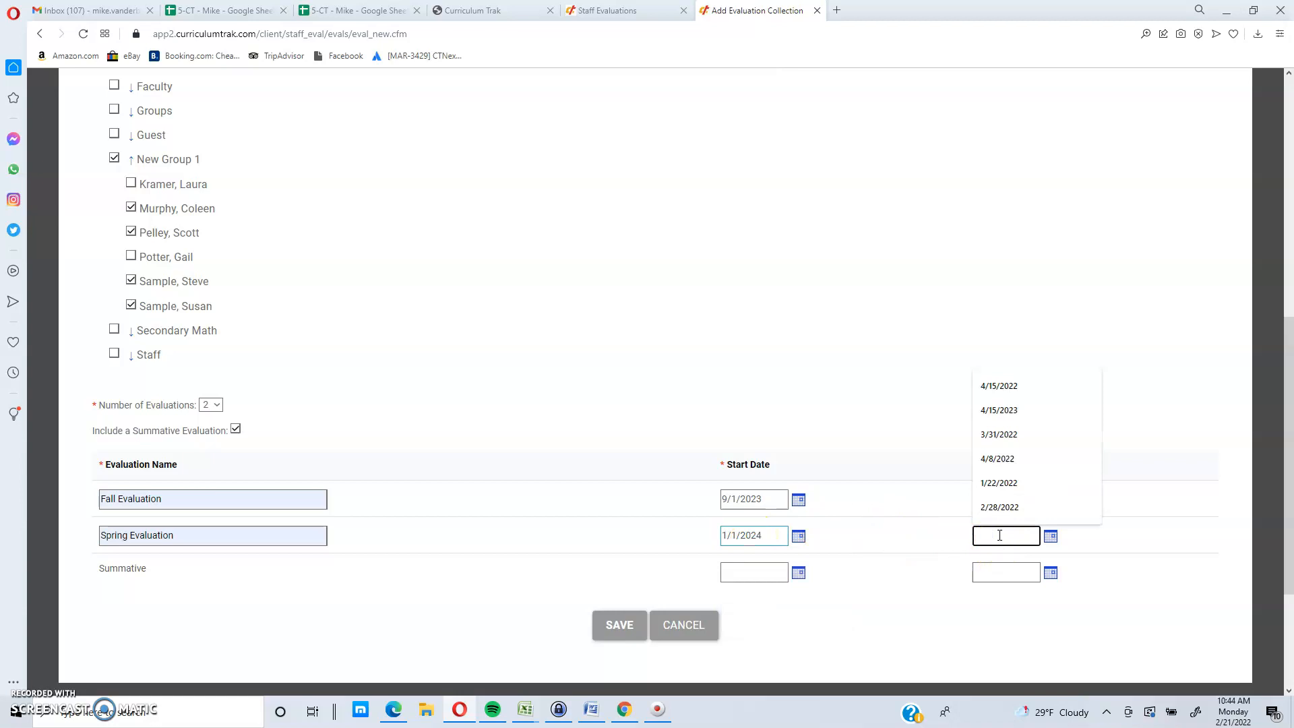
pyautogui.click(1009, 465)
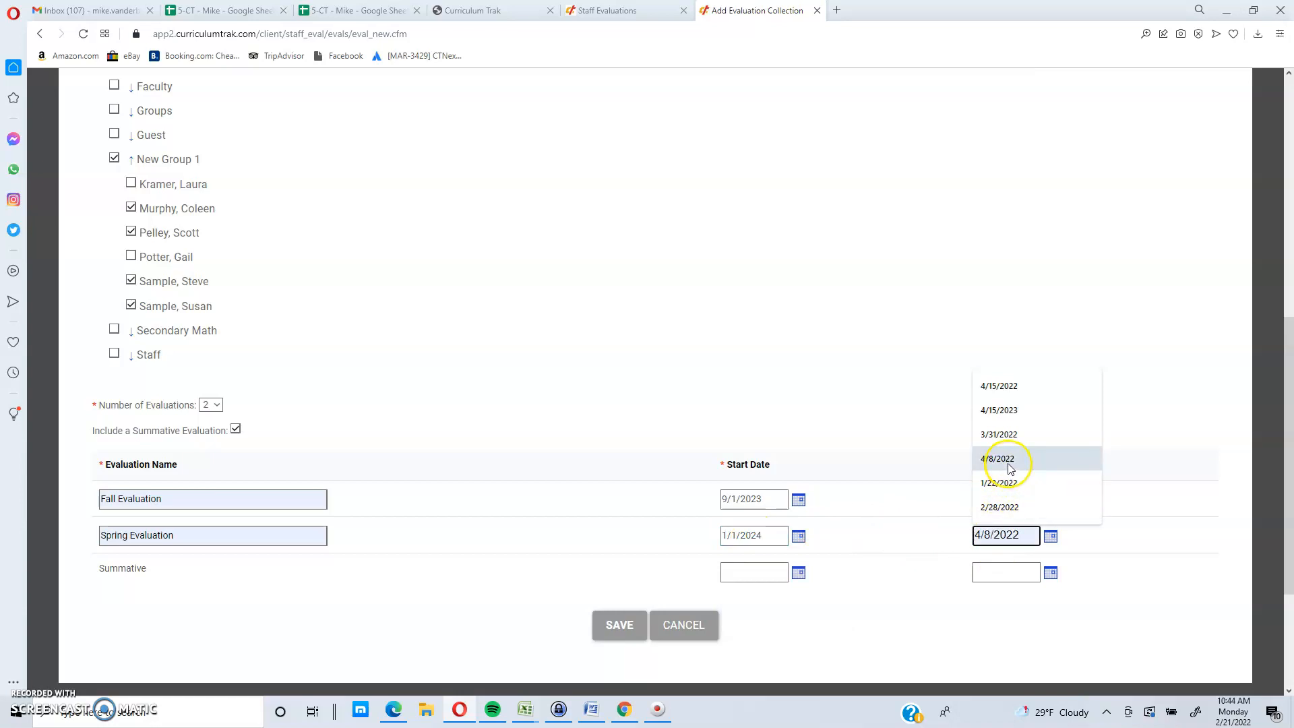
pyautogui.click(1007, 413)
pyautogui.press('BackSpace')
pyautogui.write('4/15/2024')
pyautogui.press('Tab')
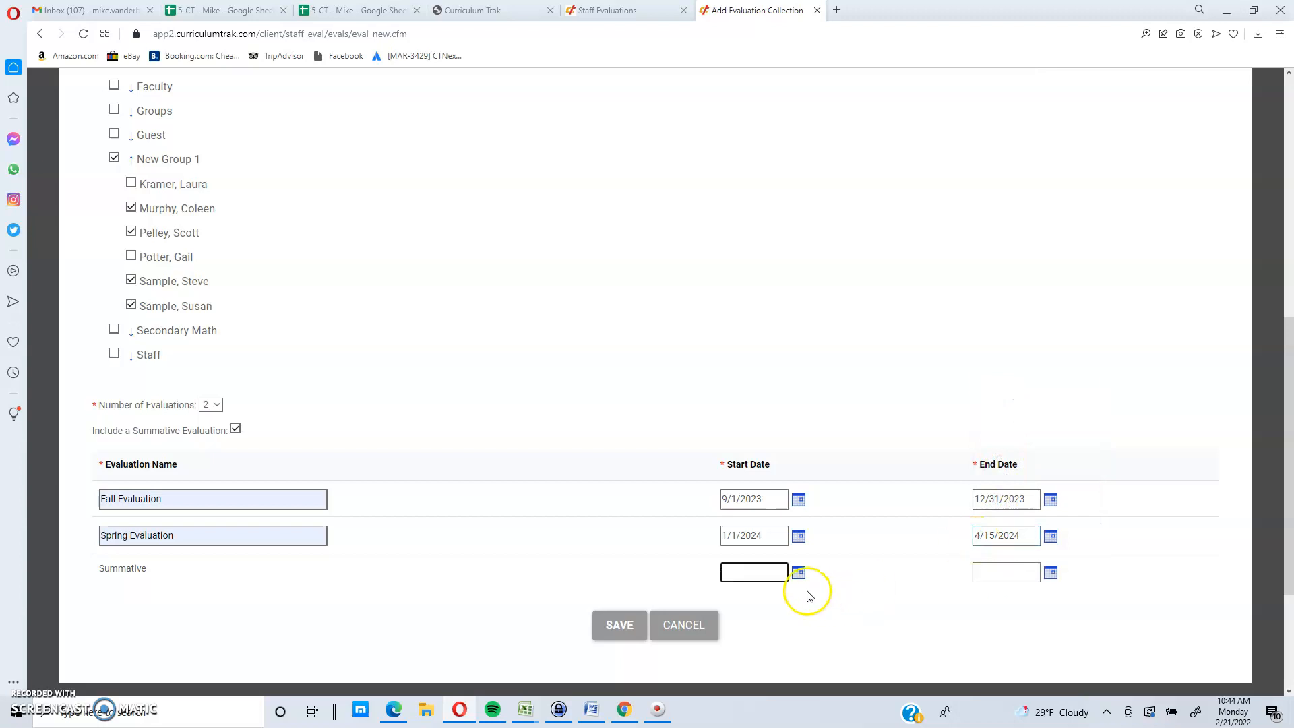
# Set the Summative evaluation to run from 4/15/2024 to 6/1/2024 and save the collection
pyautogui.write('4/15/2')
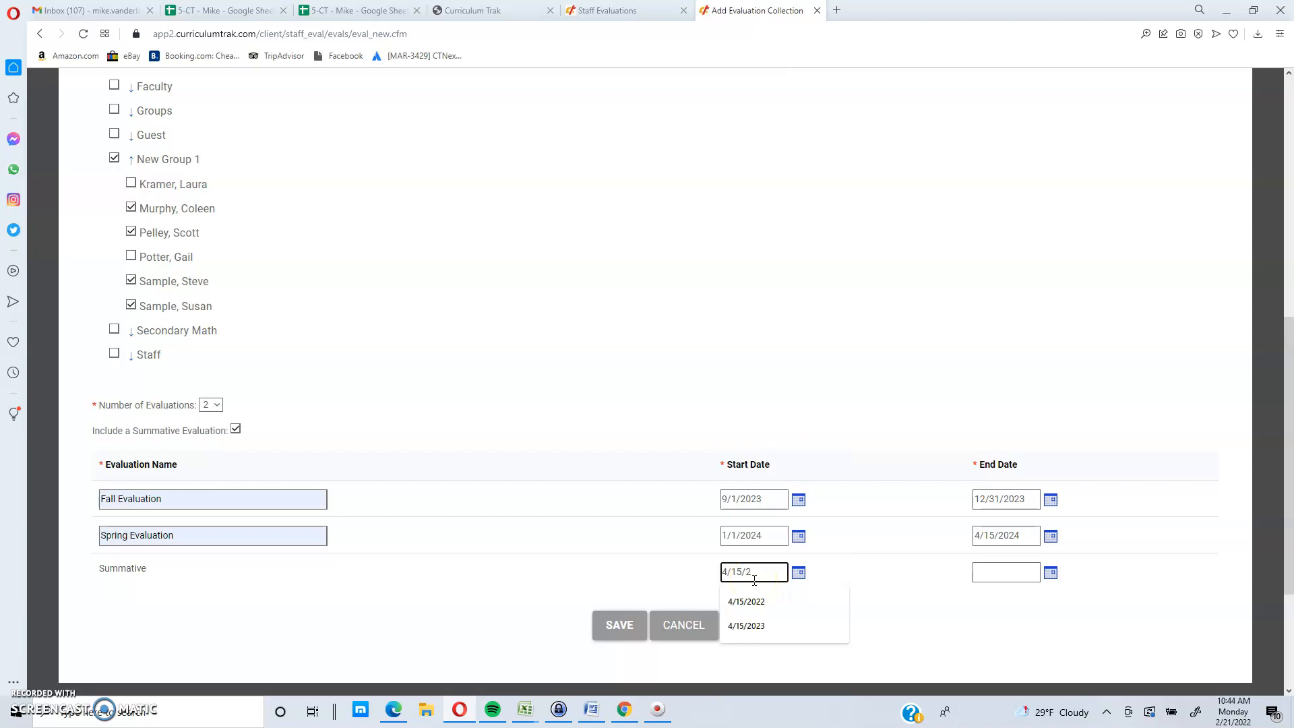
pyautogui.write('024')
pyautogui.press('Tab')
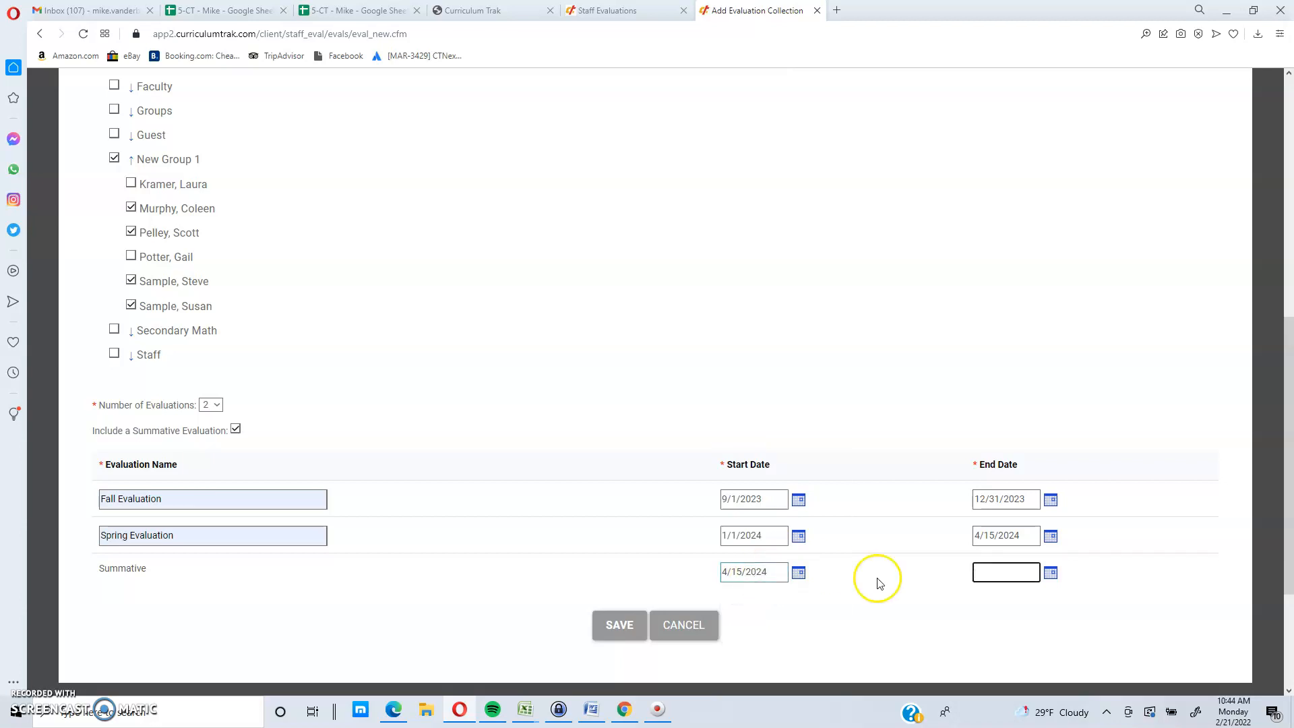
pyautogui.write('6/1/20243')
pyautogui.press('BackSpace')
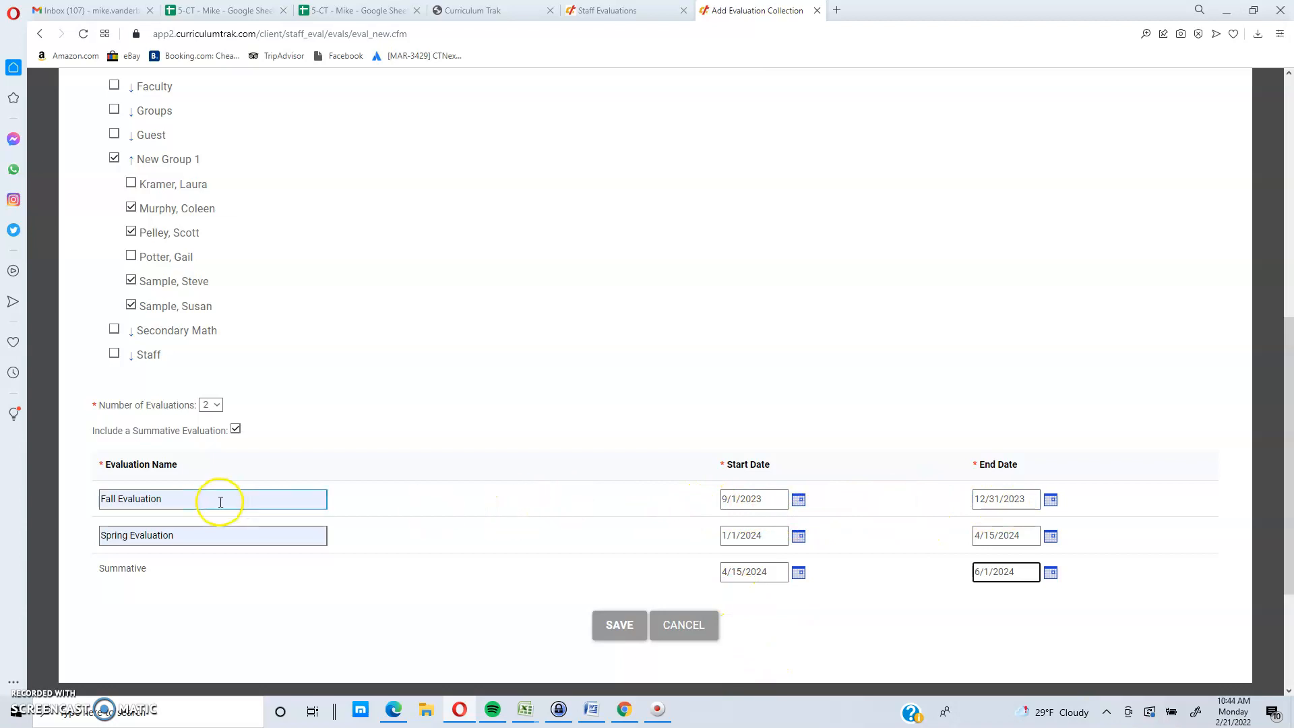
pyautogui.click(621, 626)
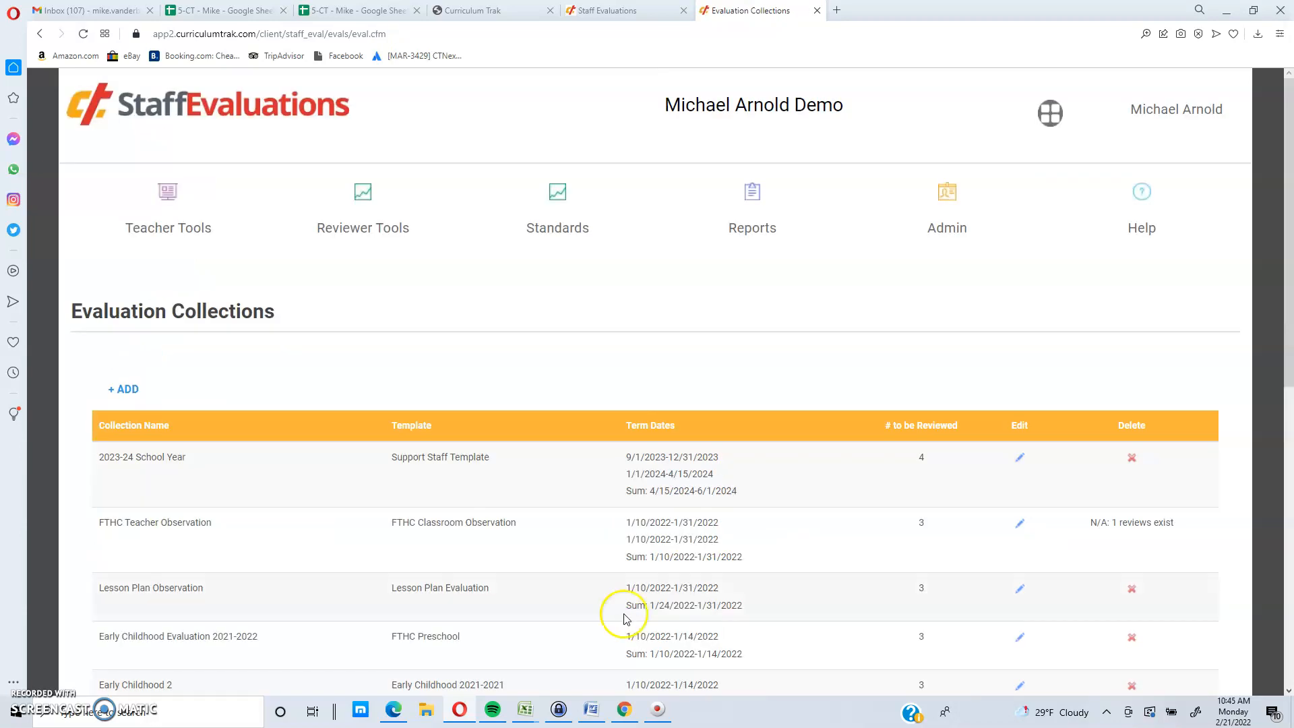
pyautogui.scroll(-3, 718, 391)
pyautogui.scroll(3, 718, 391)
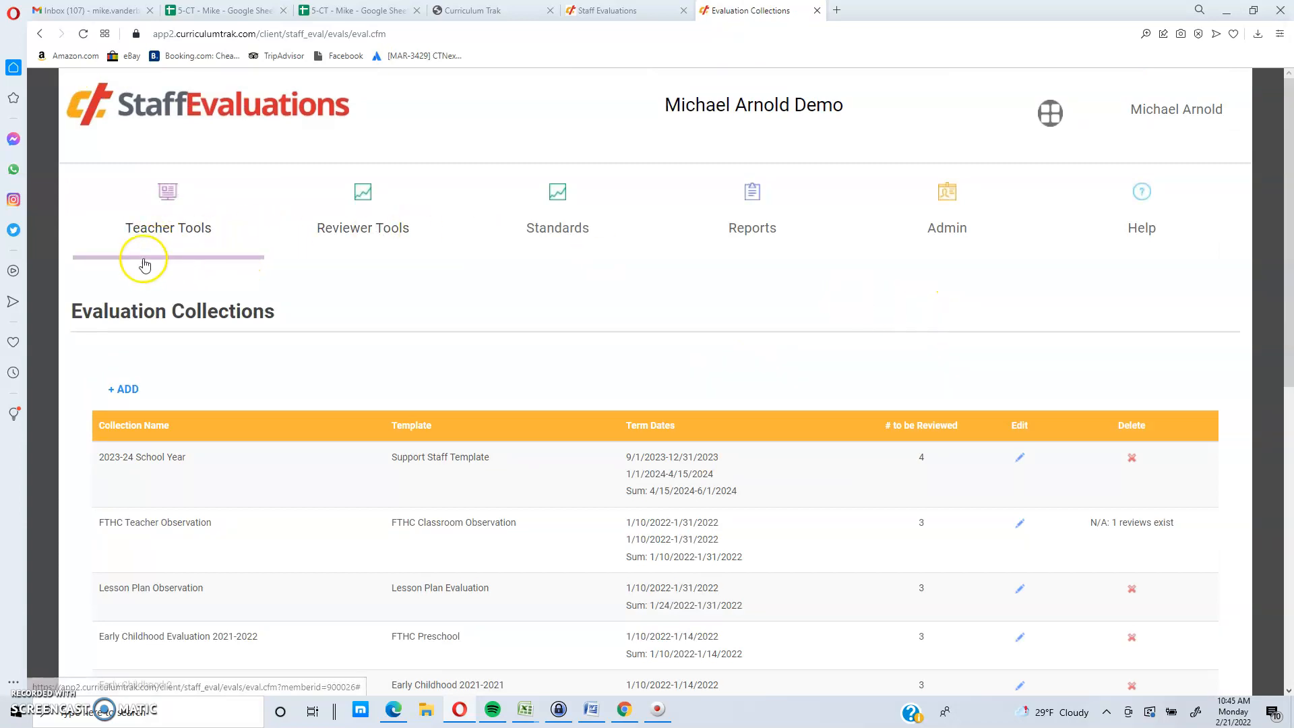
# Open the reviewer's Staff Evaluations page, select a teacher, and look through that teacher's evaluations by school year
pyautogui.moveTo(350, 234)
pyautogui.click(307, 279)
pyautogui.click(182, 372)
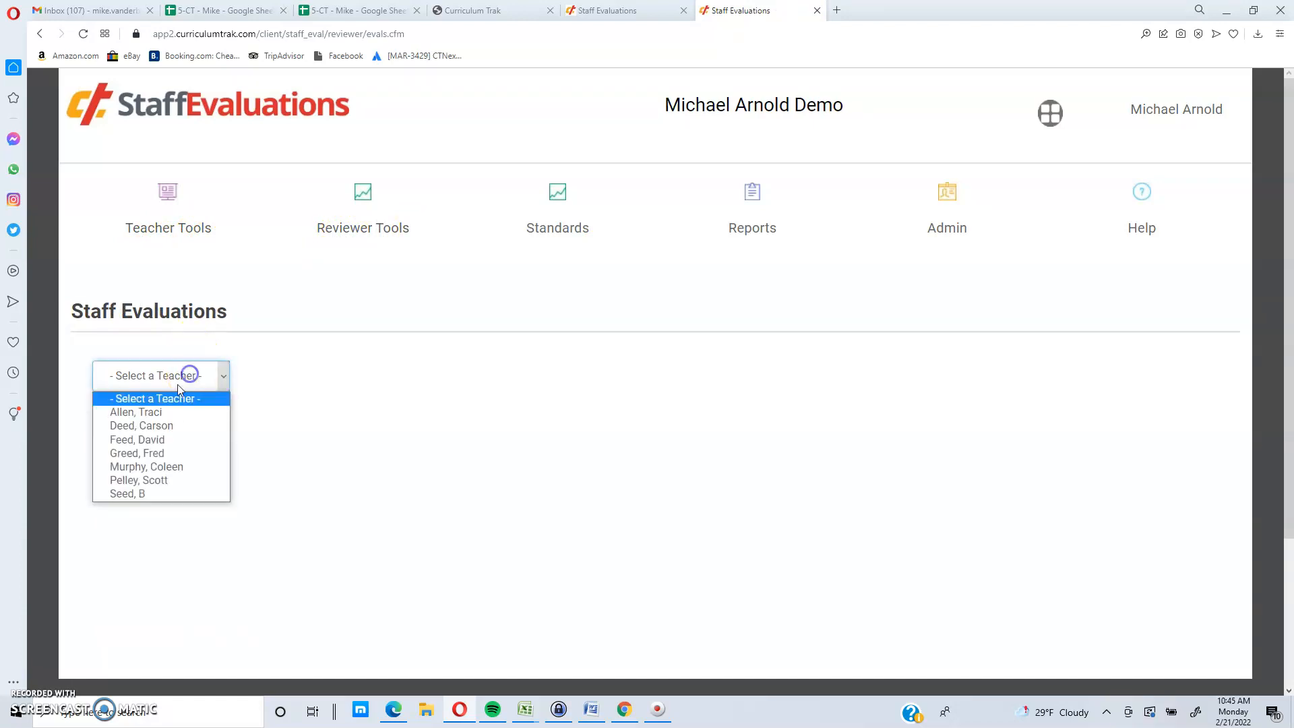
pyautogui.click(152, 428)
pyautogui.scroll(-7, 203, 418)
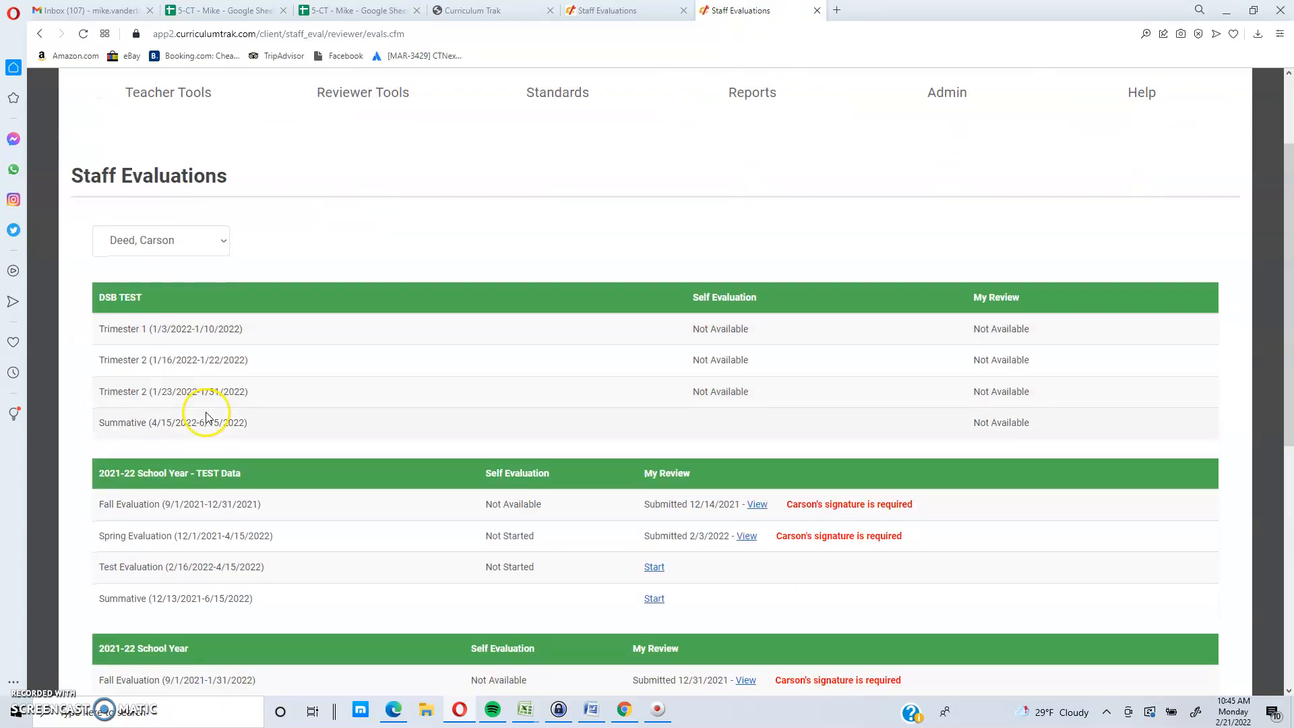
pyautogui.scroll(5, 210, 406)
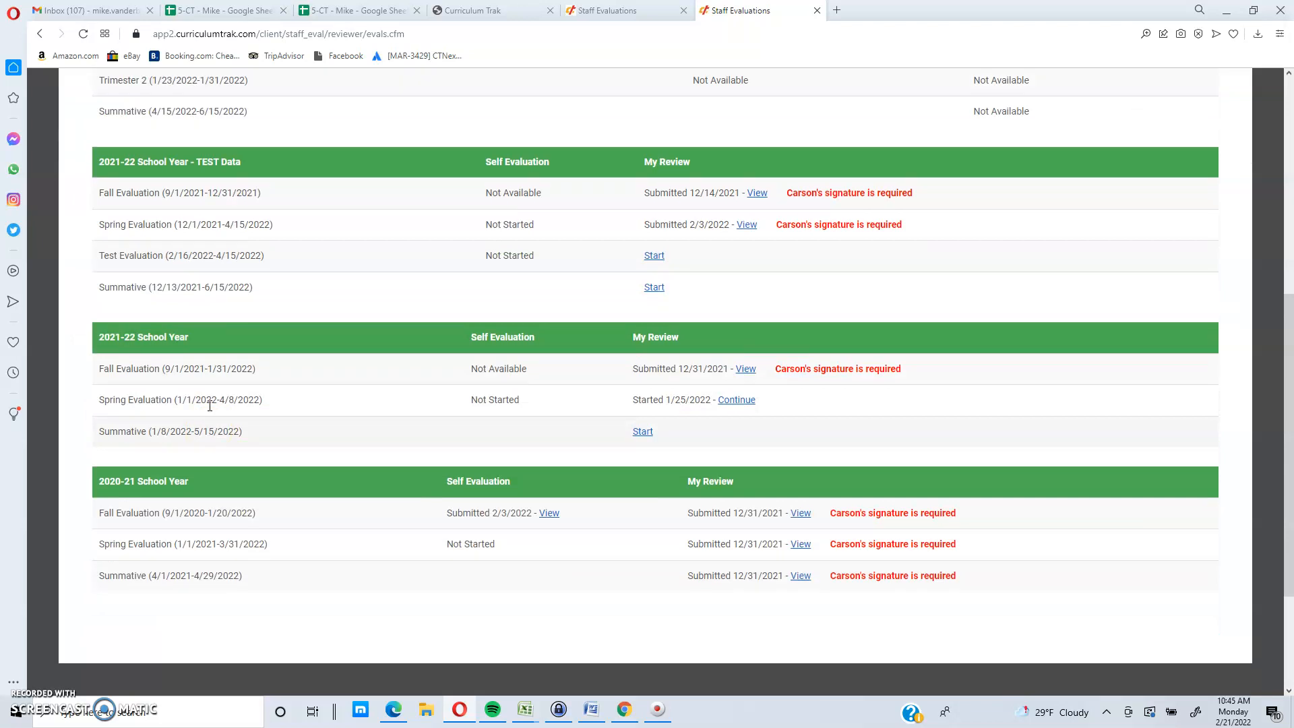
pyautogui.scroll(-4, 211, 411)
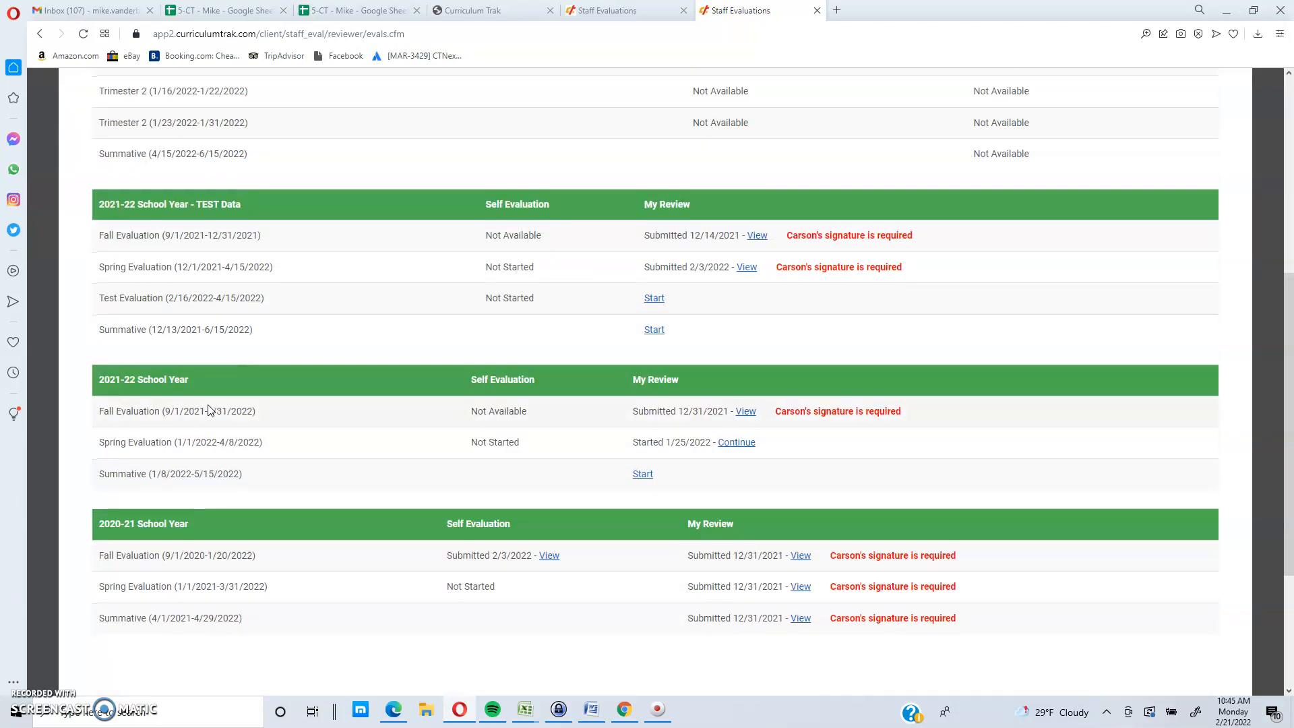
pyautogui.scroll(6, 357, 405)
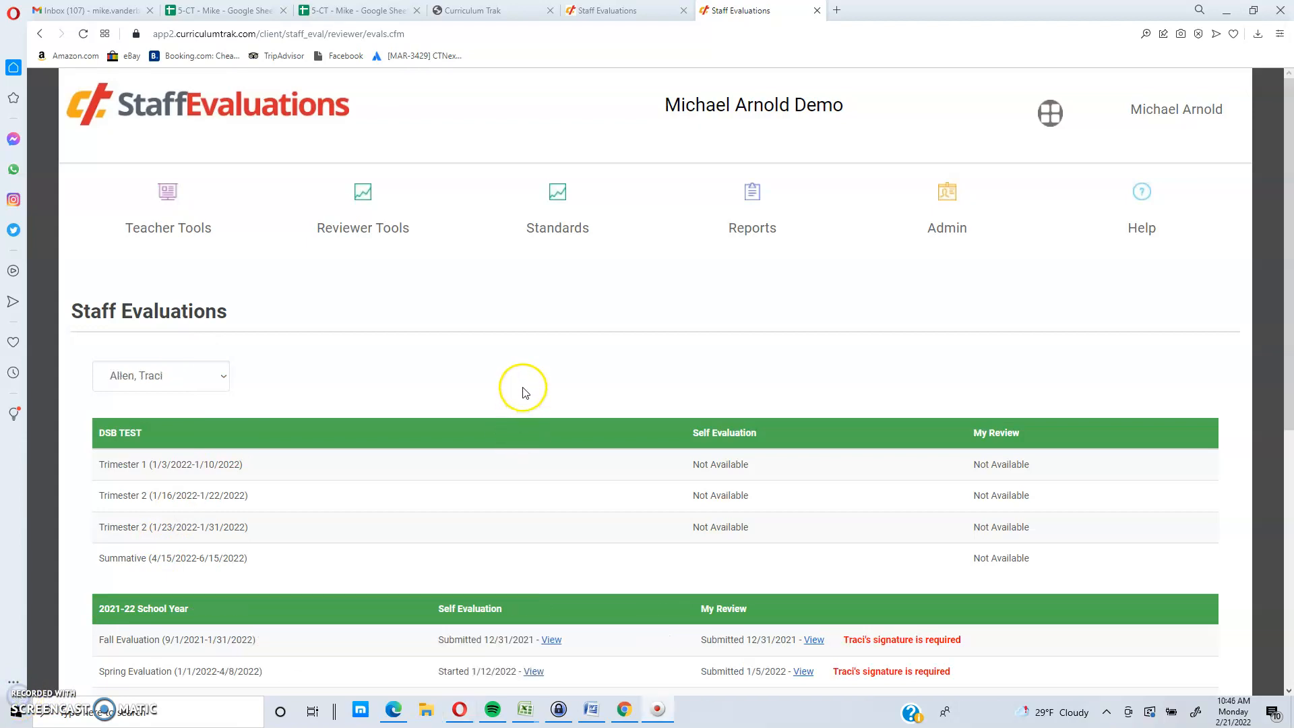
# Examine the second teacher's 2021-22 School Year Fall Evaluation row and its self-evaluation status
pyautogui.scroll(-5, 545, 359)
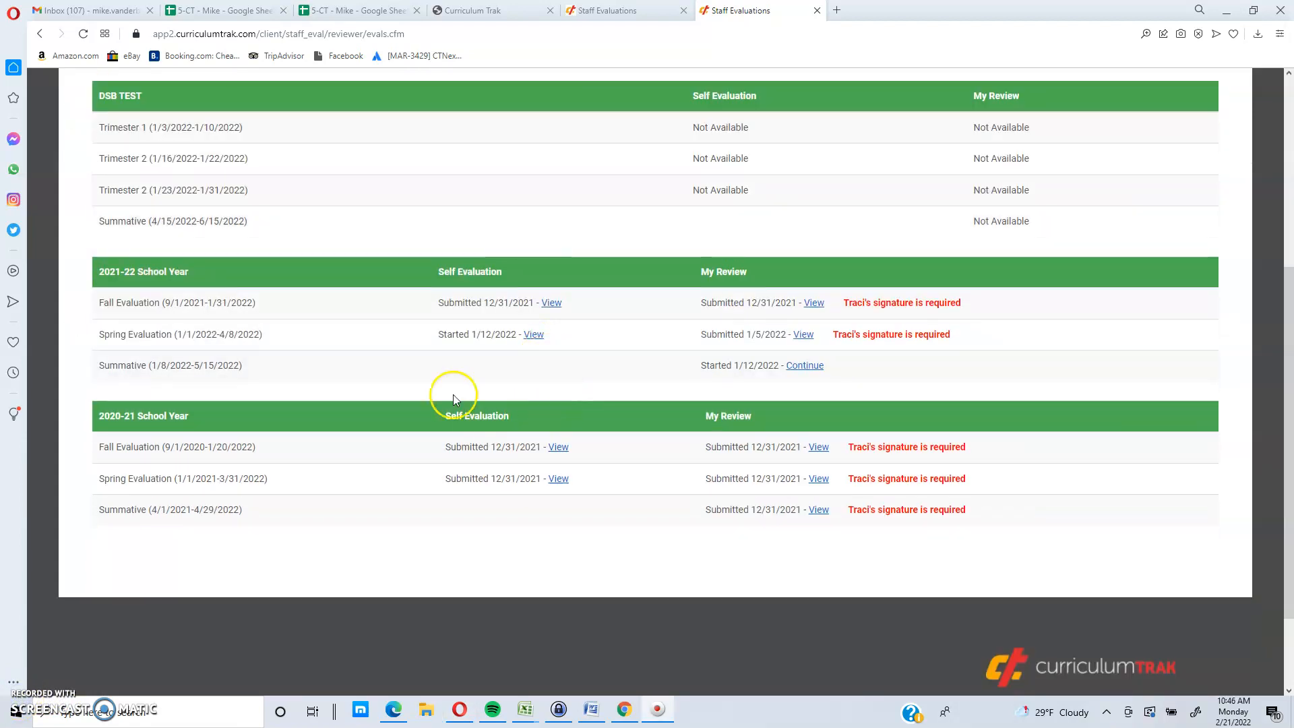
pyautogui.moveTo(109, 302); pyautogui.dragTo(171, 302)
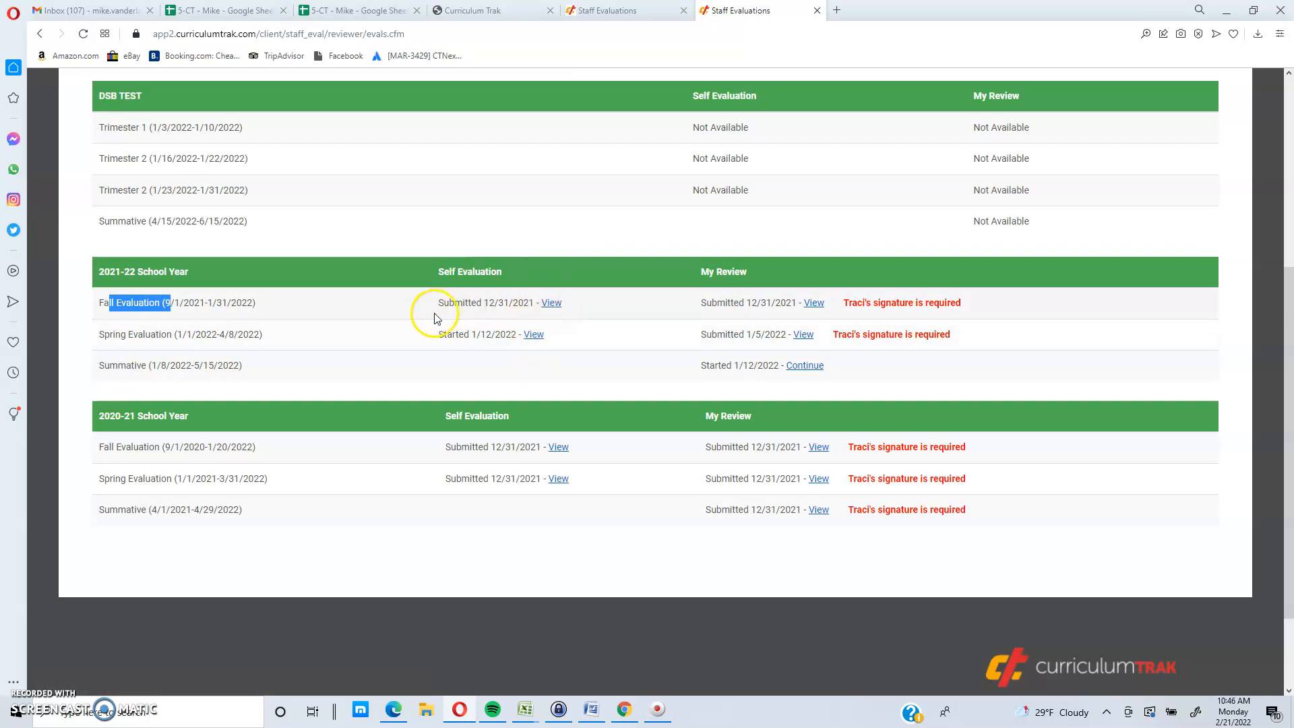
pyautogui.click(471, 302)
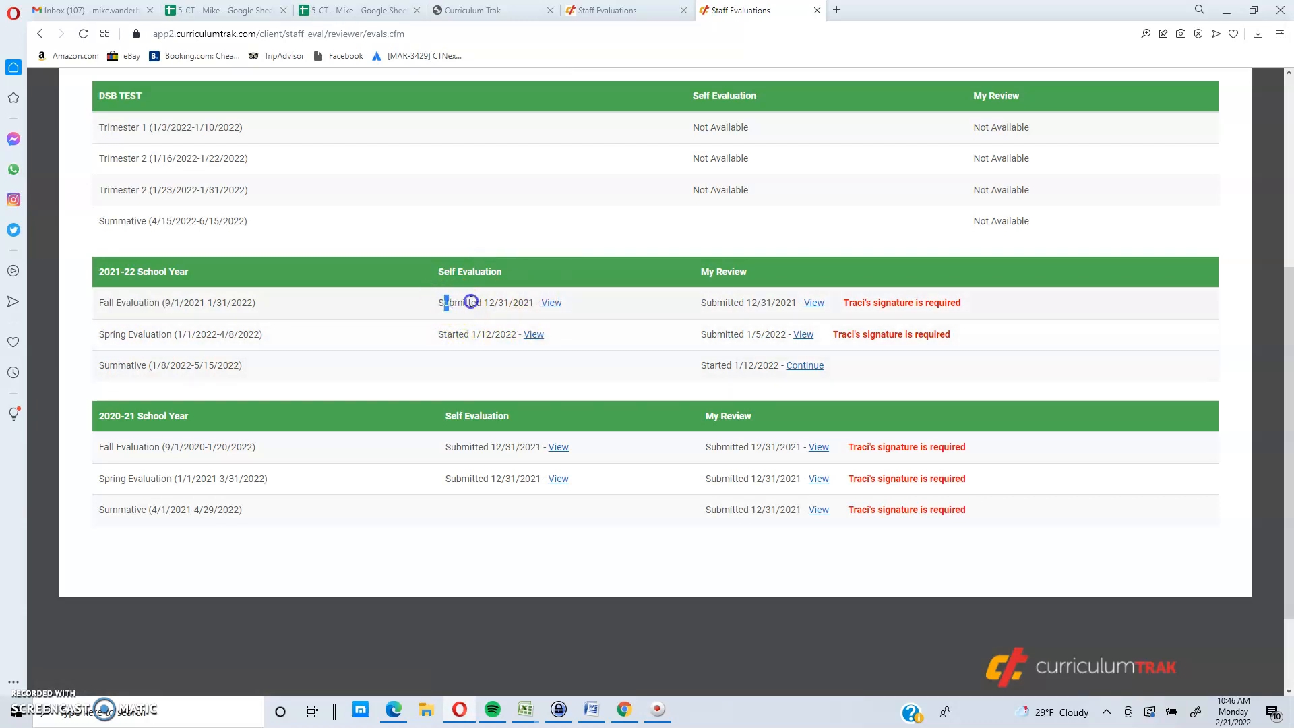
pyautogui.moveTo(470, 302); pyautogui.dragTo(593, 301)
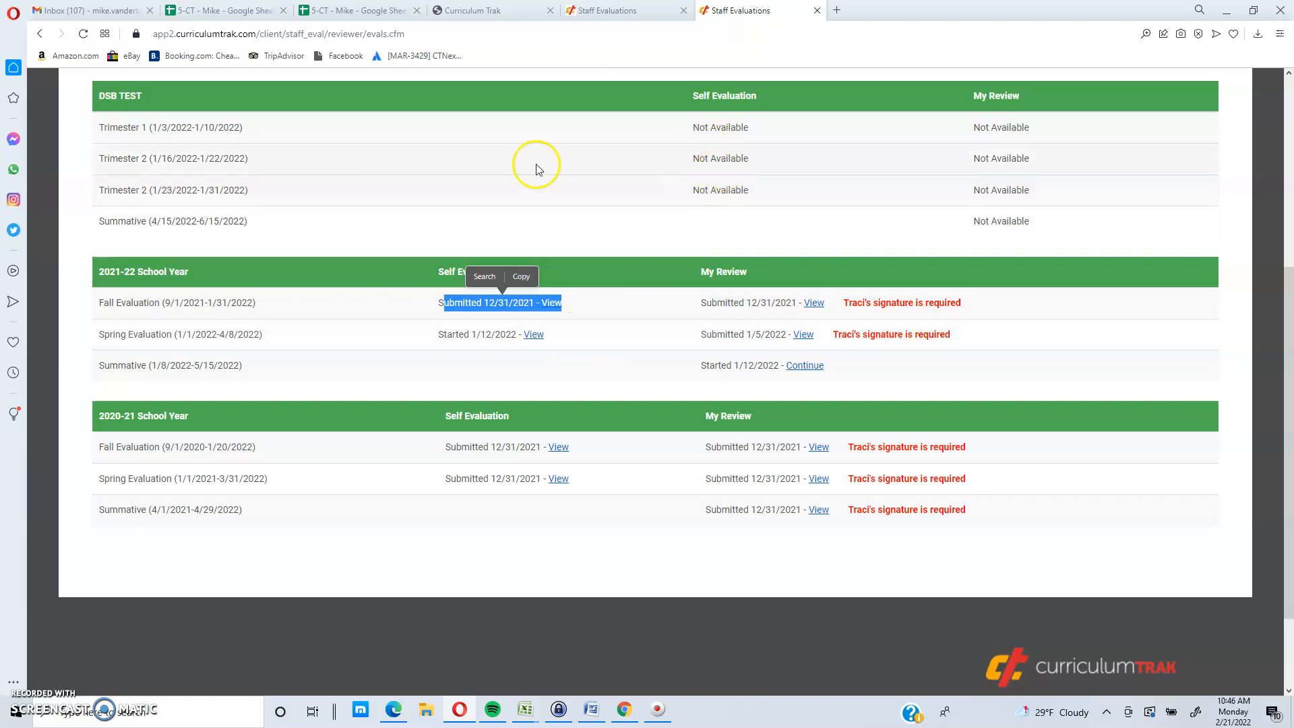
# Open the Staff Evaluation Utilities page to view the setting for sharing Standard Lists with other districts
pyautogui.scroll(5, 537, 255)
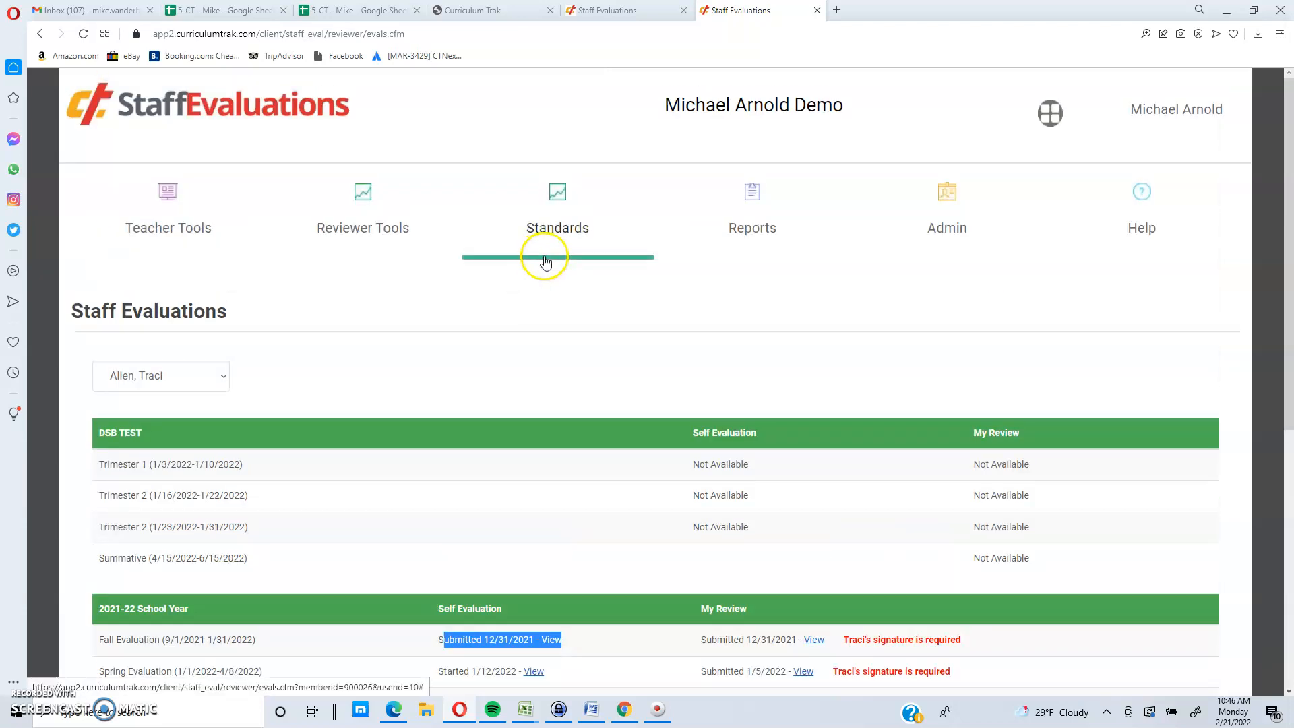
pyautogui.click(944, 247)
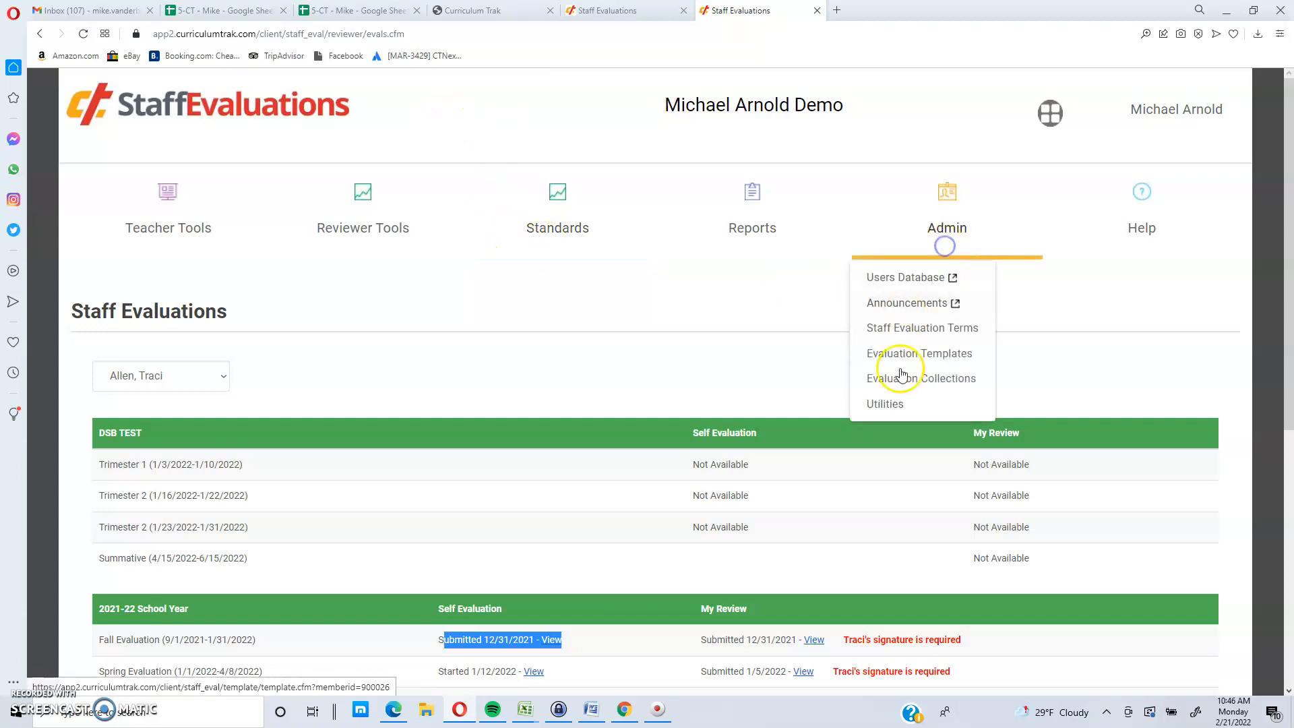
pyautogui.click(886, 405)
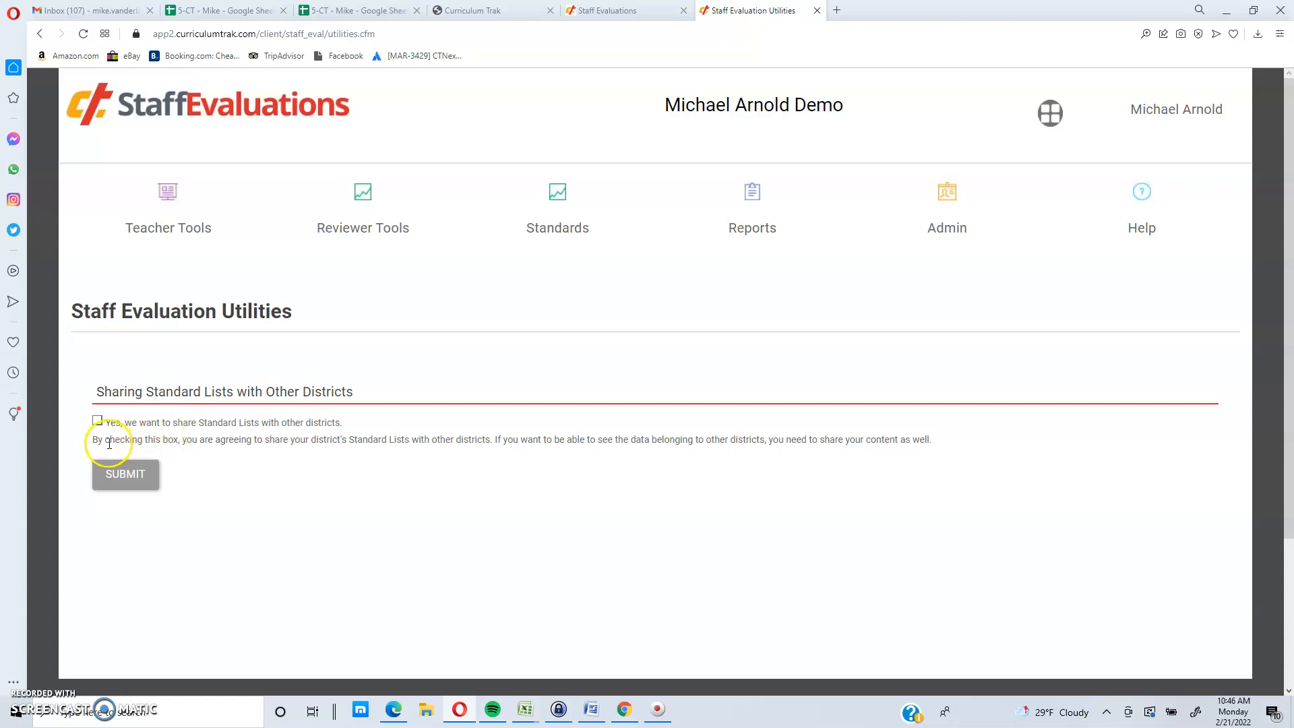
# Open Our School Standards and display the Diocese of St Petersburg Standards list
pyautogui.click(576, 240)
pyautogui.click(541, 289)
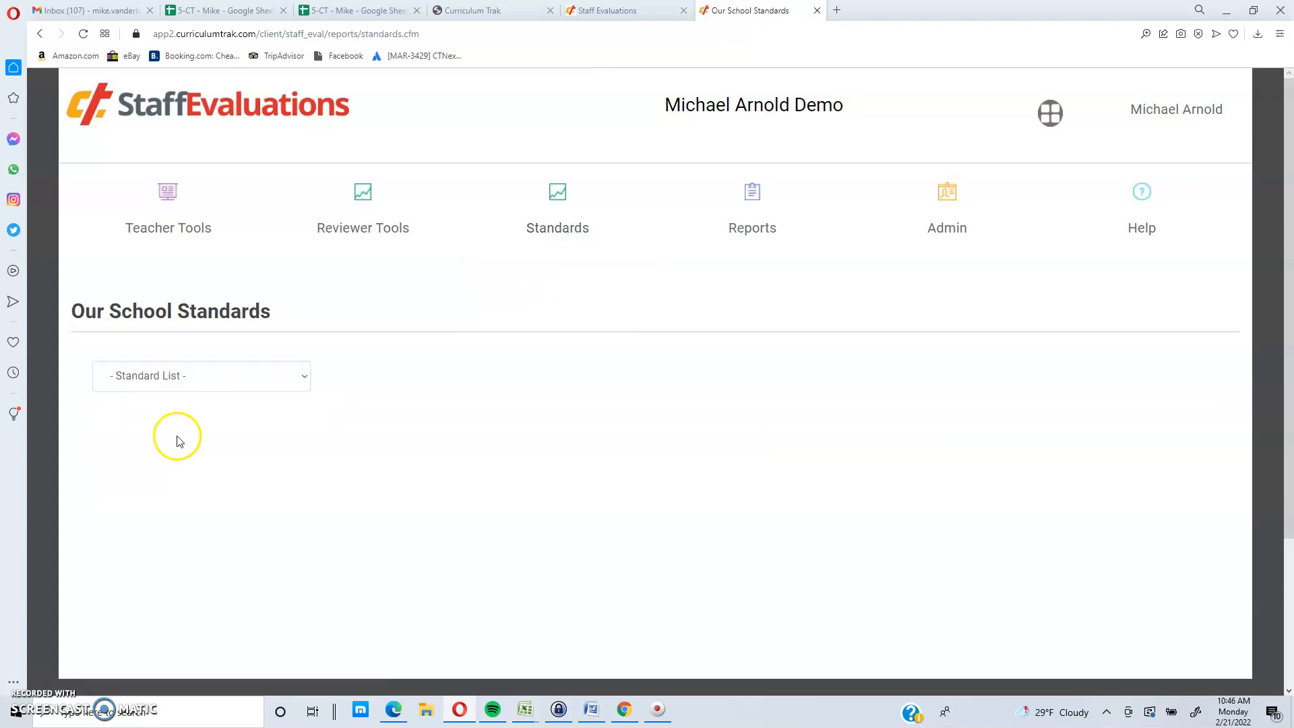
pyautogui.click(190, 382)
pyautogui.click(179, 425)
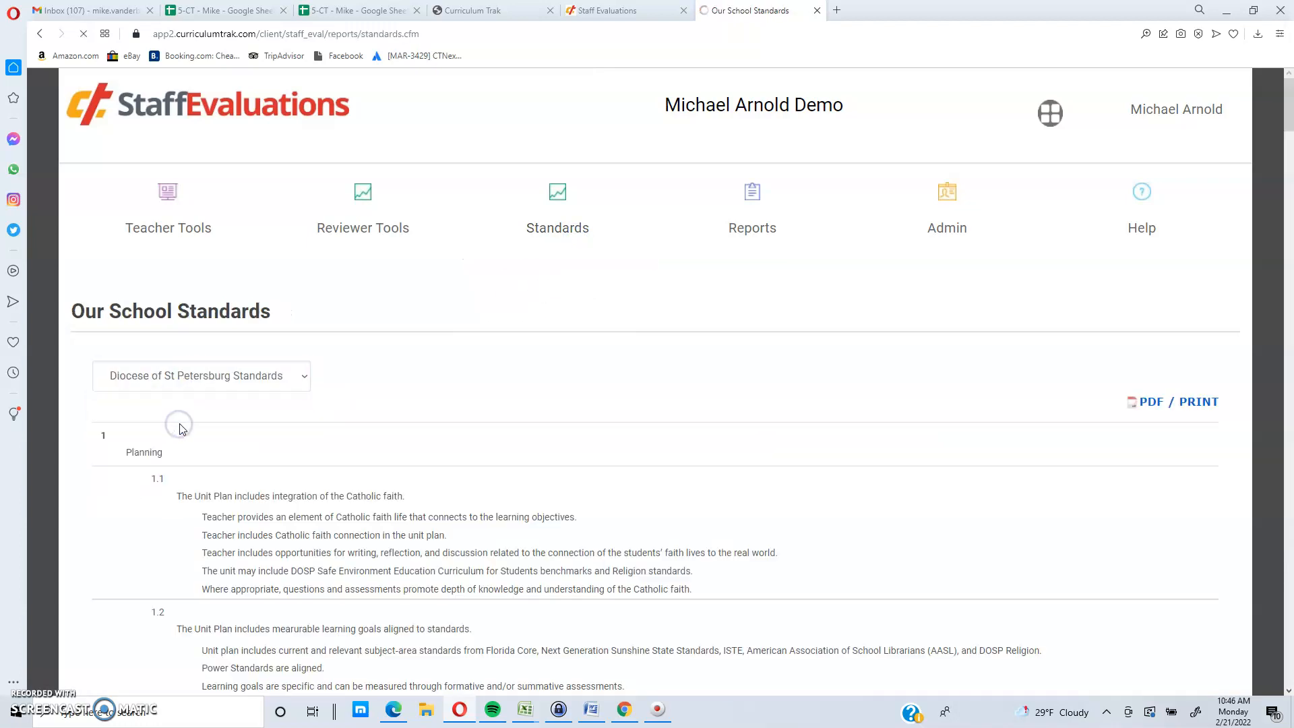
# Bring up the choice of Standards pages
pyautogui.click(558, 244)
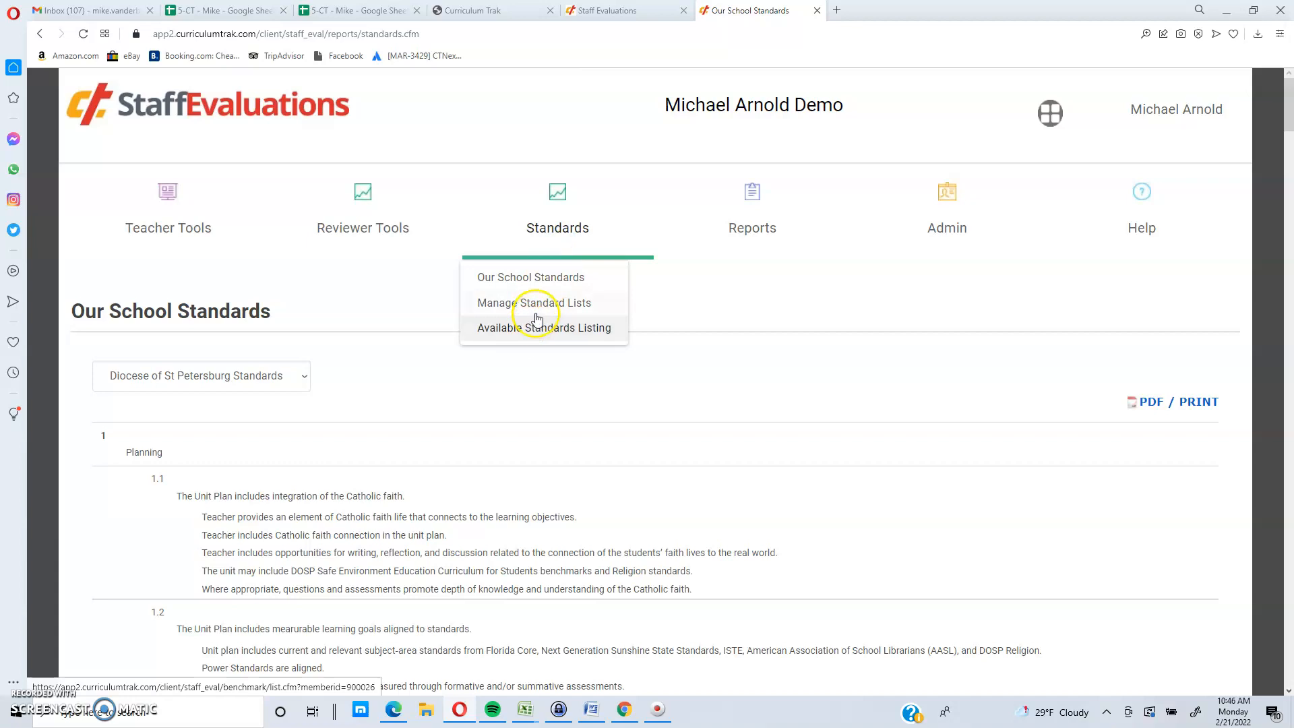